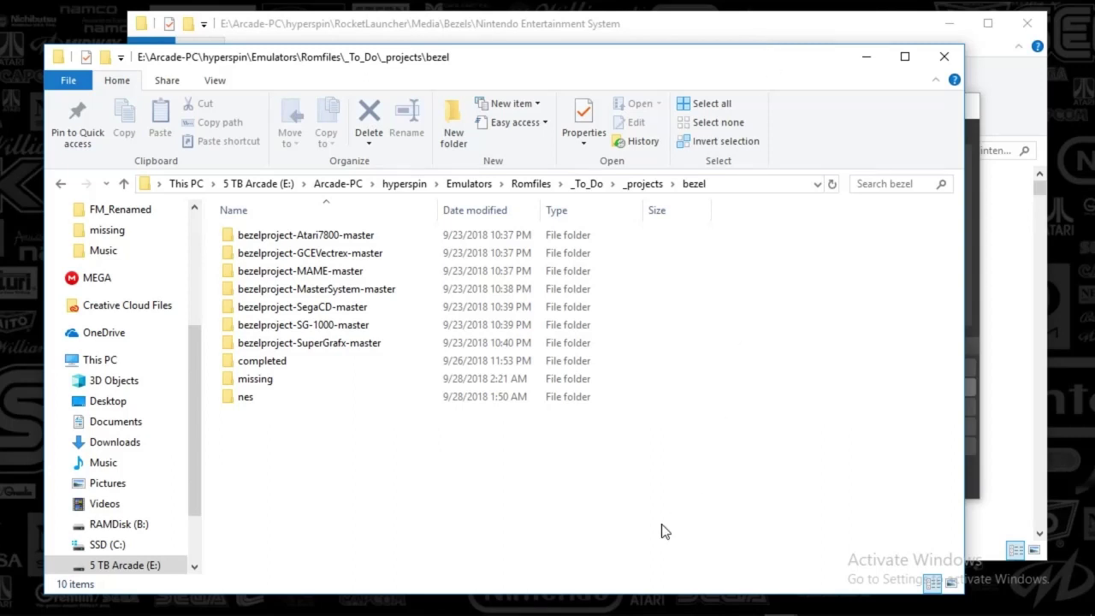
Switch to The Bezel Project's GitHub page and open its Repositories tab listing 24 repositories
mouse_move(257, 603)
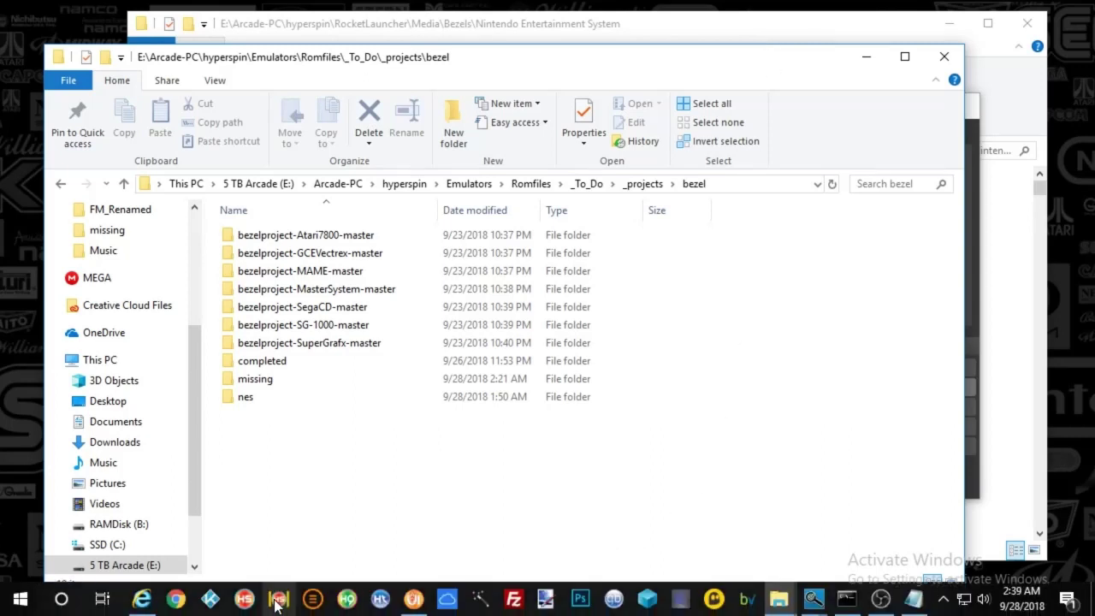
left_click(145, 598)
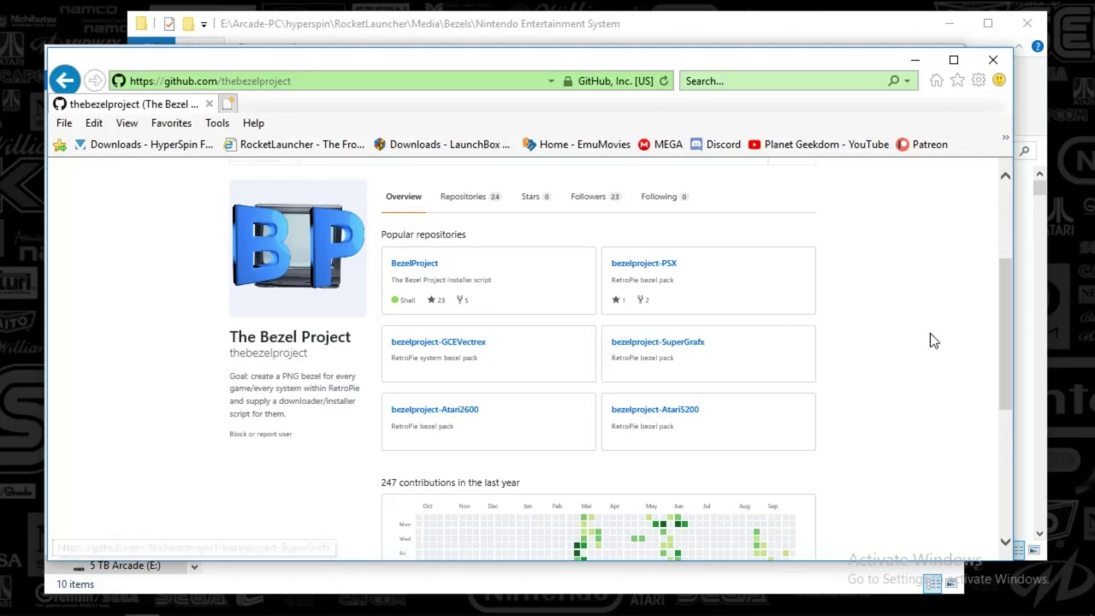
left_click_drag(1001, 339, 993, 298)
left_click(459, 328)
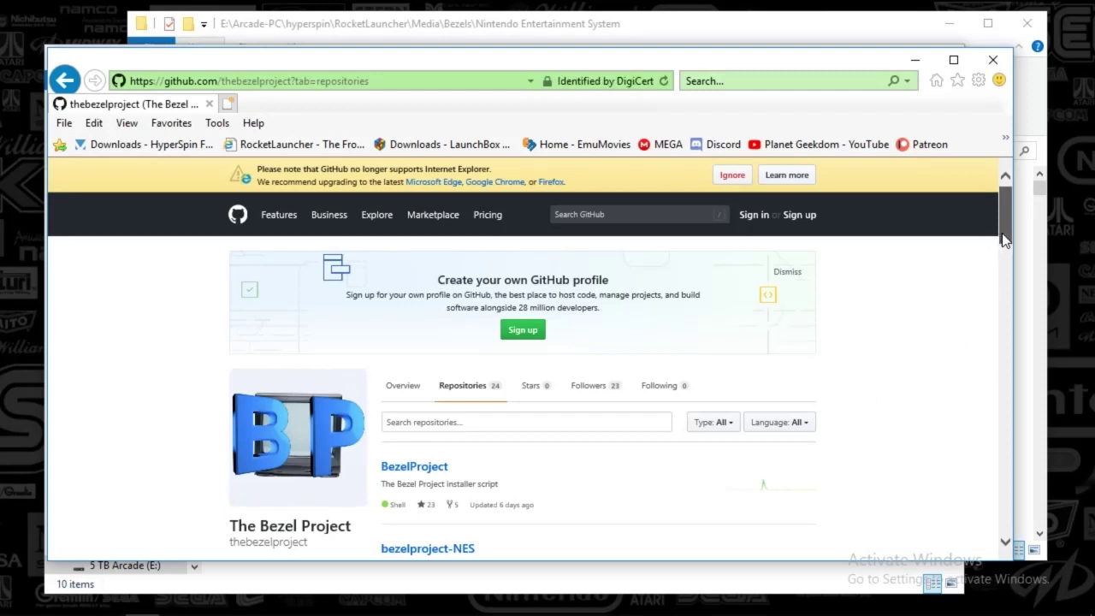
left_click_drag(999, 240, 993, 272)
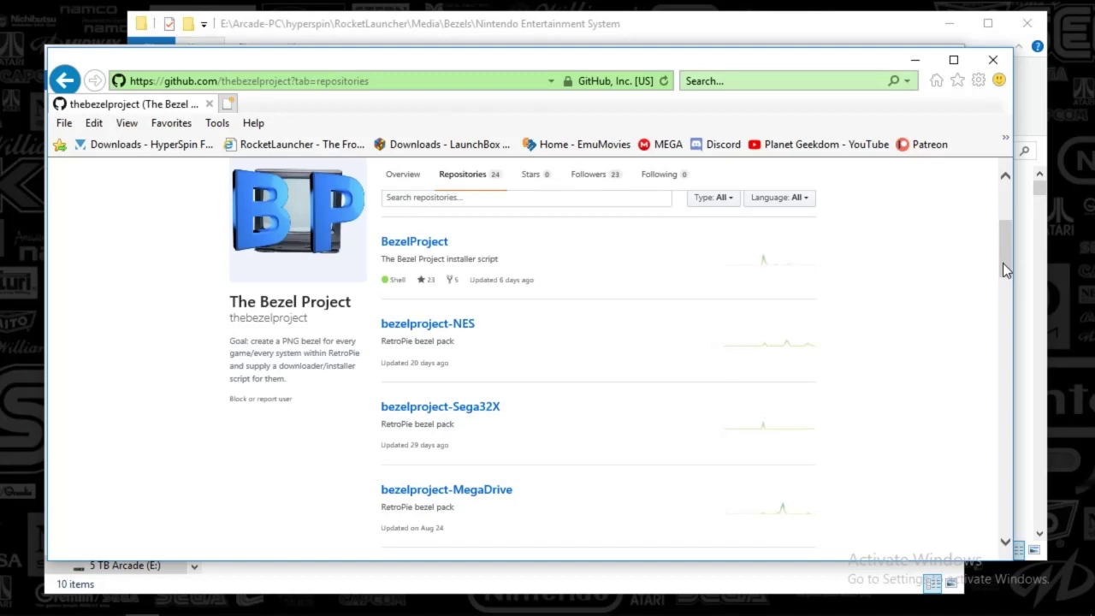
left_click_drag(1003, 264, 994, 250)
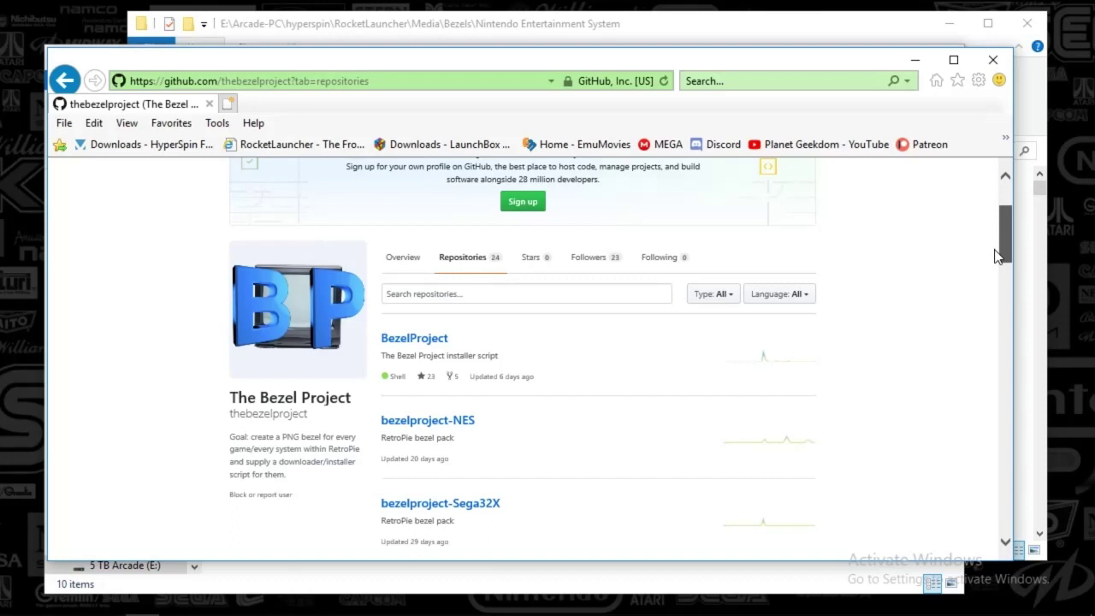
left_click_drag(995, 254, 995, 254)
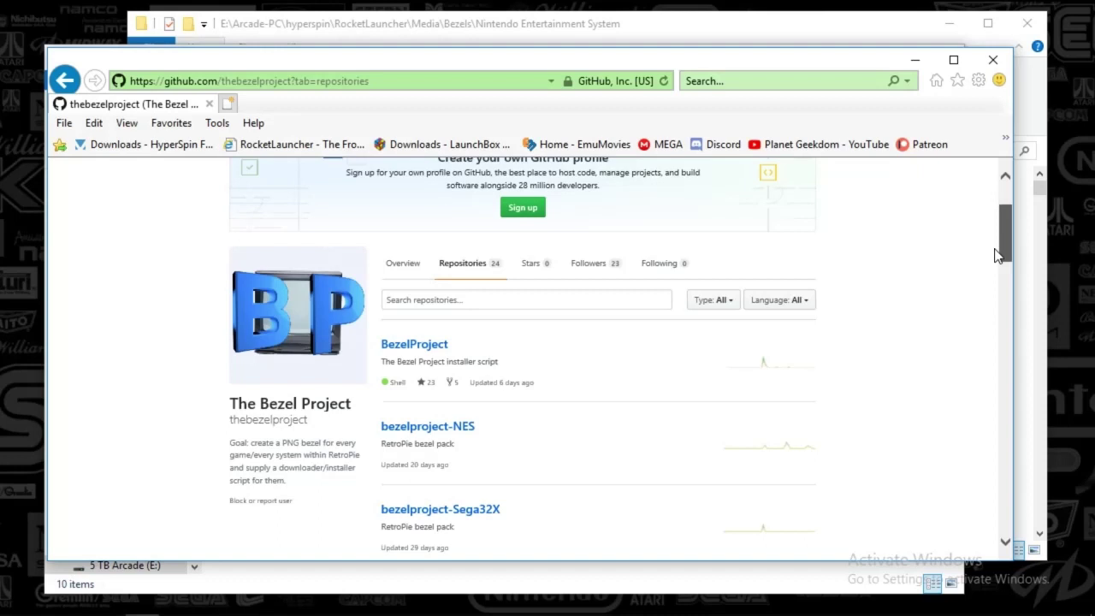
left_click_drag(995, 255, 995, 252)
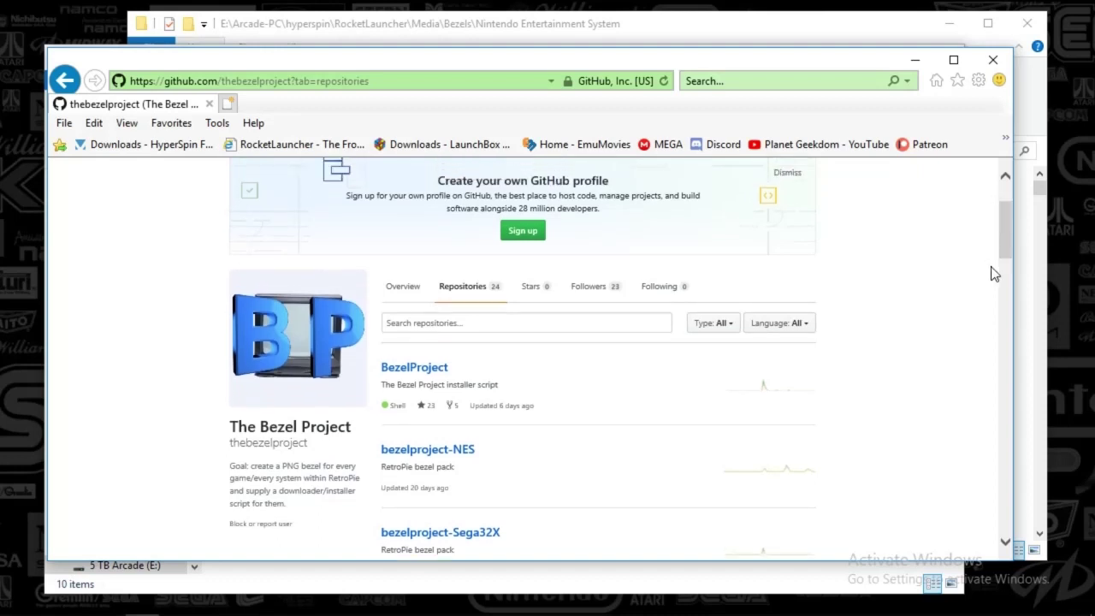
mouse_move(736, 591)
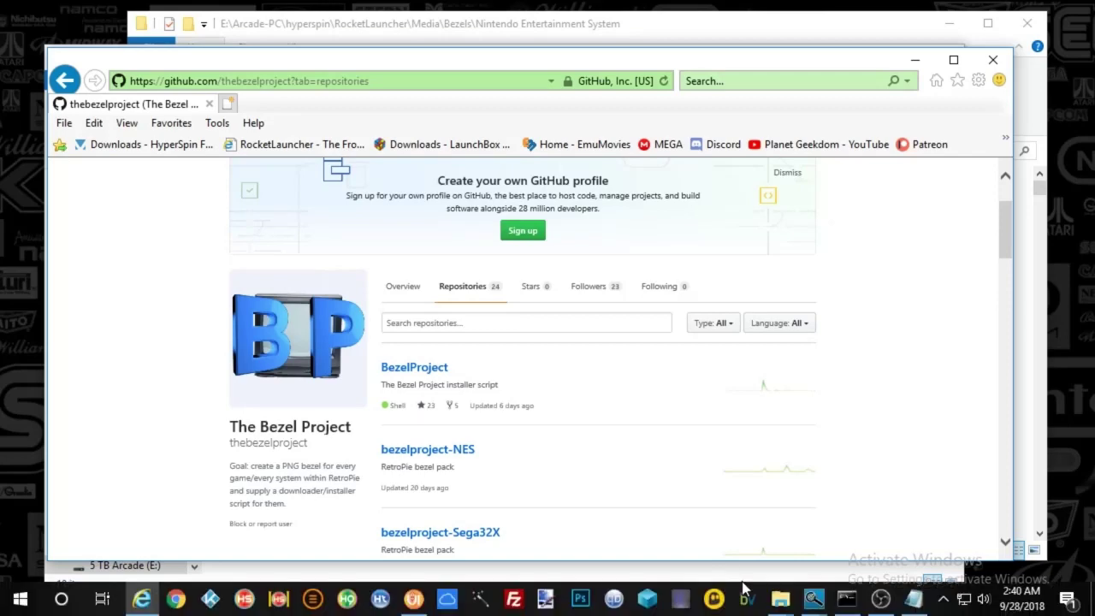
left_click(913, 599)
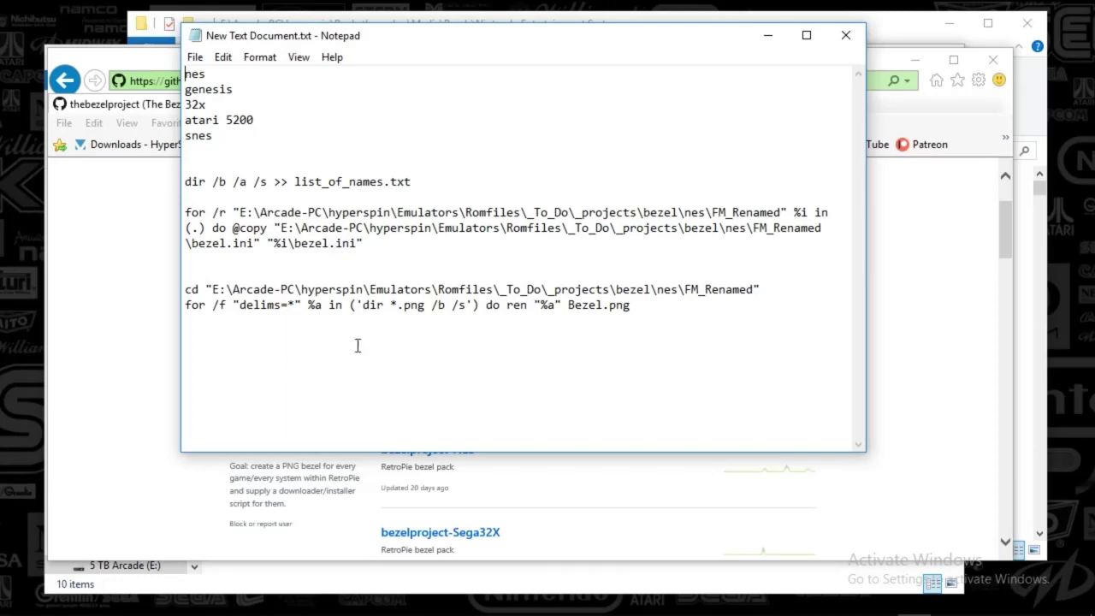
Bring the Nintendo Entertainment System bezels window forward and open the Zelda II - The Adventure of Link (USA) folder
left_click(118, 390)
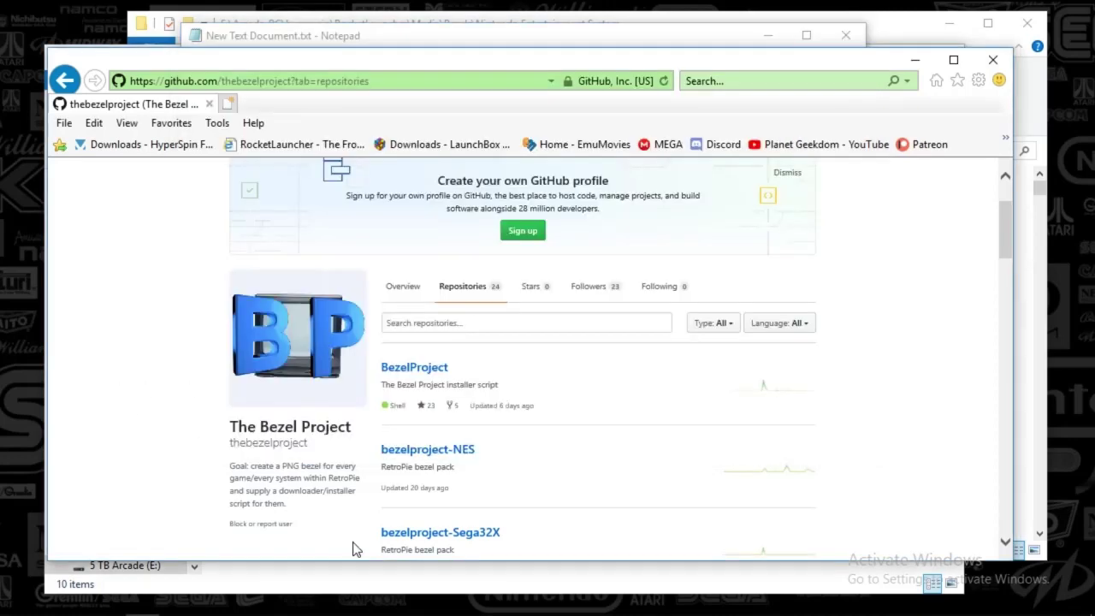
left_click(502, 590)
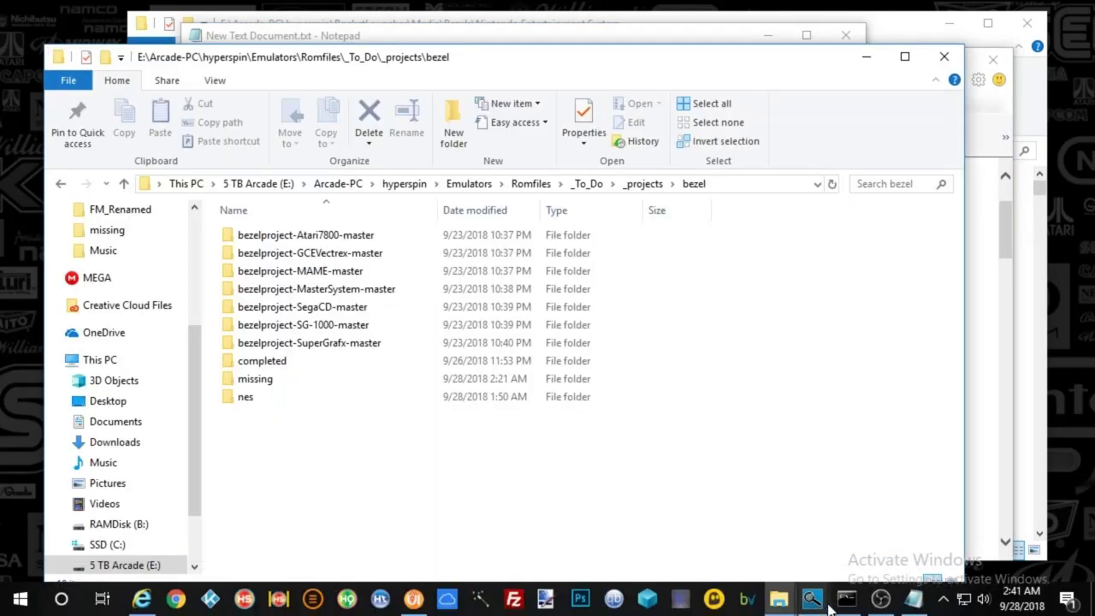
mouse_move(778, 598)
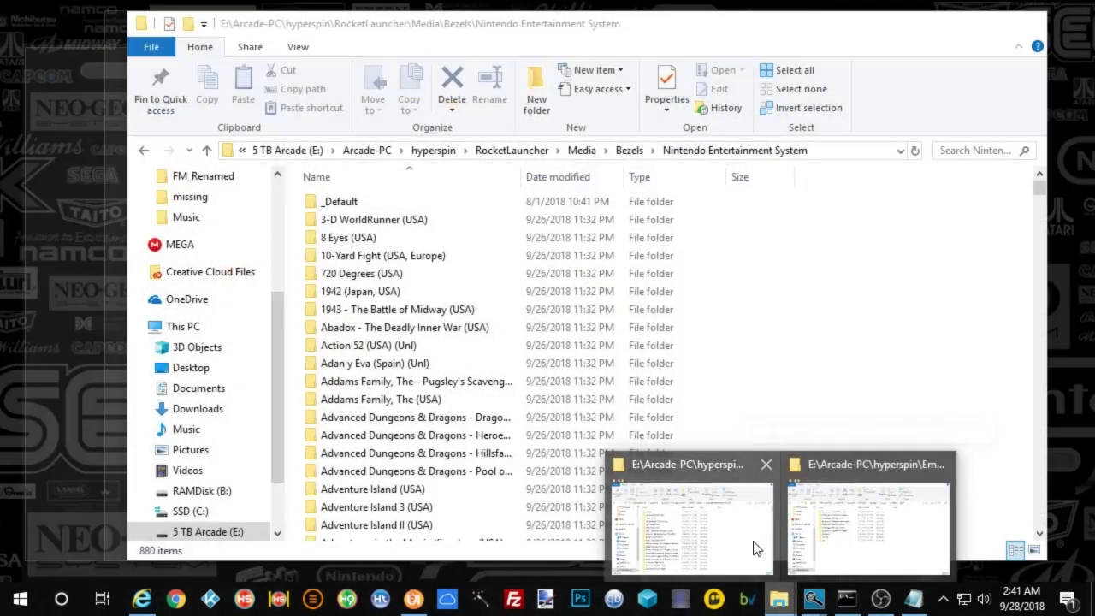
left_click(748, 542)
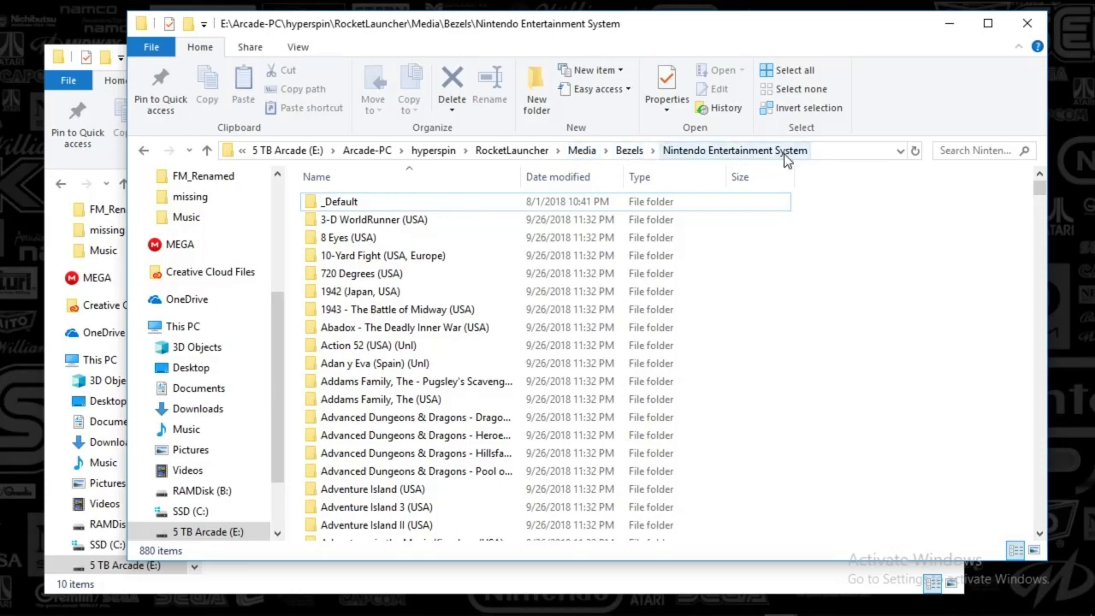
left_click(758, 255)
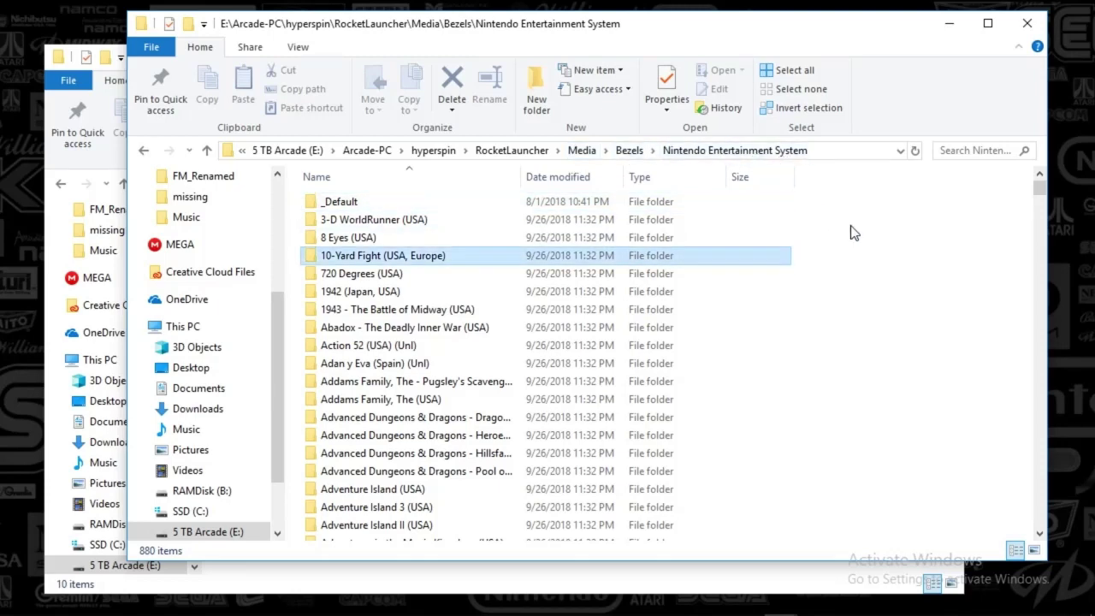
left_click_drag(1038, 190, 993, 536)
double_click(448, 460)
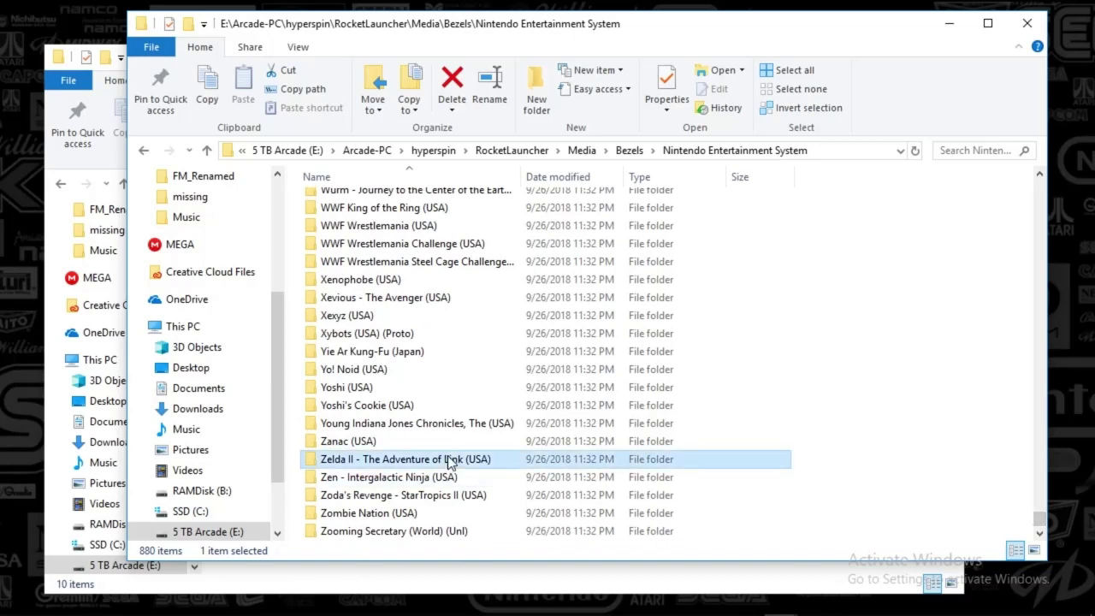
View the Zelda II Bezel.png in paint.net, moving panels off the artwork, then close it
double_click(416, 250)
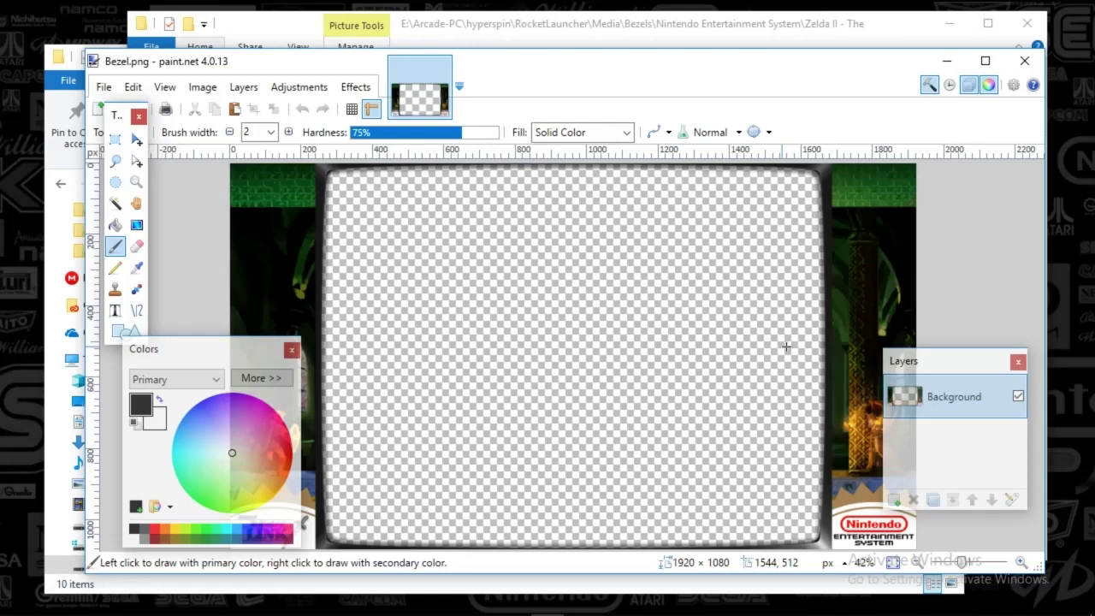
left_click_drag(946, 372, 1003, 383)
left_click_drag(204, 357, 118, 360)
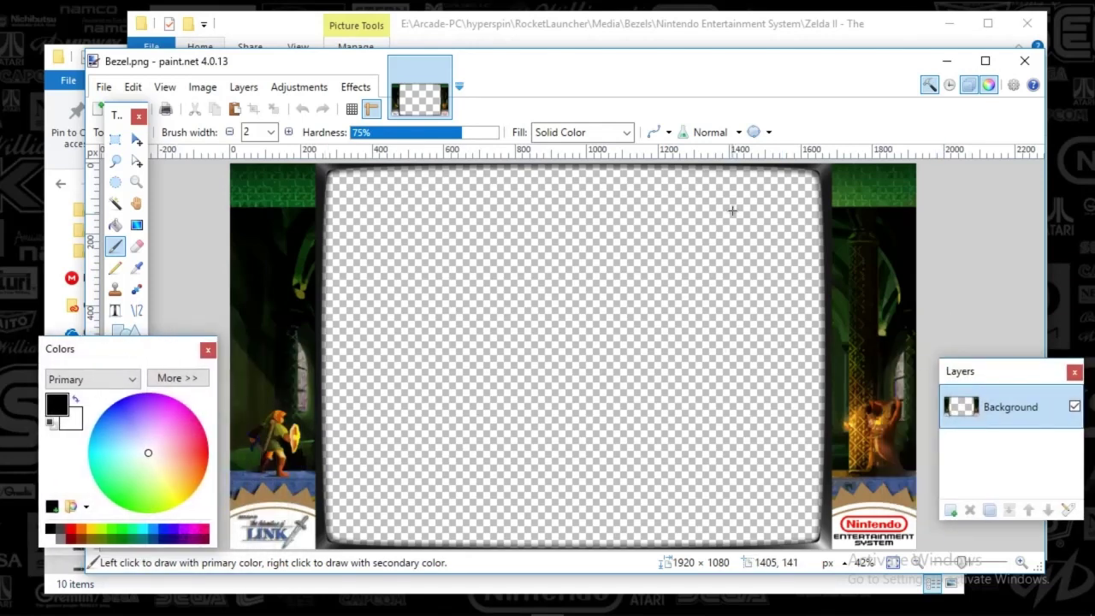
left_click(1037, 67)
Open the Yo! Noid (USA) folder, view its Bezel.png in paint.net, then close it
left_click(605, 158)
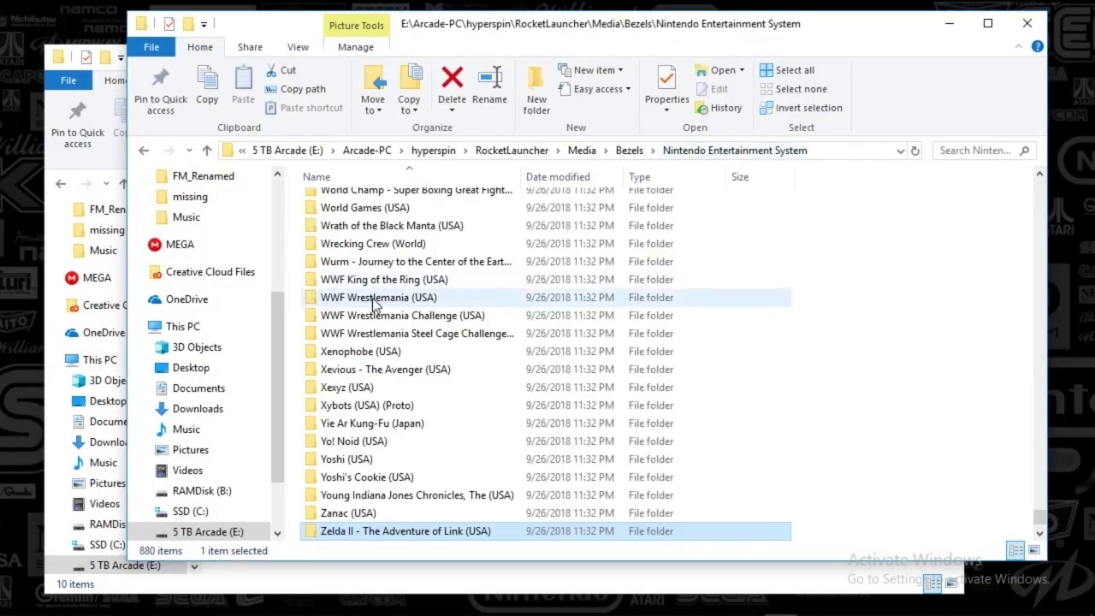
double_click(347, 459)
left_click(412, 259)
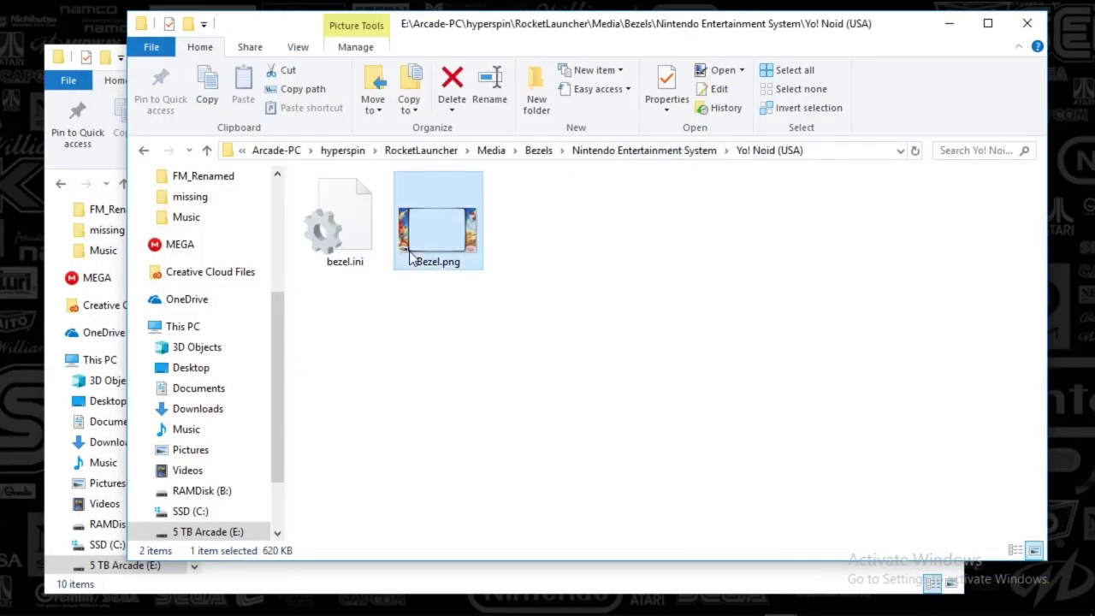
double_click(415, 250)
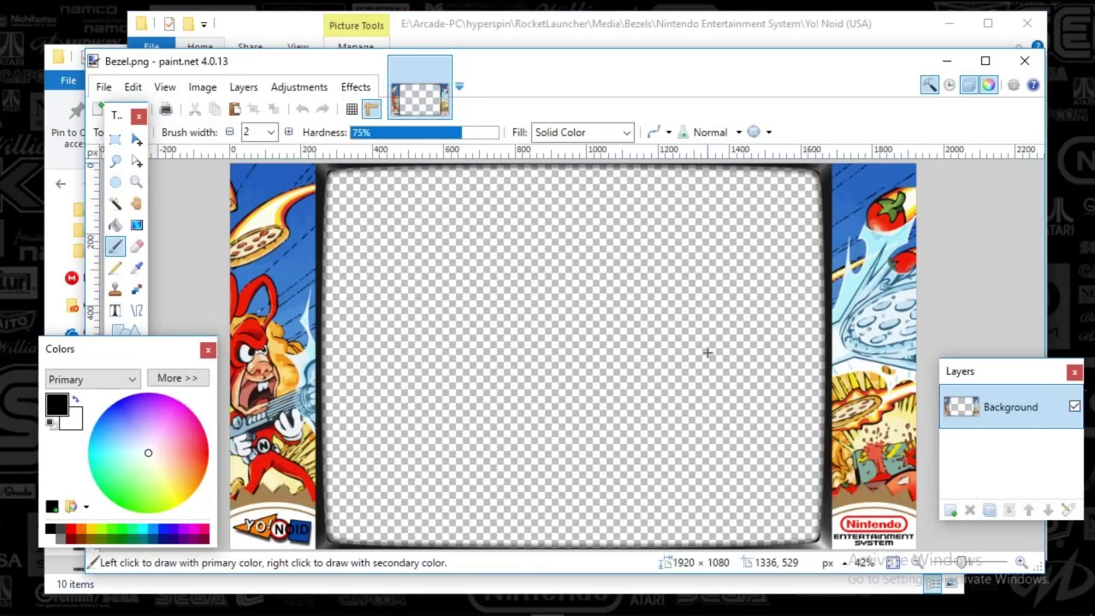
left_click(1024, 60)
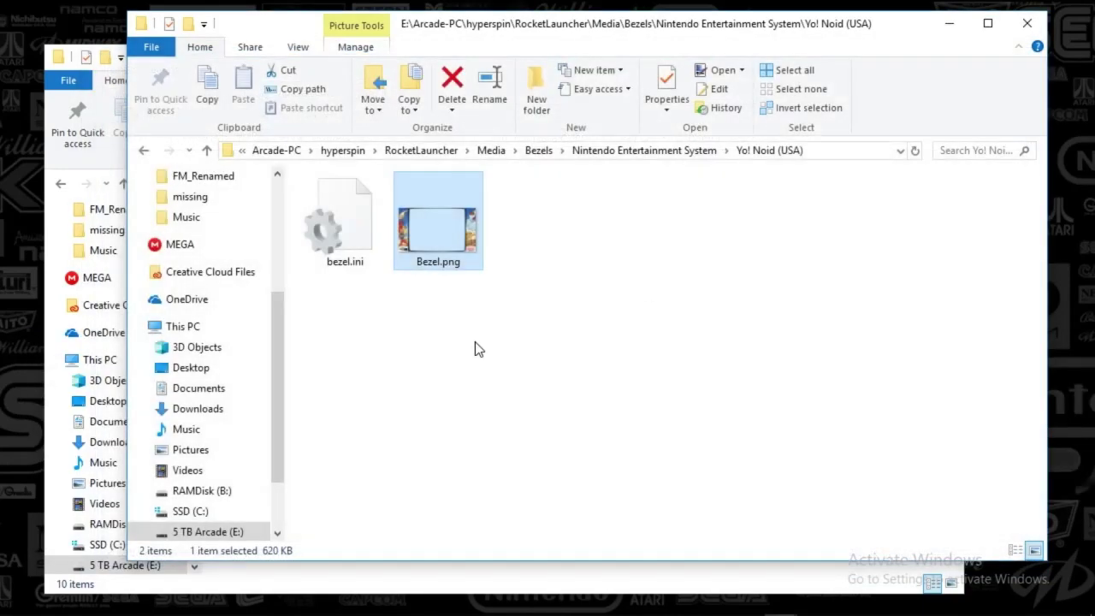
Search the Nintendo Entertainment System bezel folders for .png files
left_click(590, 151)
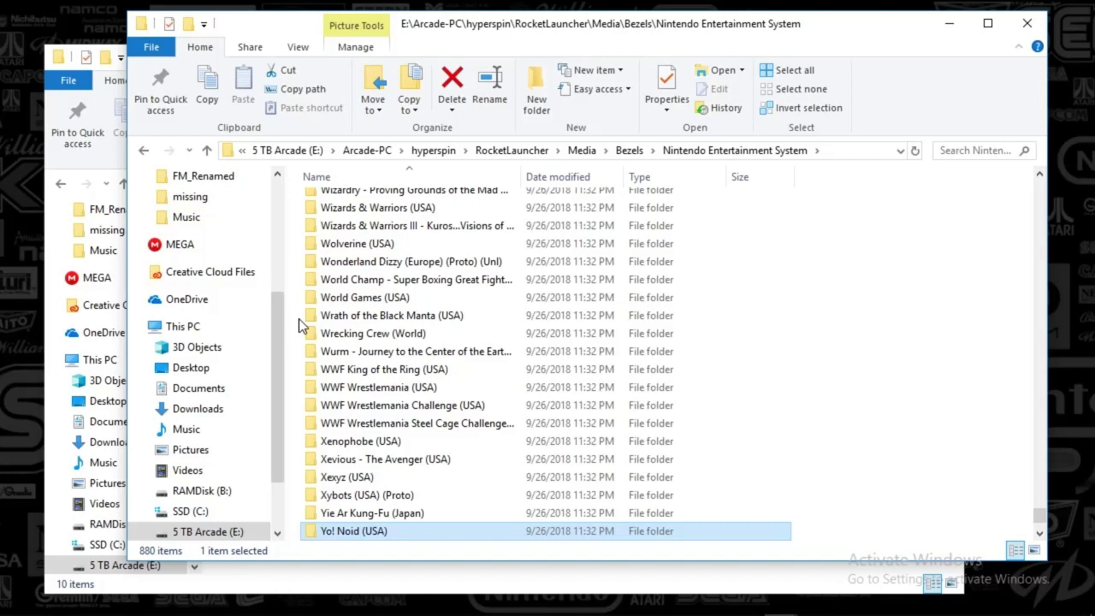
left_click(960, 150)
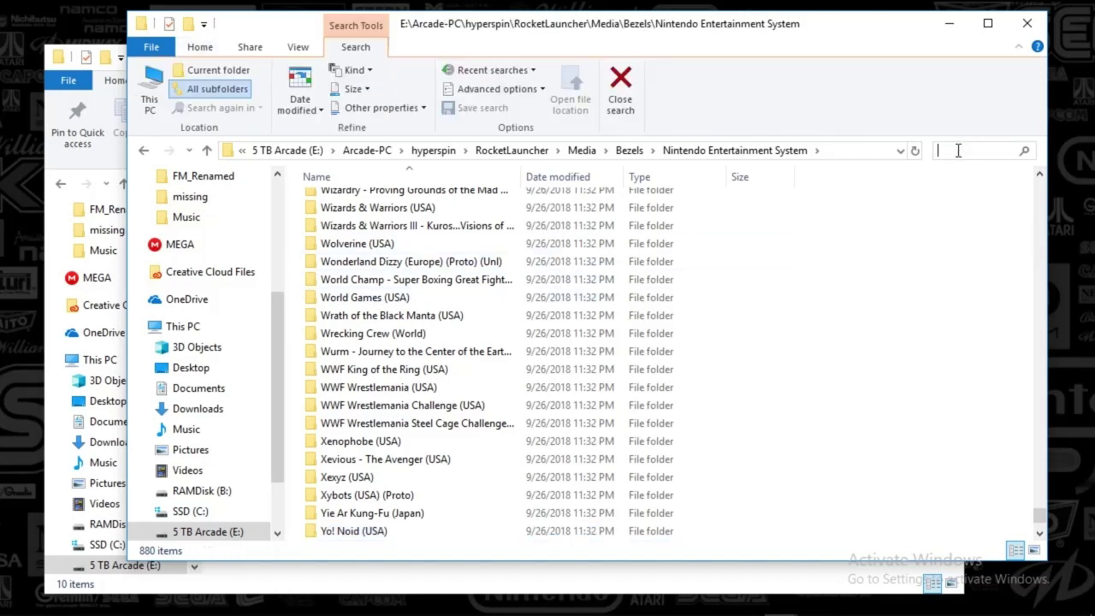
type(".png")
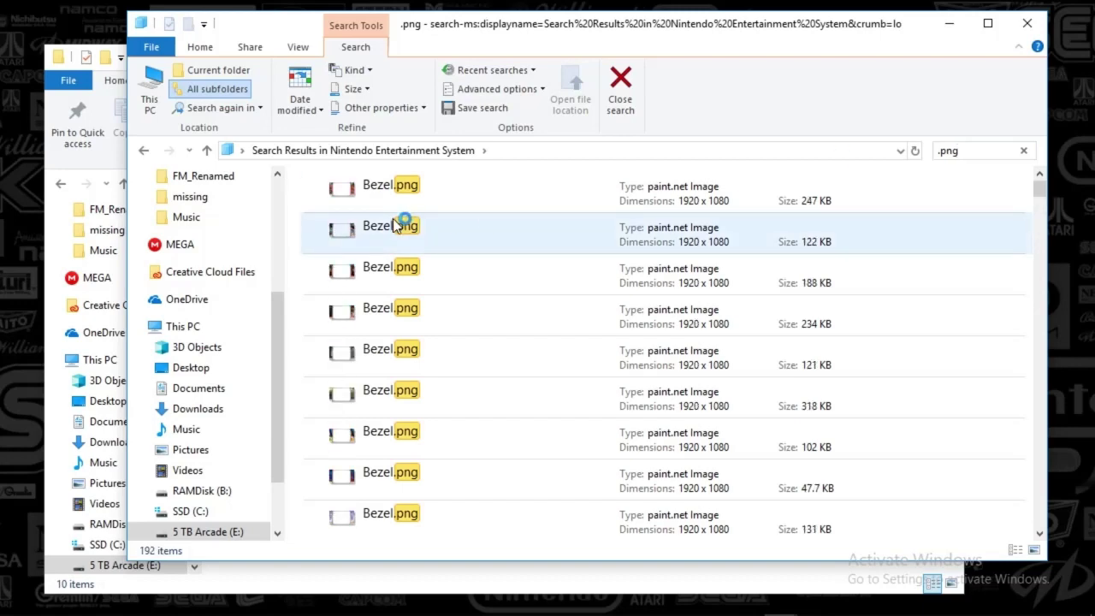
Display the 899 Bezel.png search results as extra-large icons and scroll through them
right_click(298, 233)
mouse_move(311, 239)
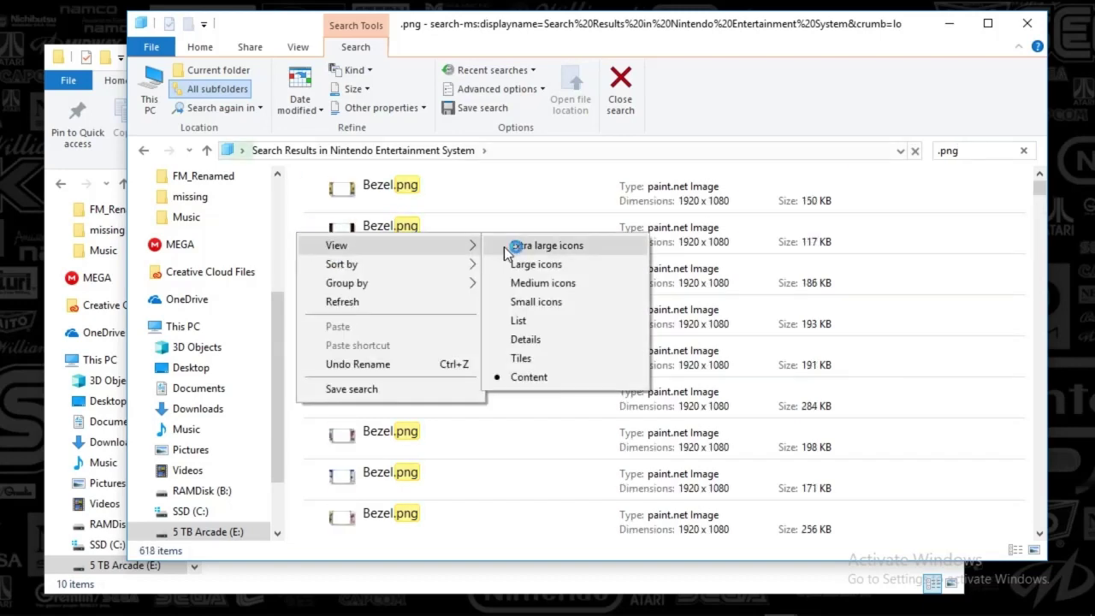
left_click(516, 263)
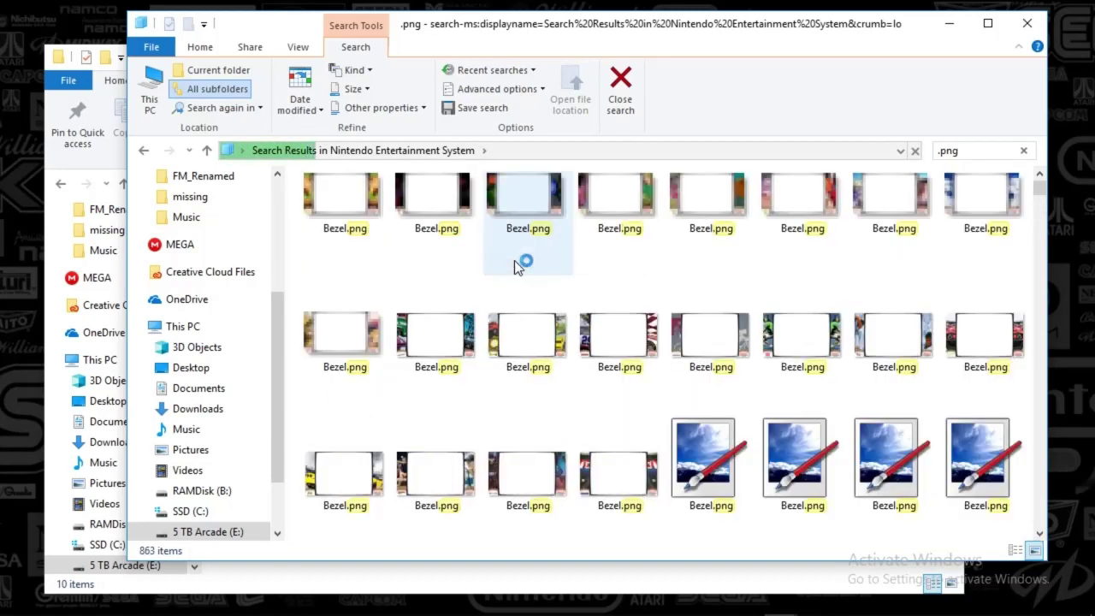
right_click(293, 233)
mouse_move(325, 234)
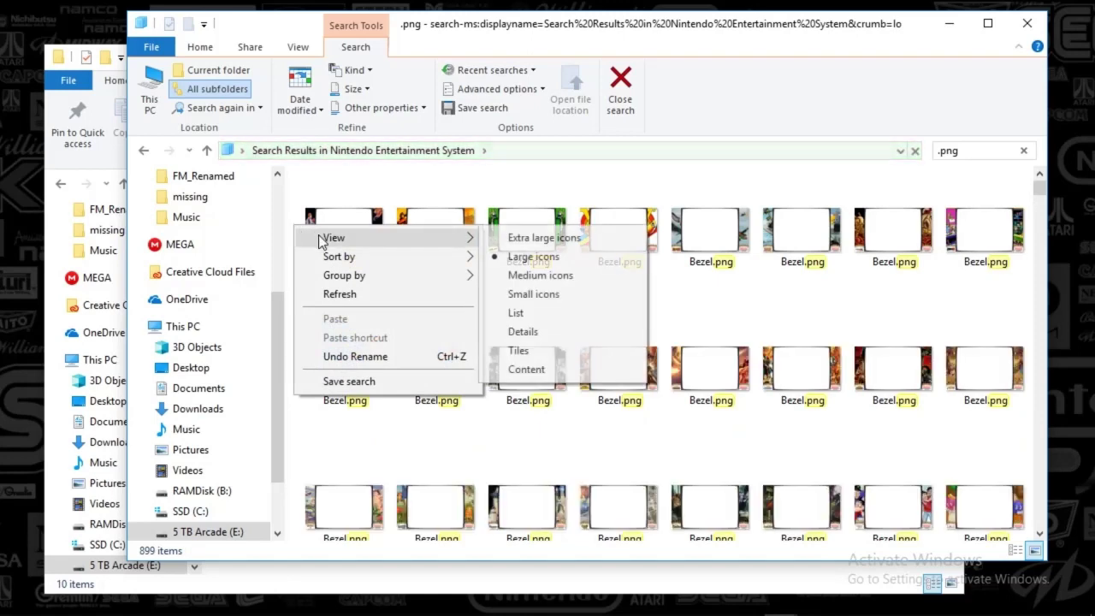
left_click(514, 236)
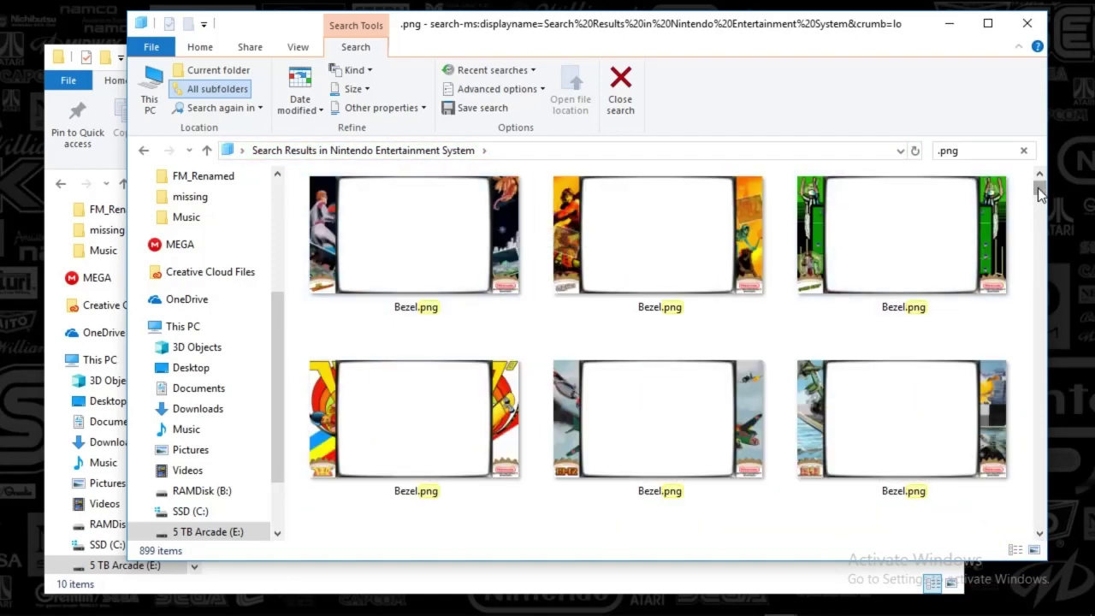
left_click_drag(1040, 193, 1046, 243)
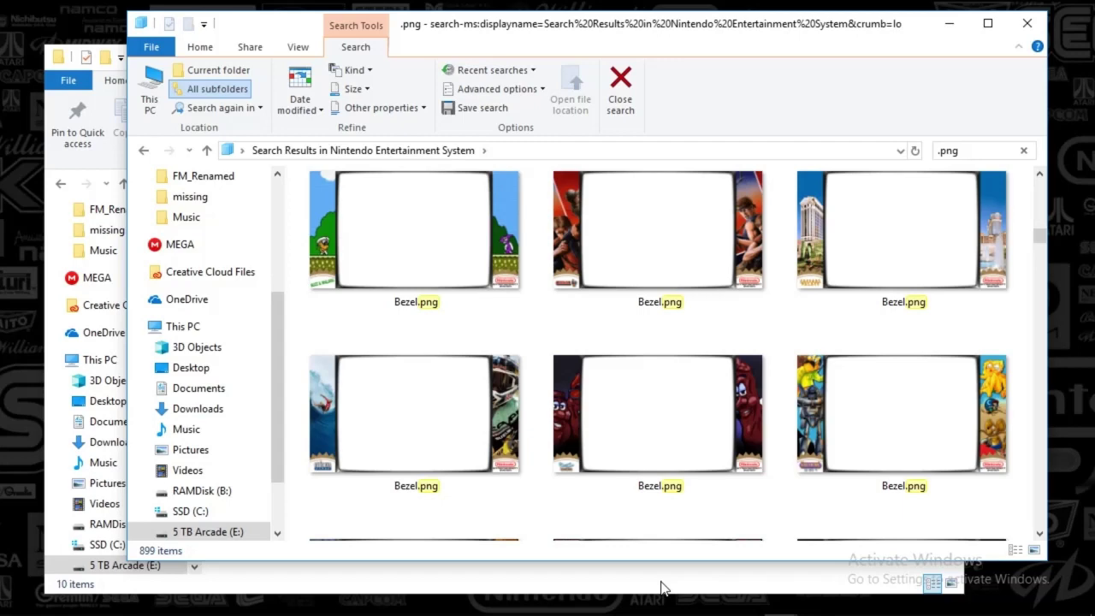
Check the missing folder, go back up to the bezel folder, and shift the window right
mouse_move(779, 598)
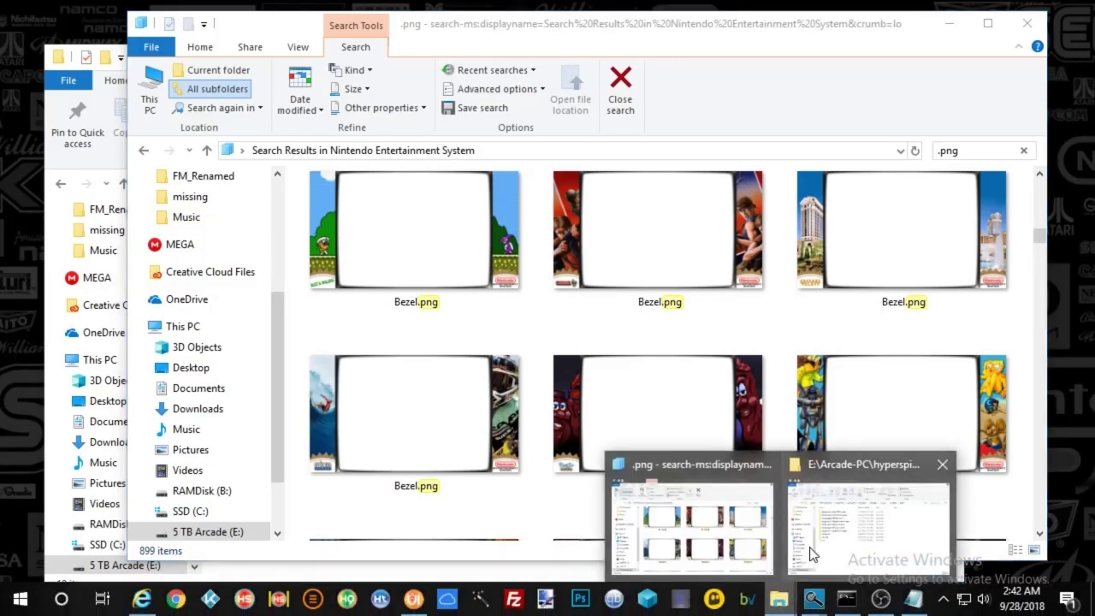
left_click(811, 554)
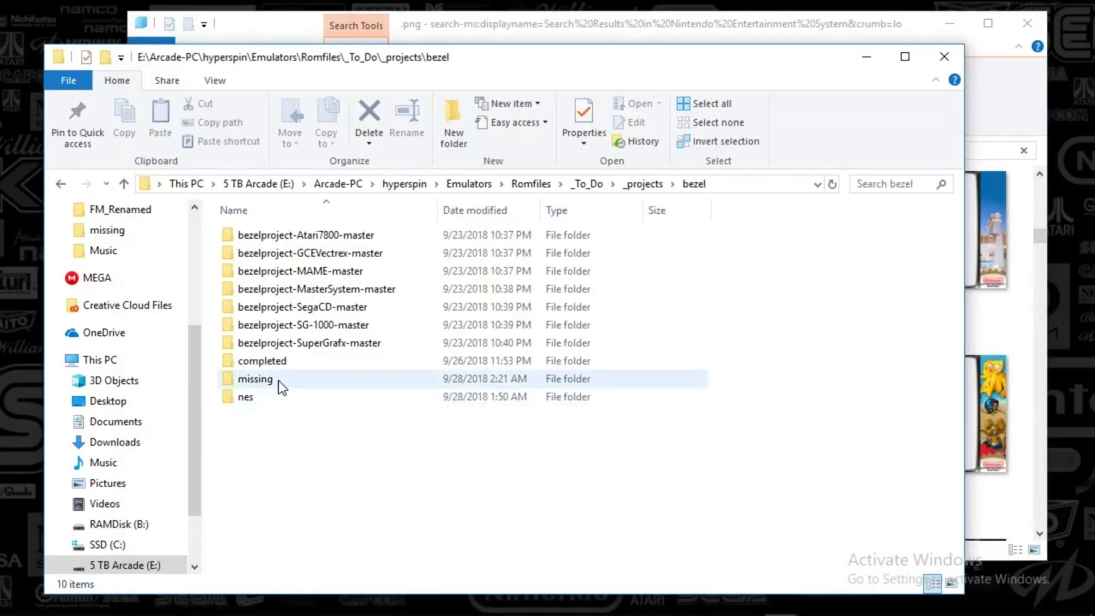
double_click(269, 381)
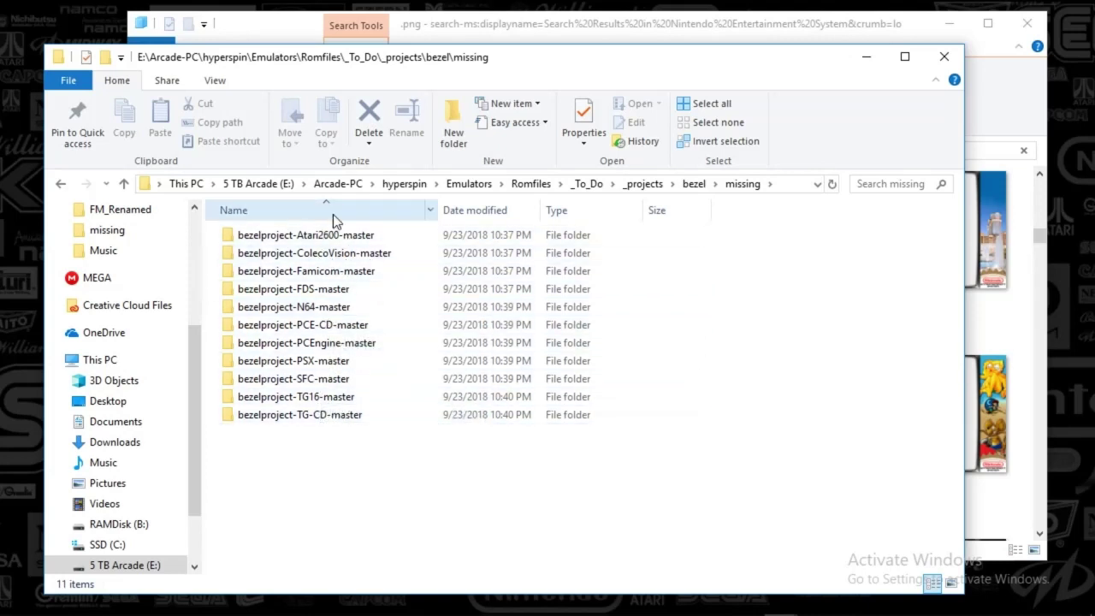
left_click(693, 184)
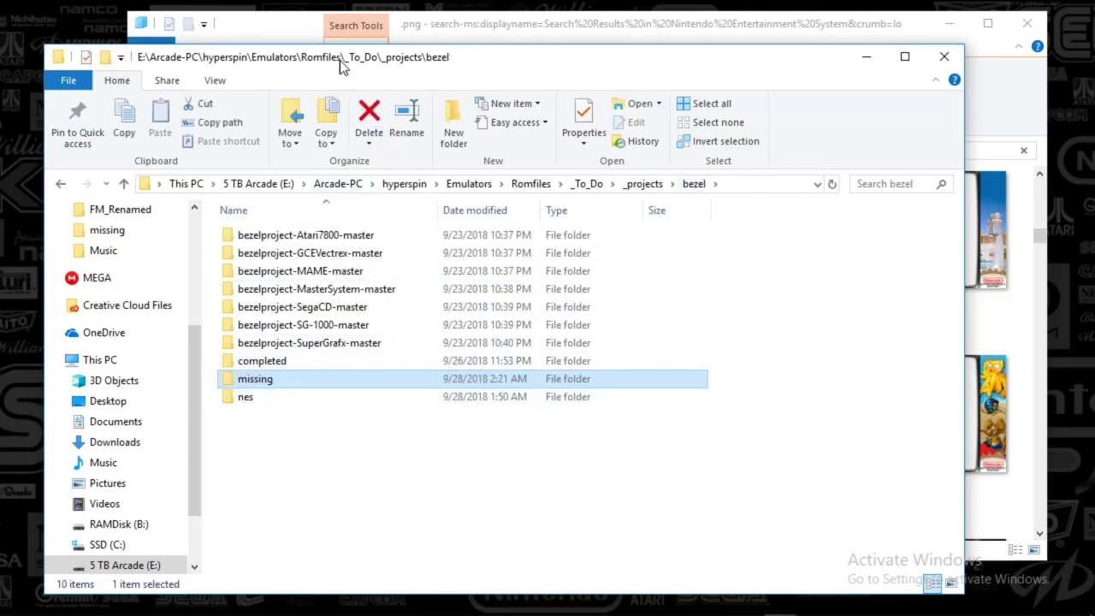
left_click_drag(340, 64, 459, 65)
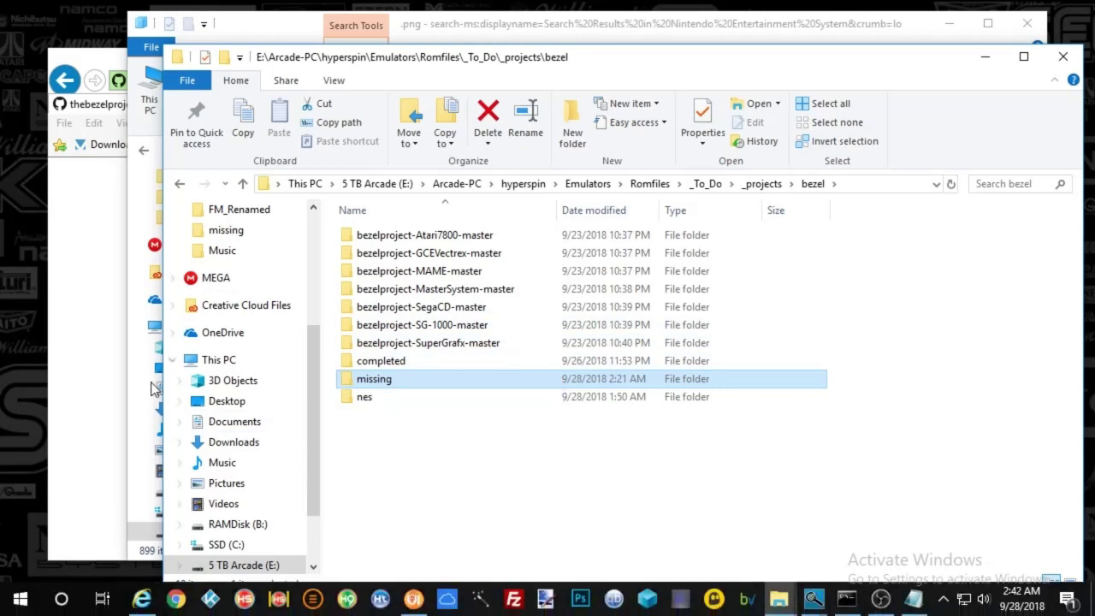
Compare the Notepad copy and rename commands against the bezel folder window
left_click(914, 599)
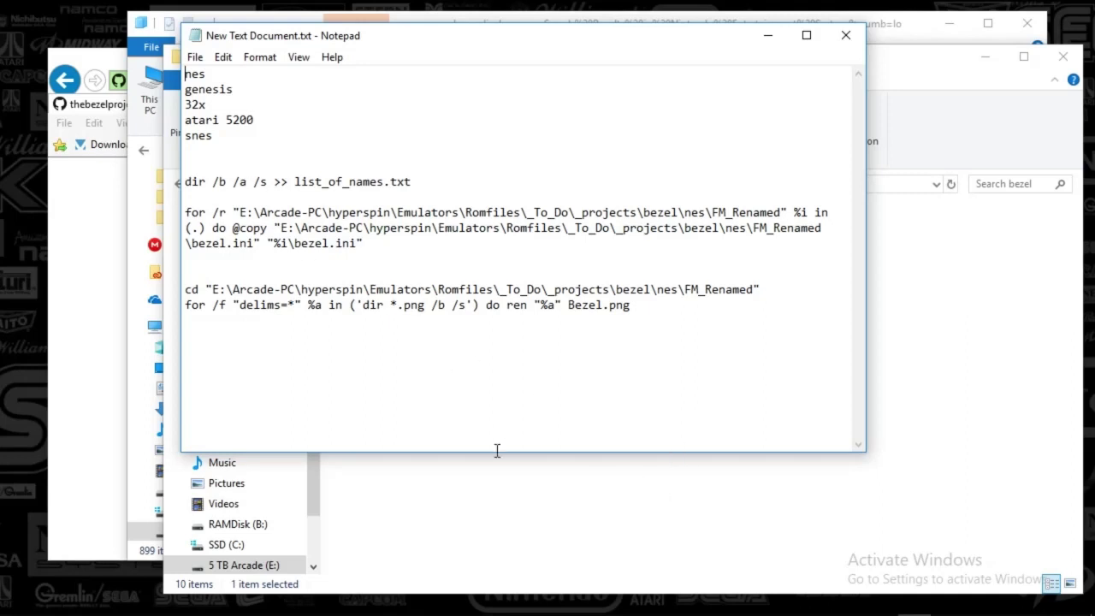
left_click(513, 506)
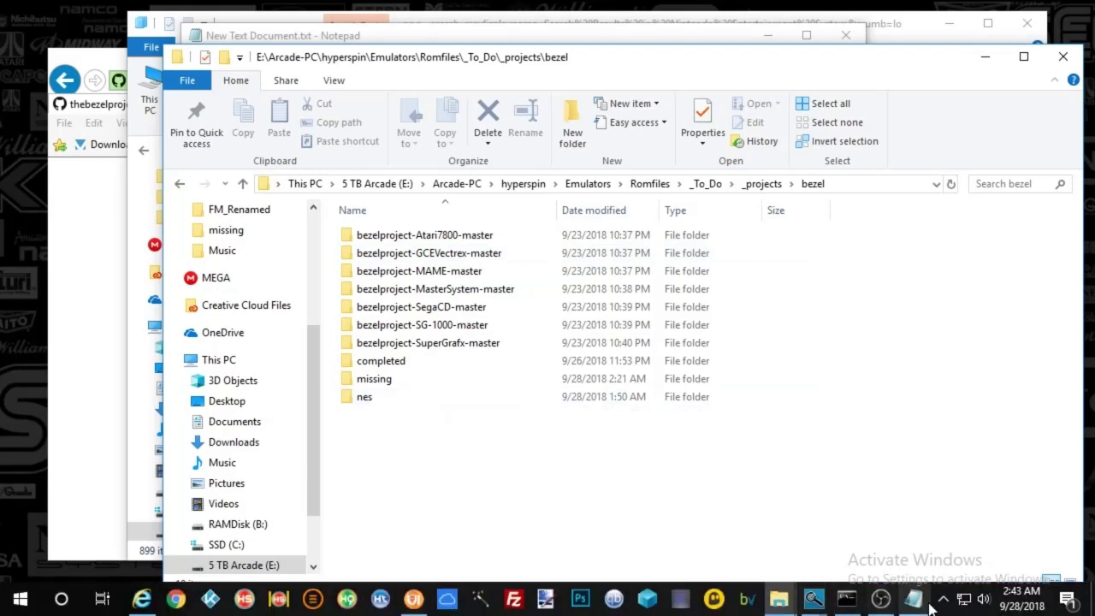
left_click(913, 598)
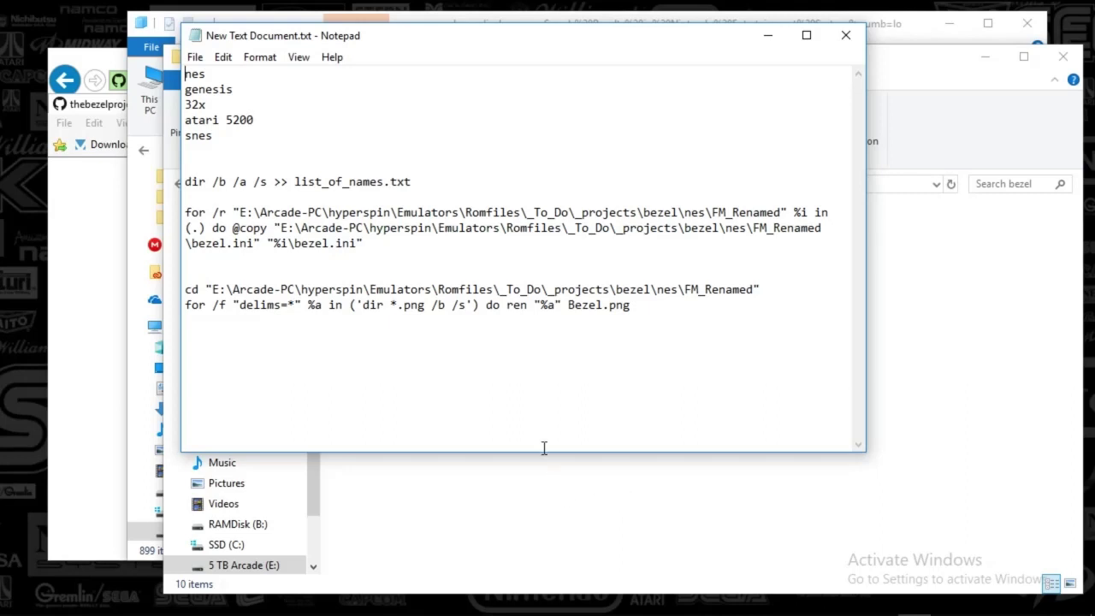
left_click(420, 512)
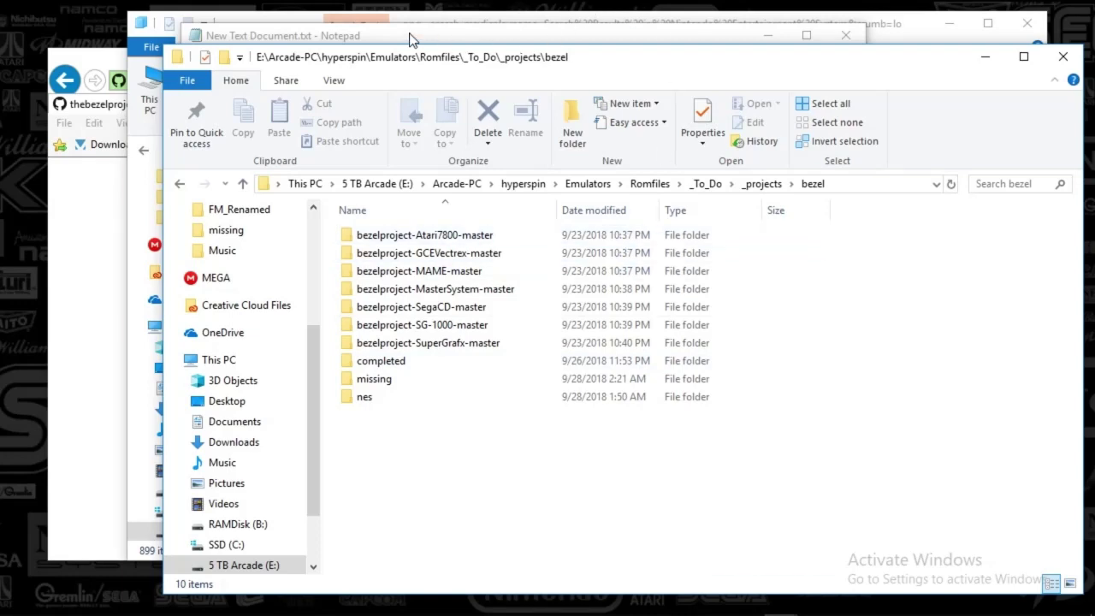
Minimize the bezel folder and Notepad windows, bringing the GitHub repositories page forward
left_click(980, 59)
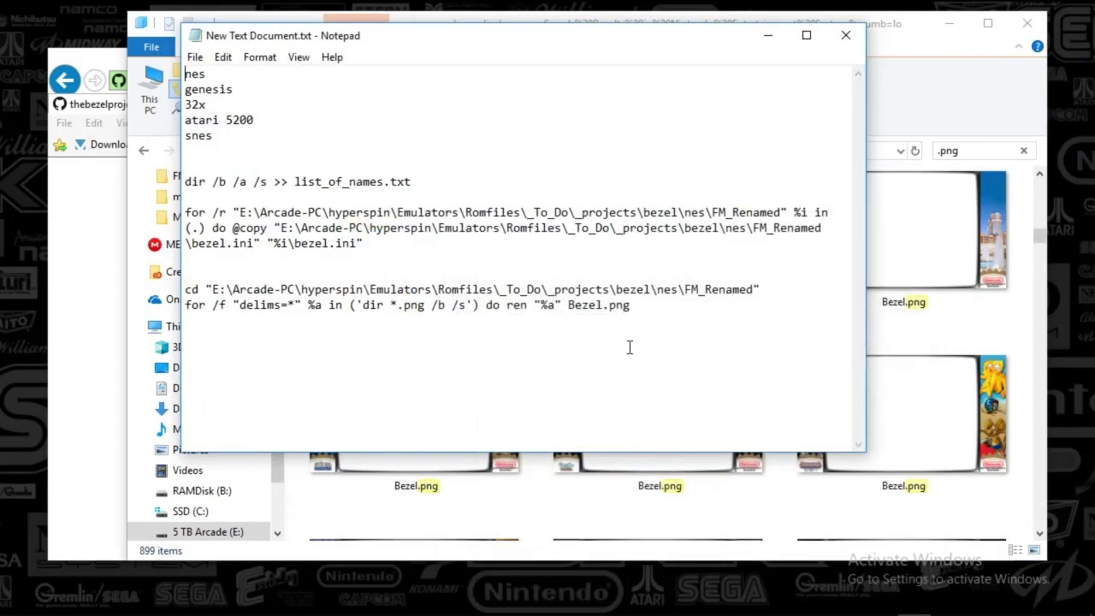
left_click(767, 36)
left_click(69, 295)
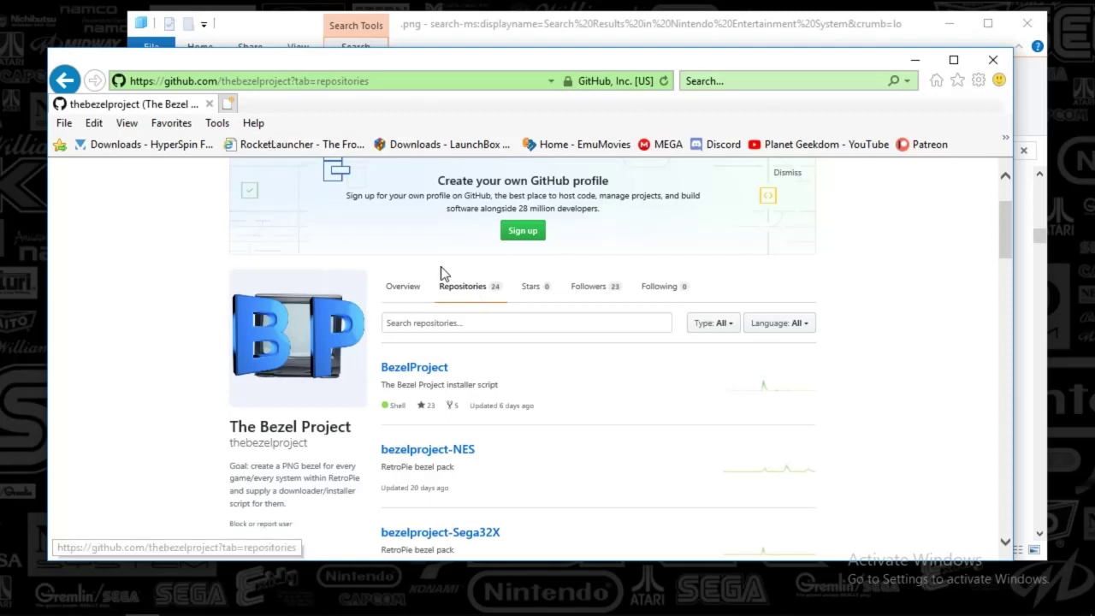
Open the bezelproject-MegaDrive repository from the repositories list
left_click_drag(1006, 243, 1005, 285)
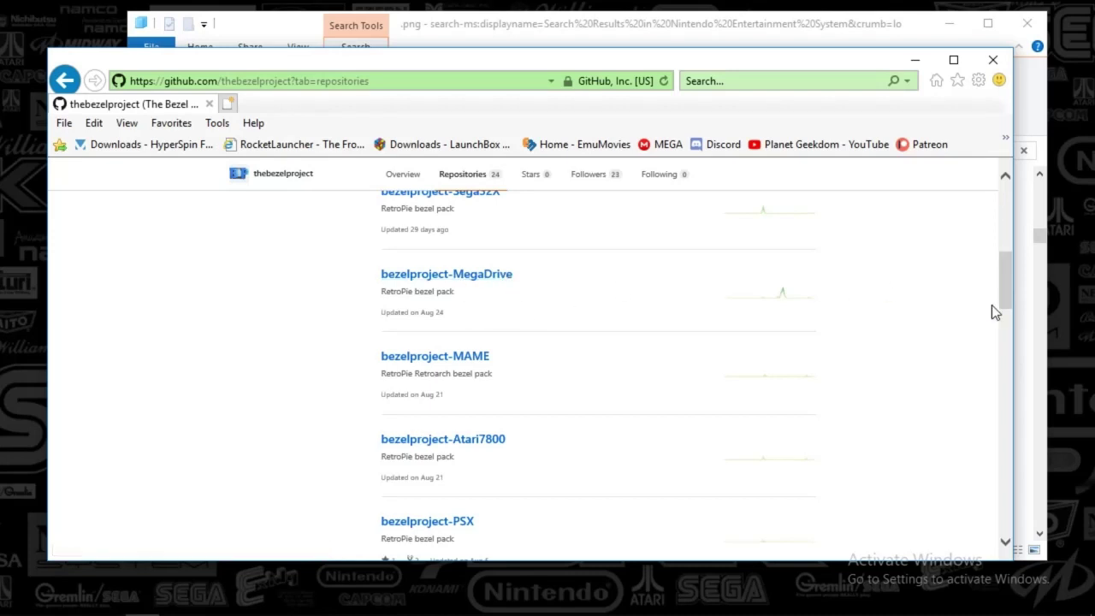
left_click_drag(995, 308, 996, 287)
left_click(475, 421)
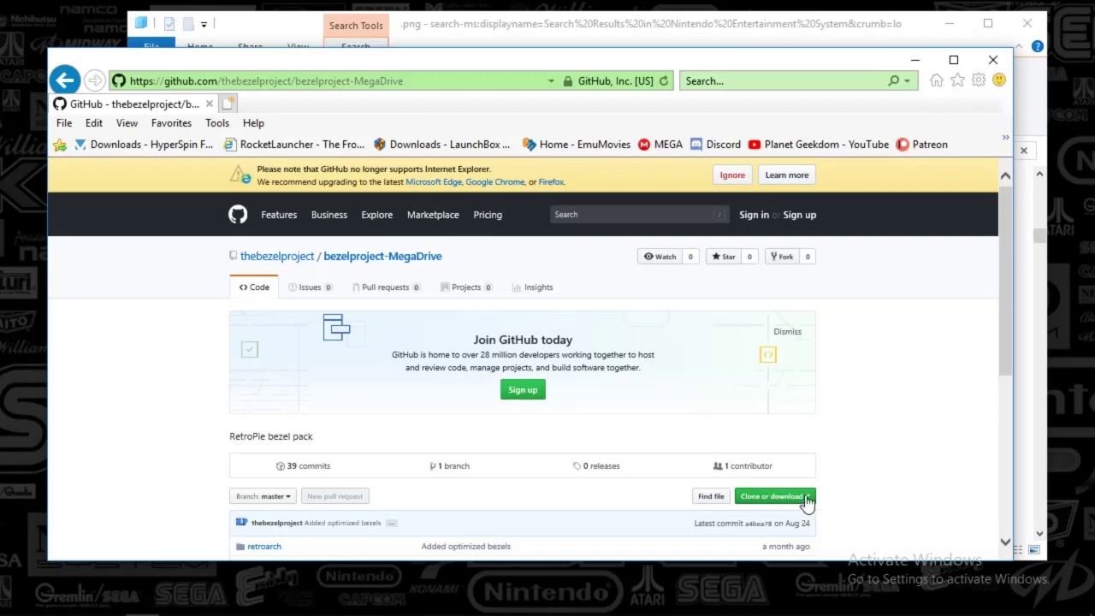
left_click_drag(1007, 356, 1004, 400)
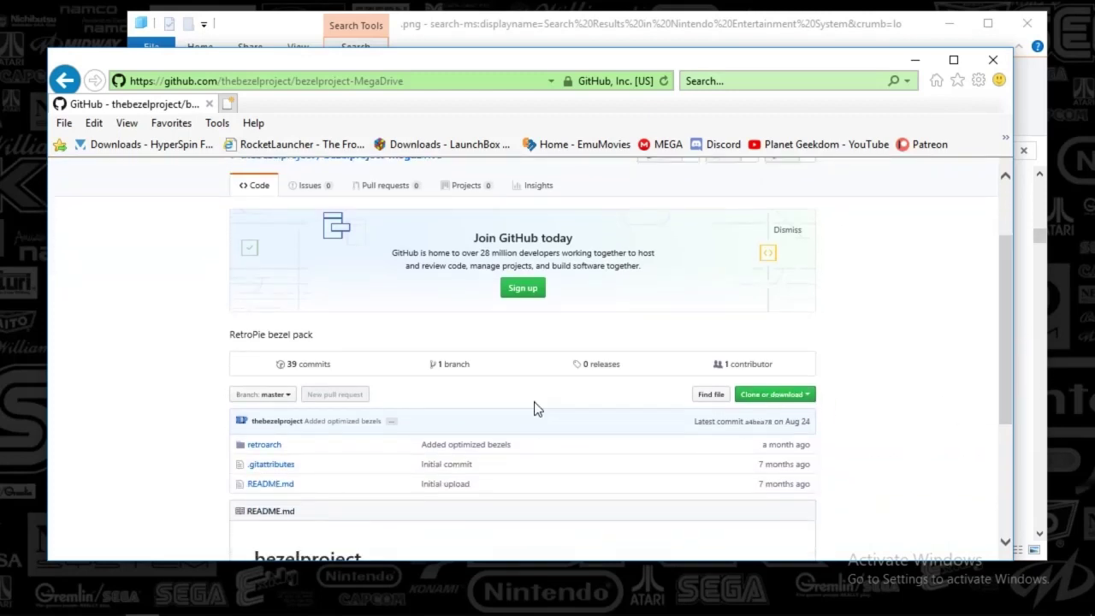
Browse retroarch > overlay > GameBezels/Megadrive, then return to the thebezelproject profile
left_click(266, 449)
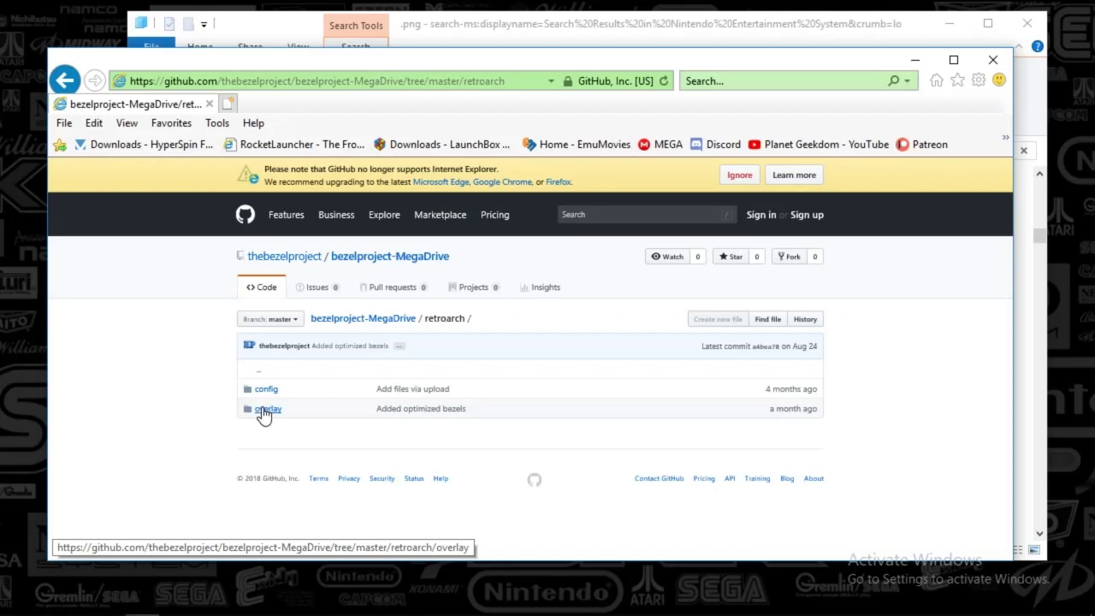
left_click(260, 414)
left_click(262, 414)
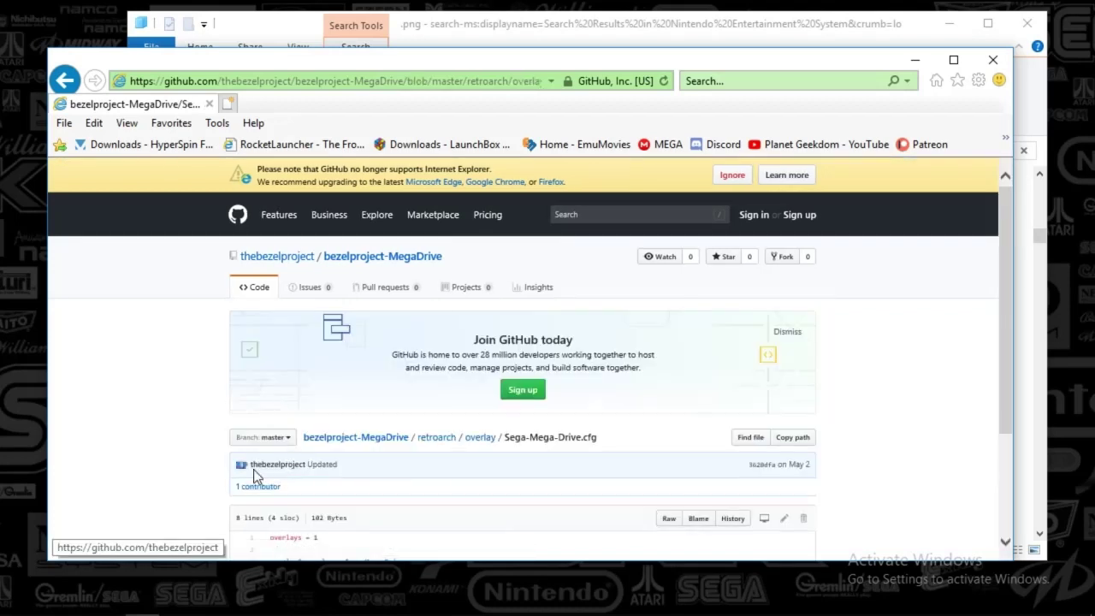
left_click(478, 441)
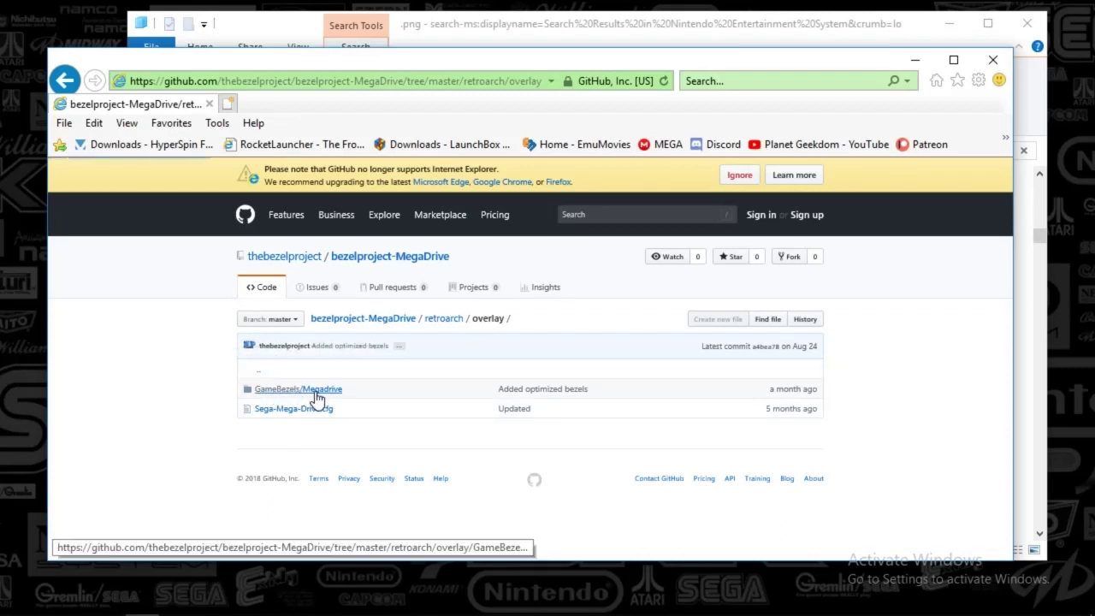
left_click(257, 389)
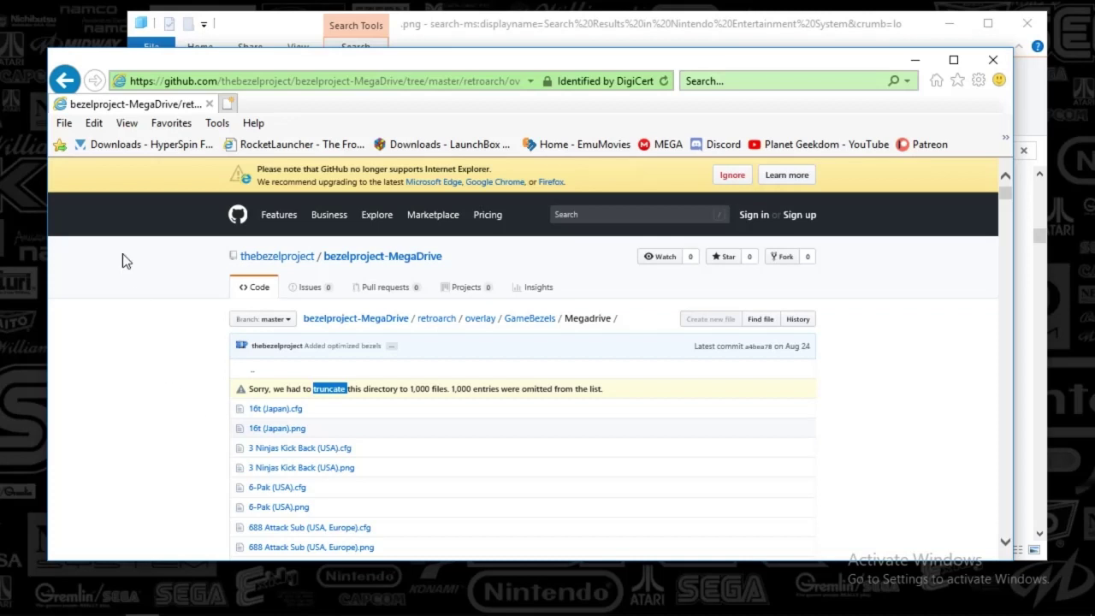
left_click(70, 77)
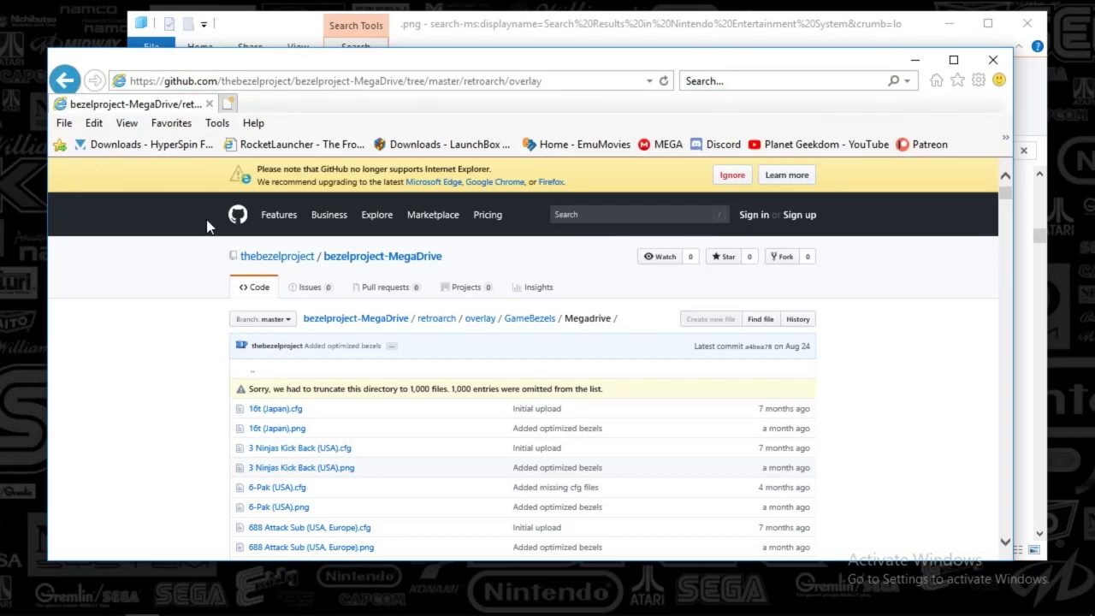
left_click(278, 259)
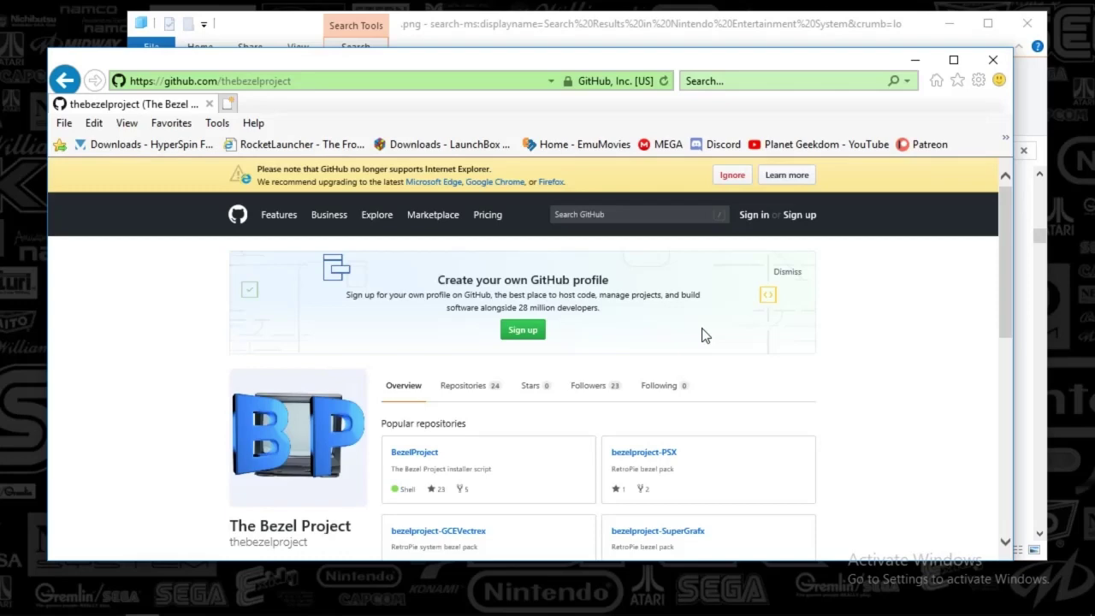
Minimize the browser, leave the .png search, and view the game folders as medium icons
left_click(922, 60)
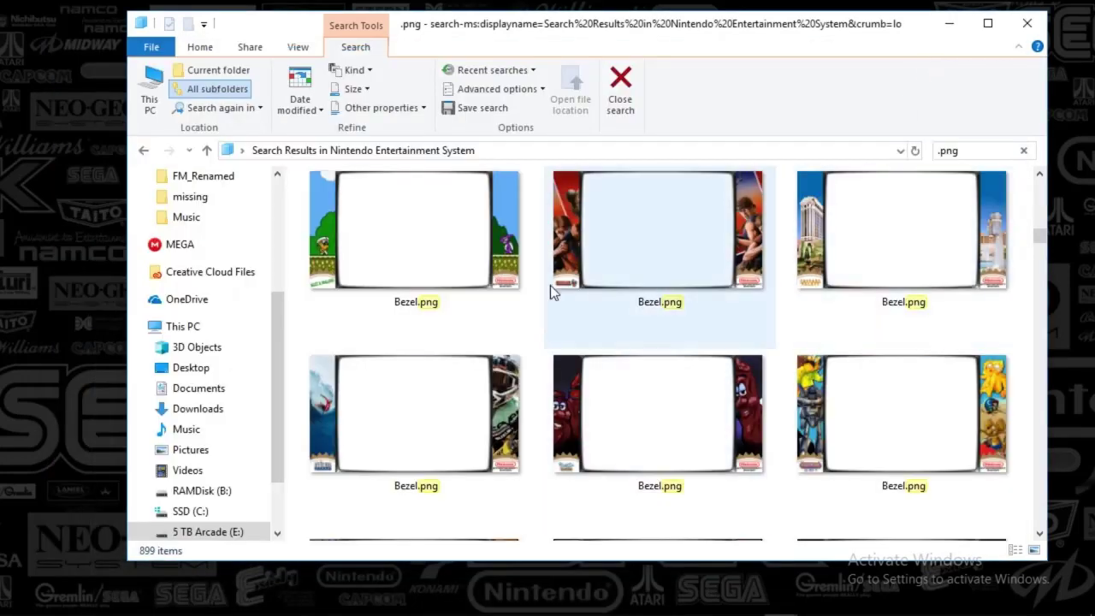
left_click(207, 151)
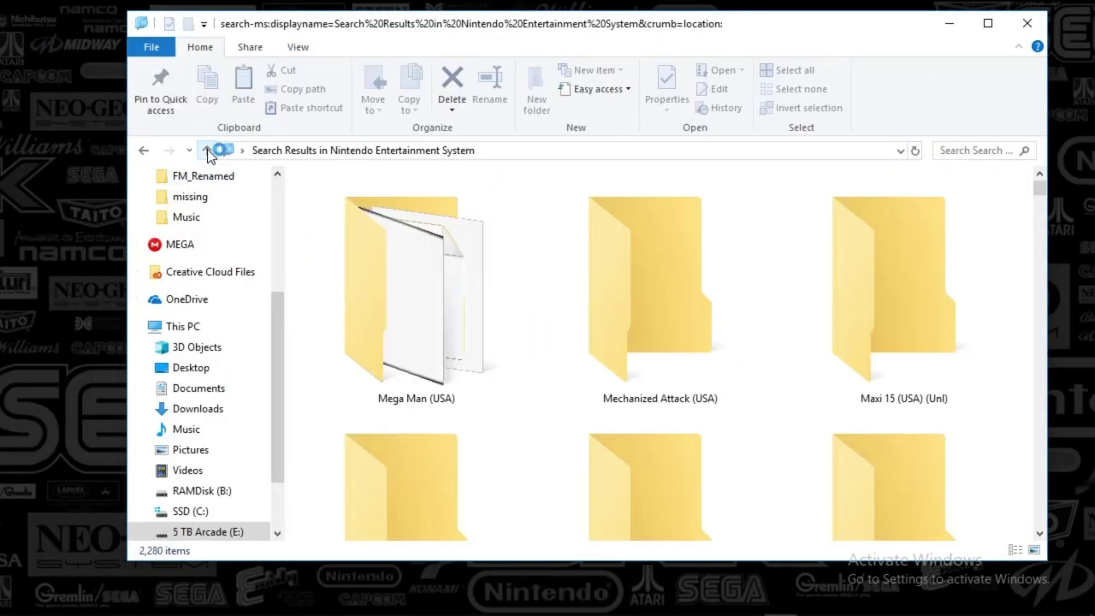
right_click(302, 218)
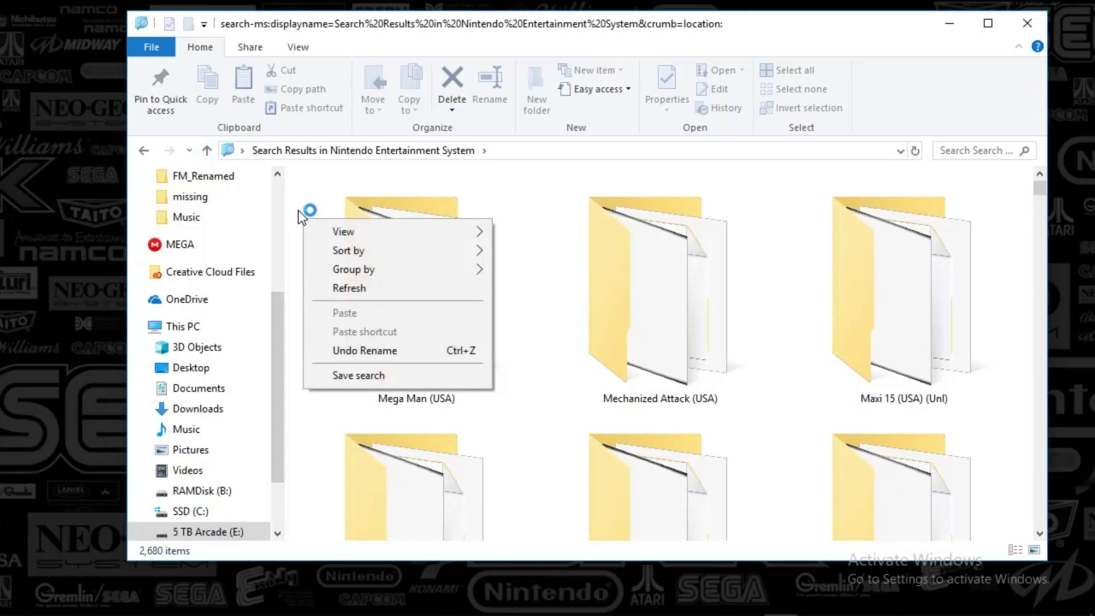
mouse_move(314, 219)
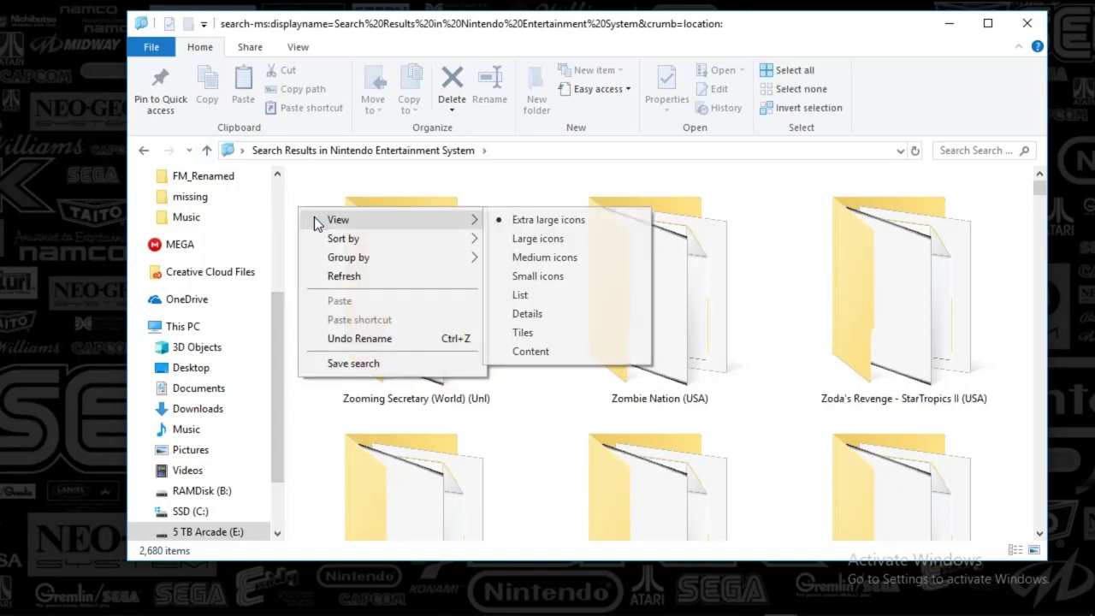
left_click(532, 257)
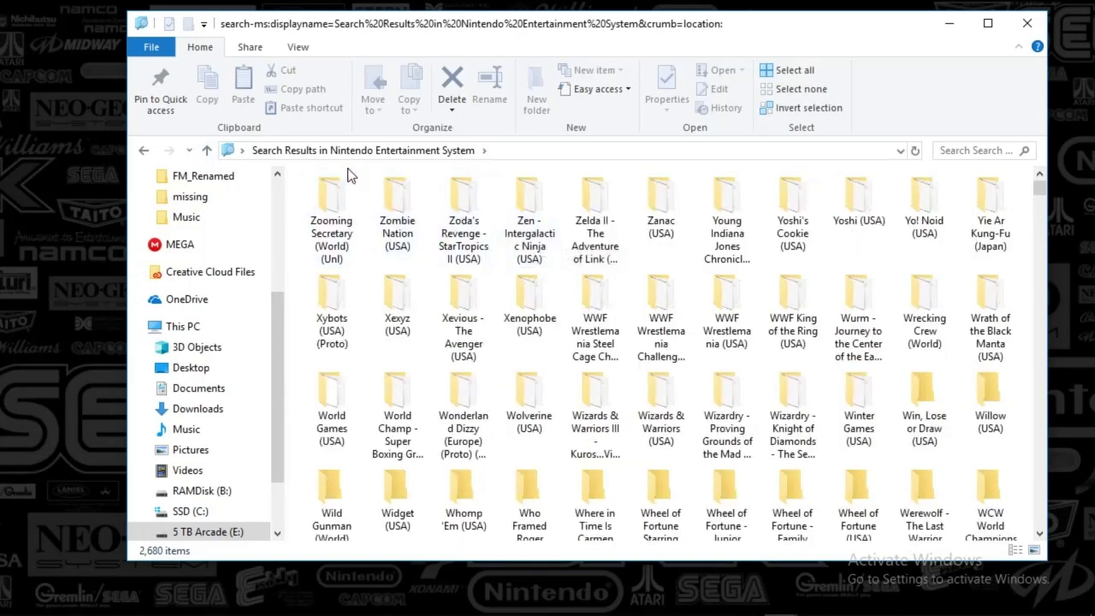
scroll(214, 244, "up", 4)
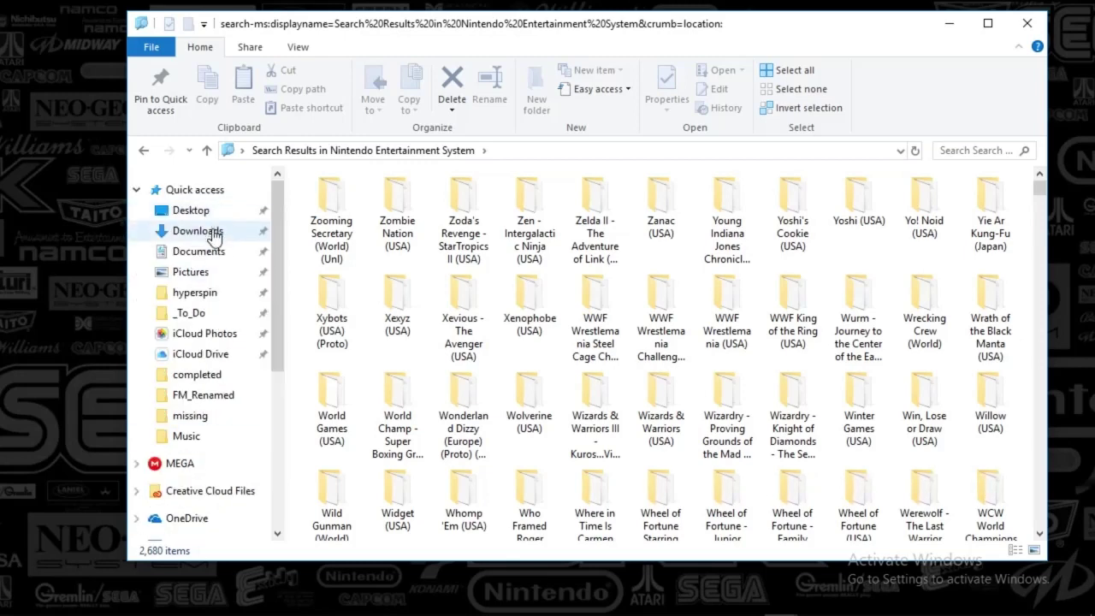
Navigate _To_Do > _projects > bezel > bezelproject-SuperGrafx-master > retroarch > overlay
left_click(190, 313)
double_click(334, 202)
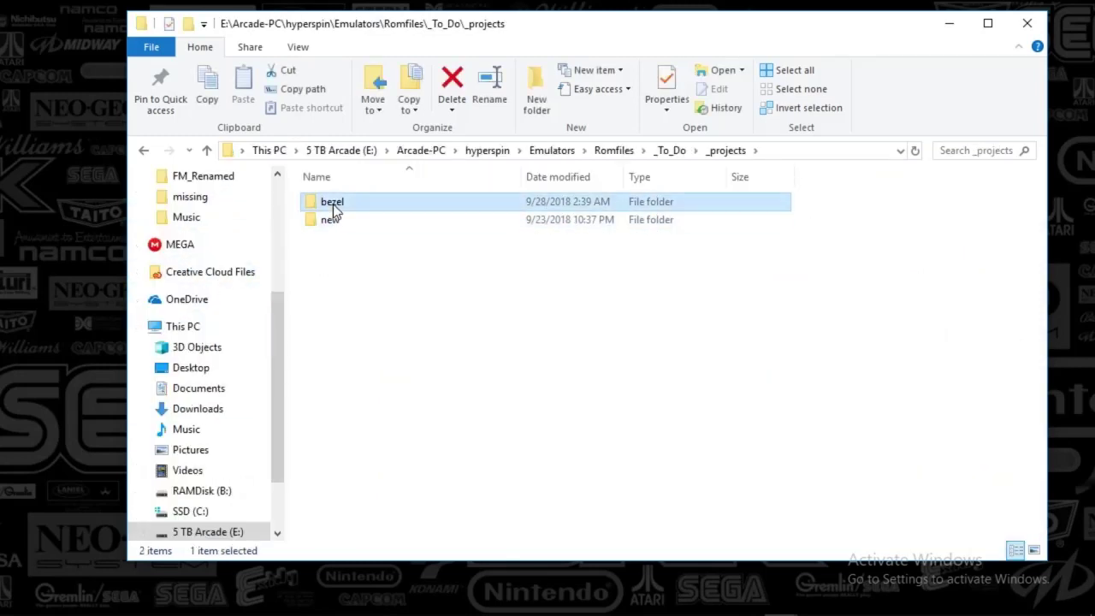
double_click(332, 203)
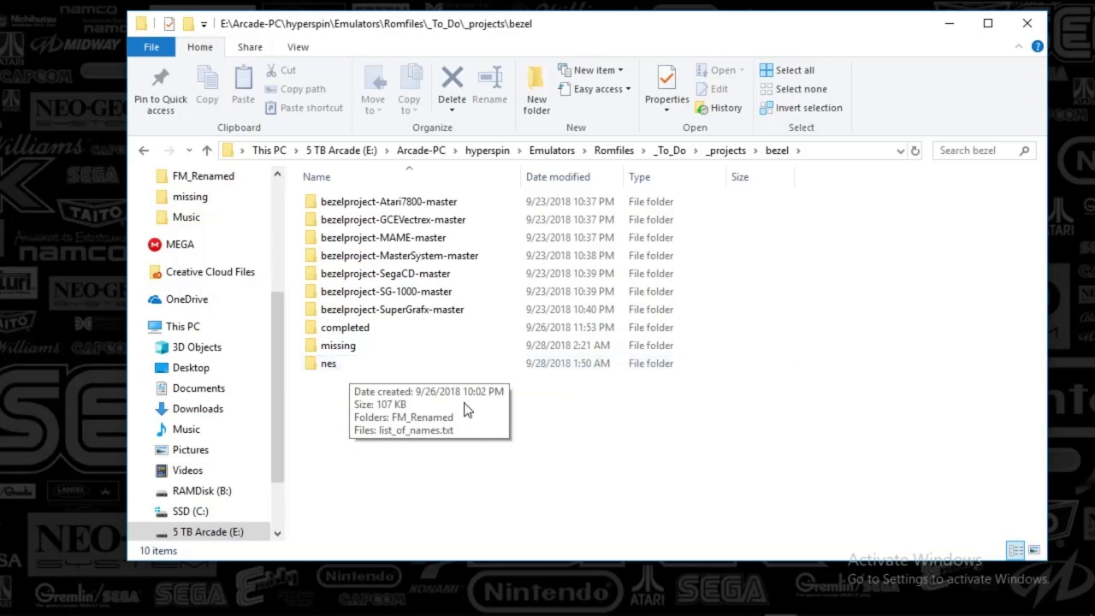
double_click(390, 314)
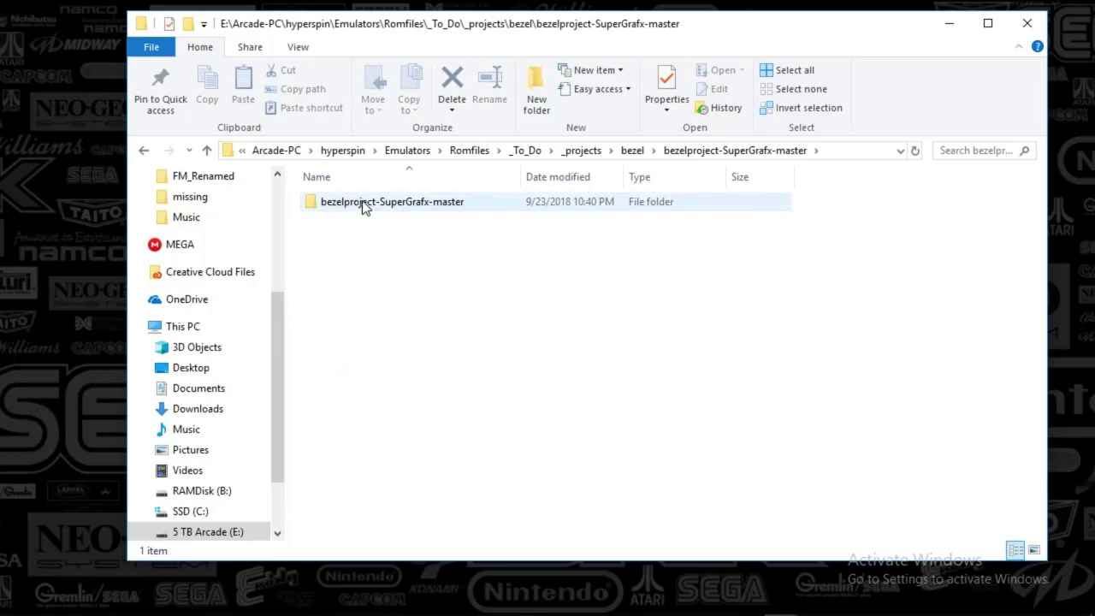
double_click(364, 206)
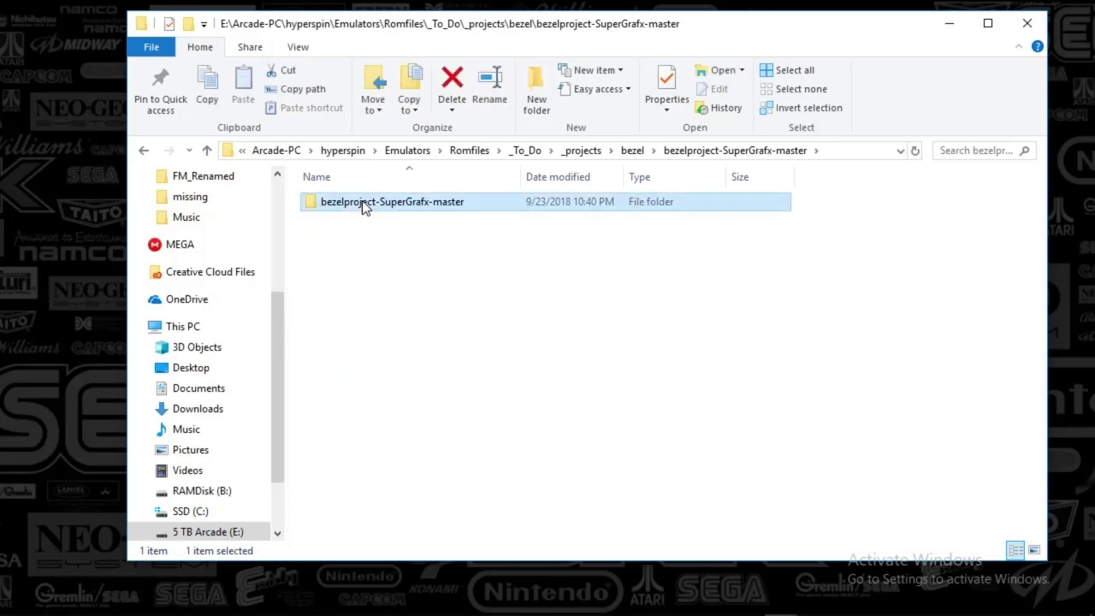
left_click(334, 211)
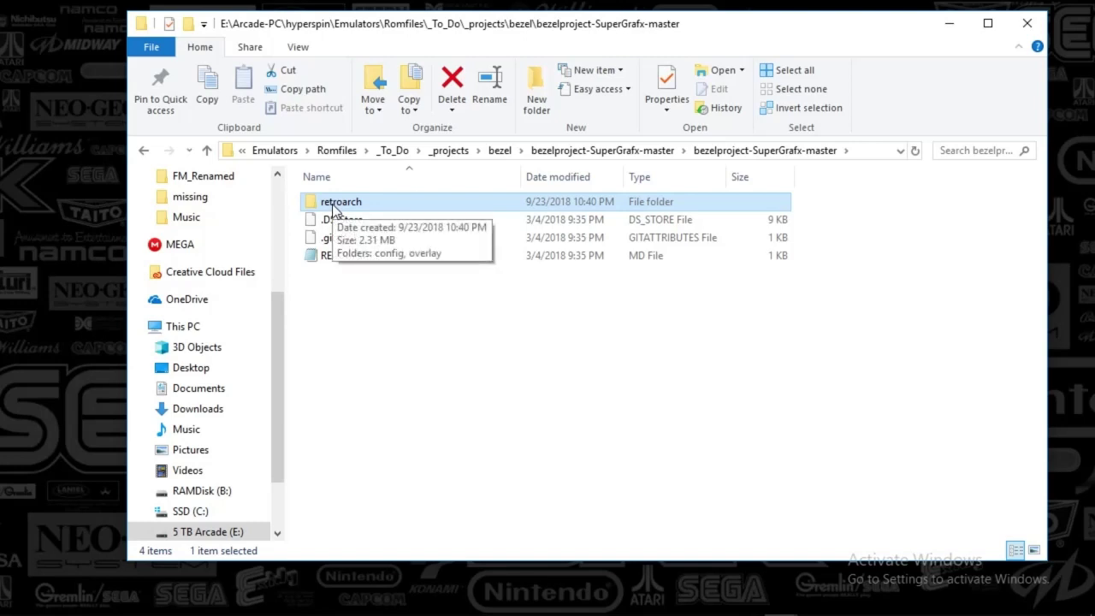
double_click(333, 206)
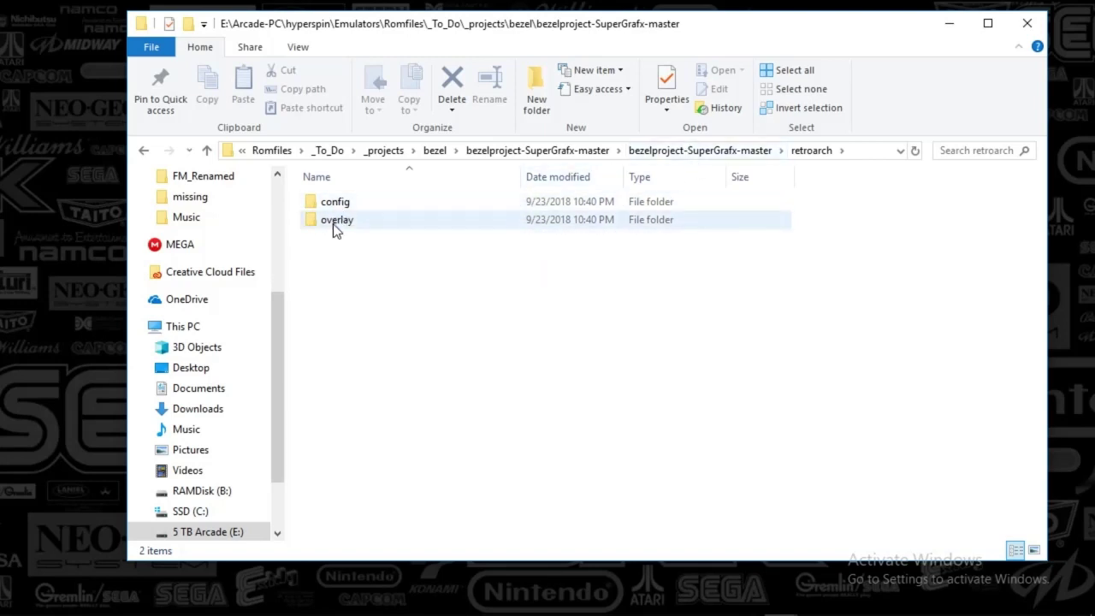
double_click(336, 224)
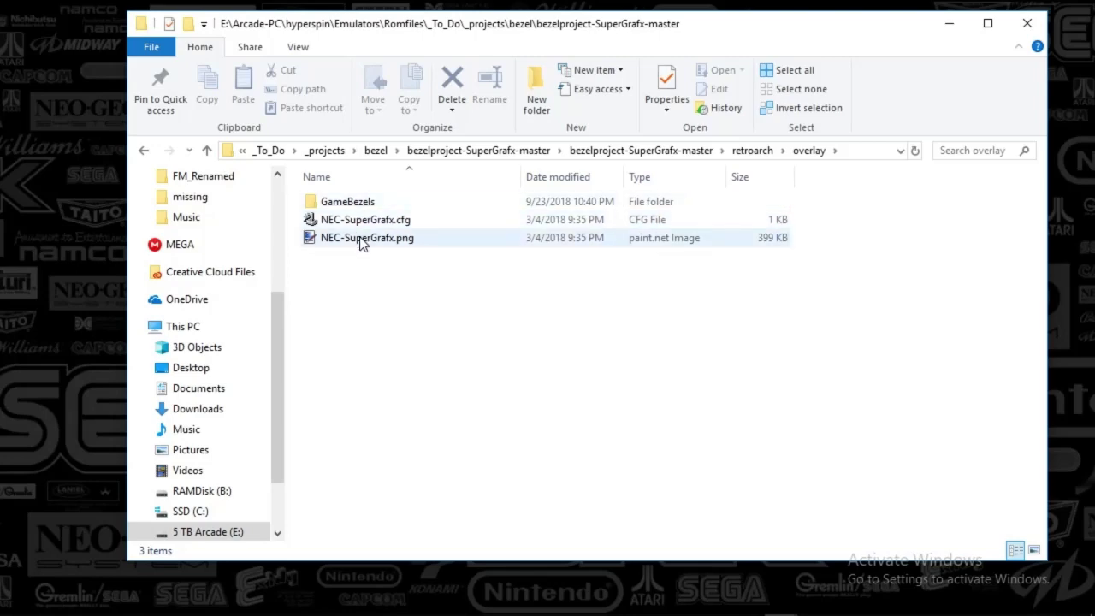
View NEC-SuperGrafx.png in paint.net, then close it
double_click(362, 240)
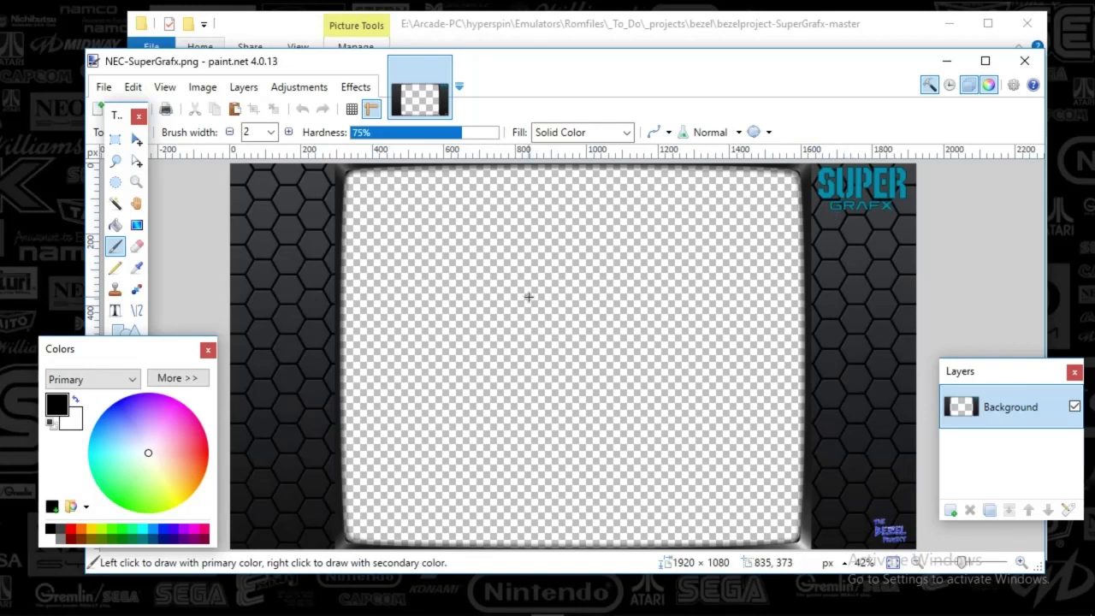
left_click(1024, 61)
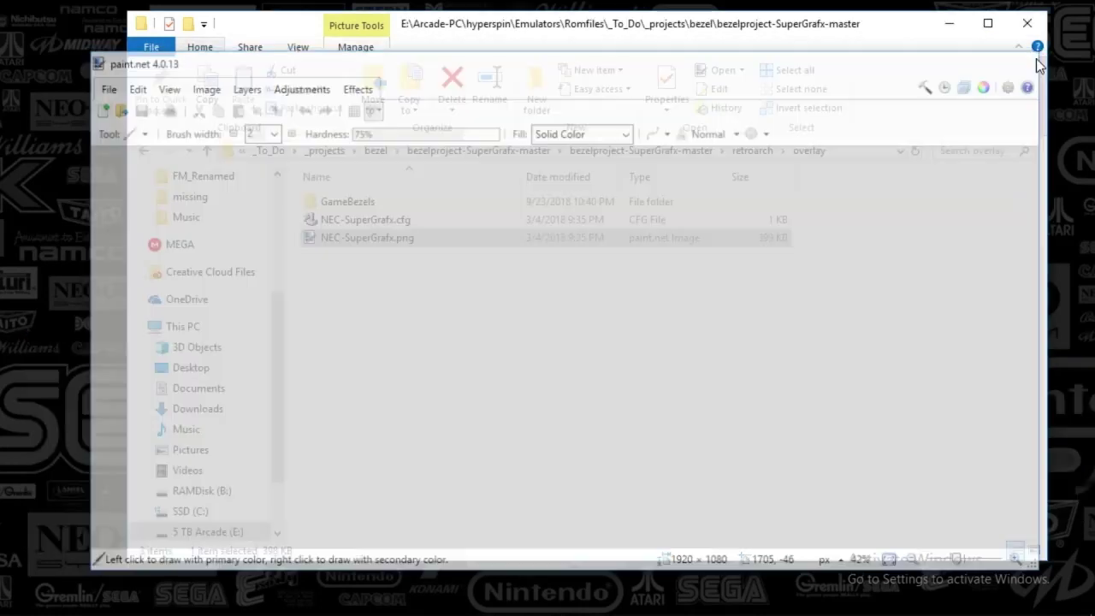
Open GameBezels > SuperGrafx, sort by type, and cut the five PNG bezel images
double_click(338, 202)
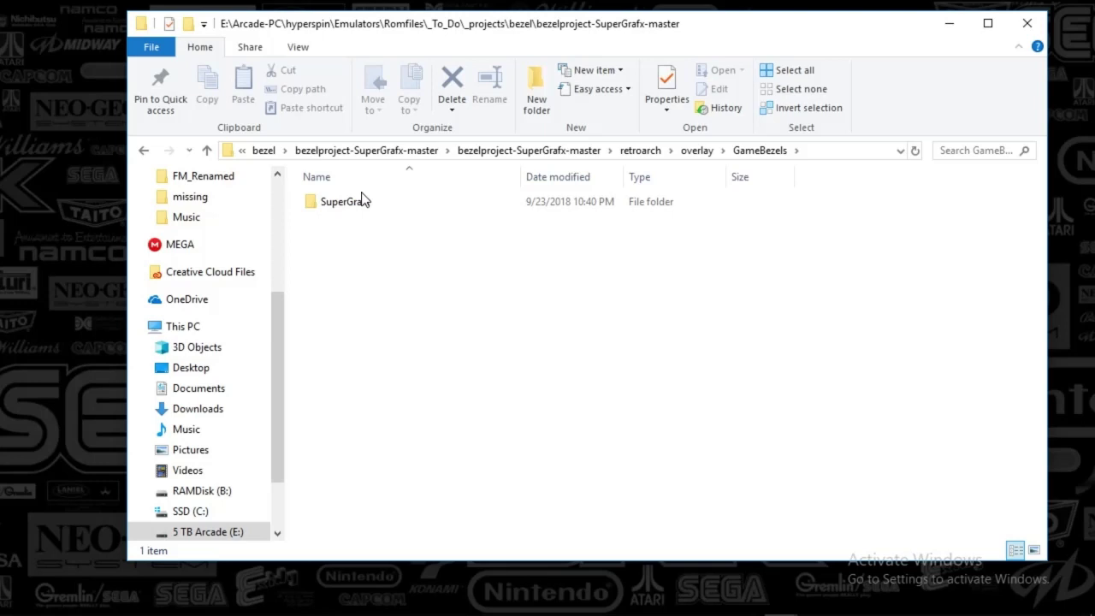
double_click(343, 207)
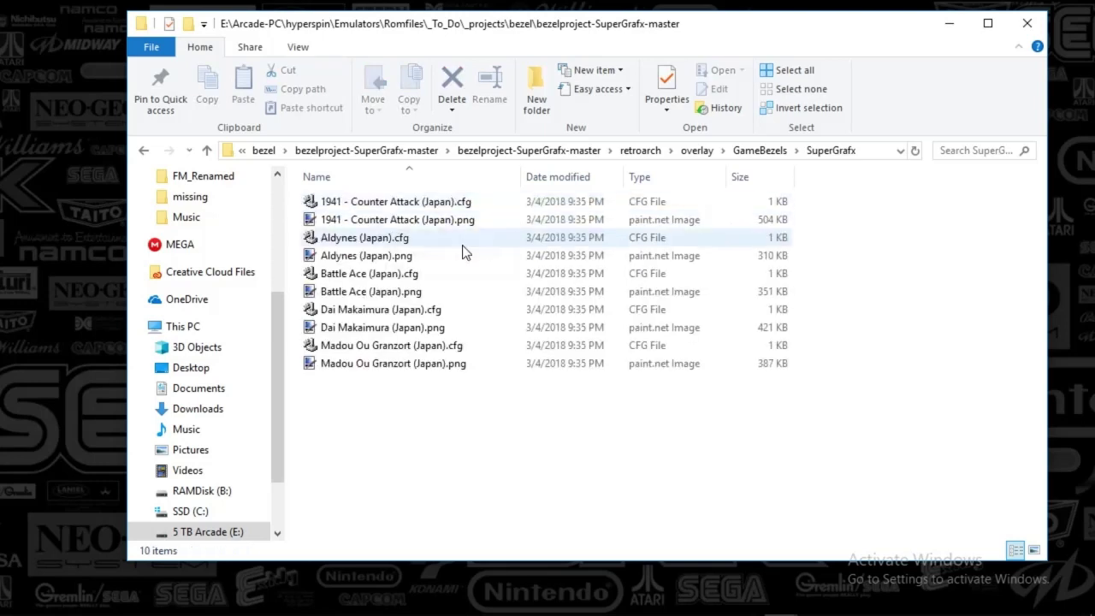
left_click(641, 179)
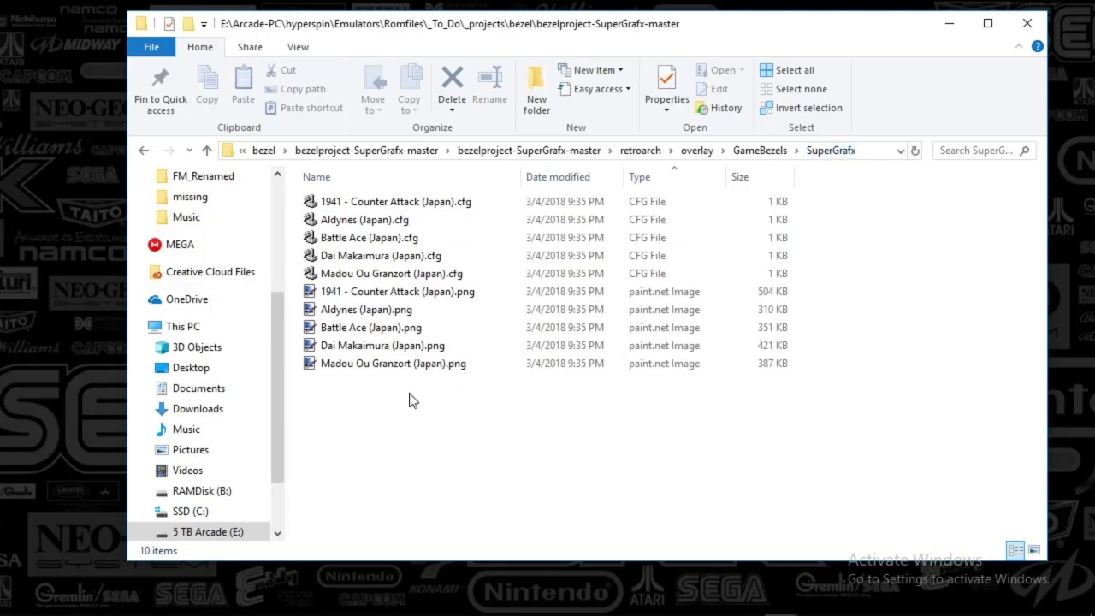
left_click_drag(409, 398, 359, 299)
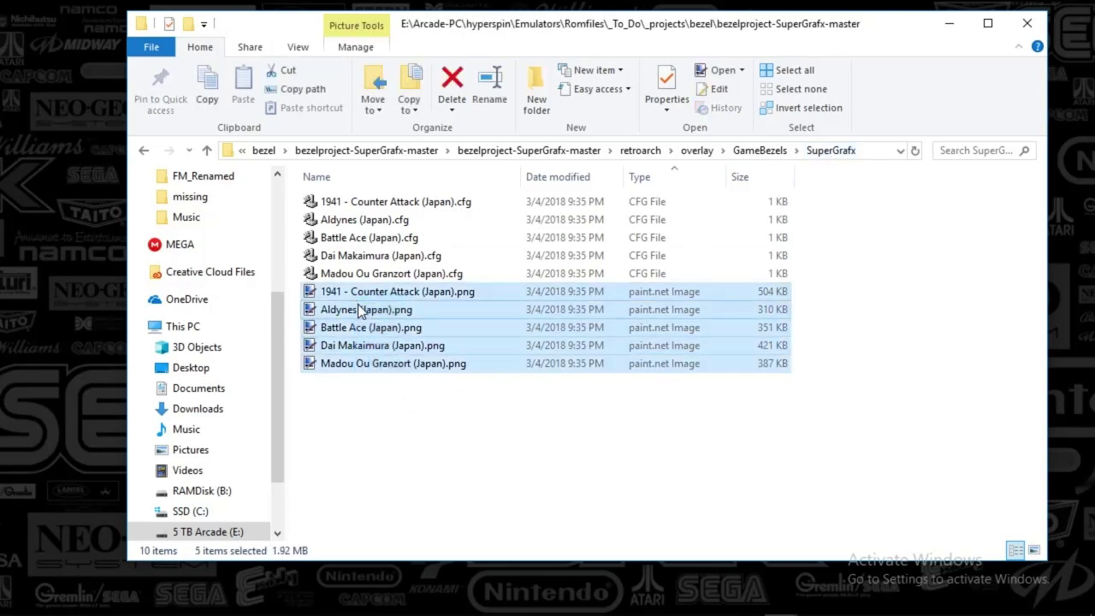
right_click(359, 301)
left_click(406, 475)
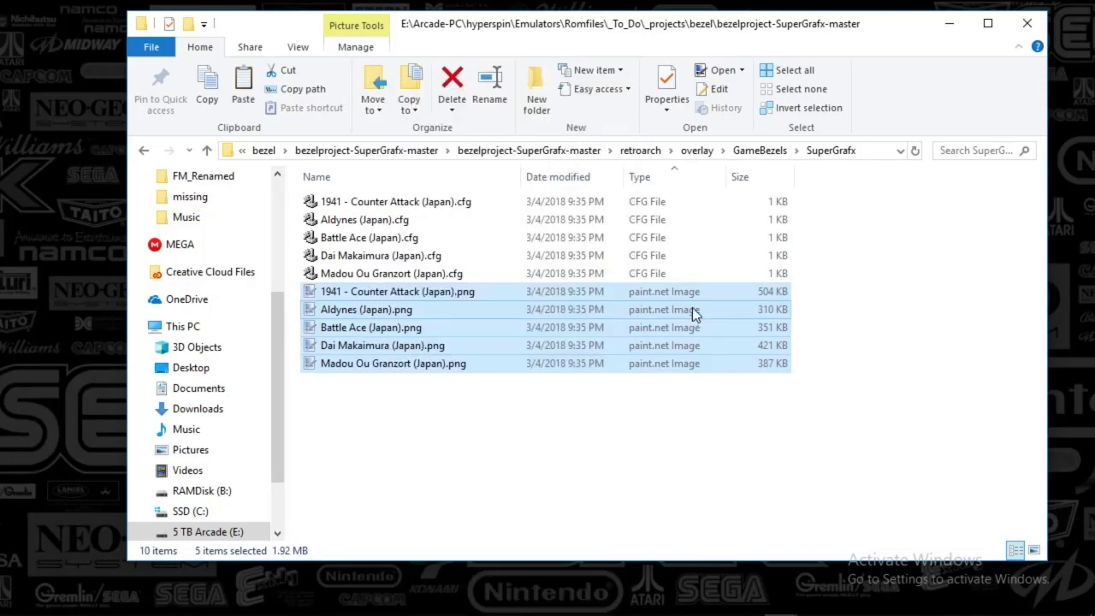
Paste the five PNGs into the bezel\nes folder and clear the selection
left_click(375, 150)
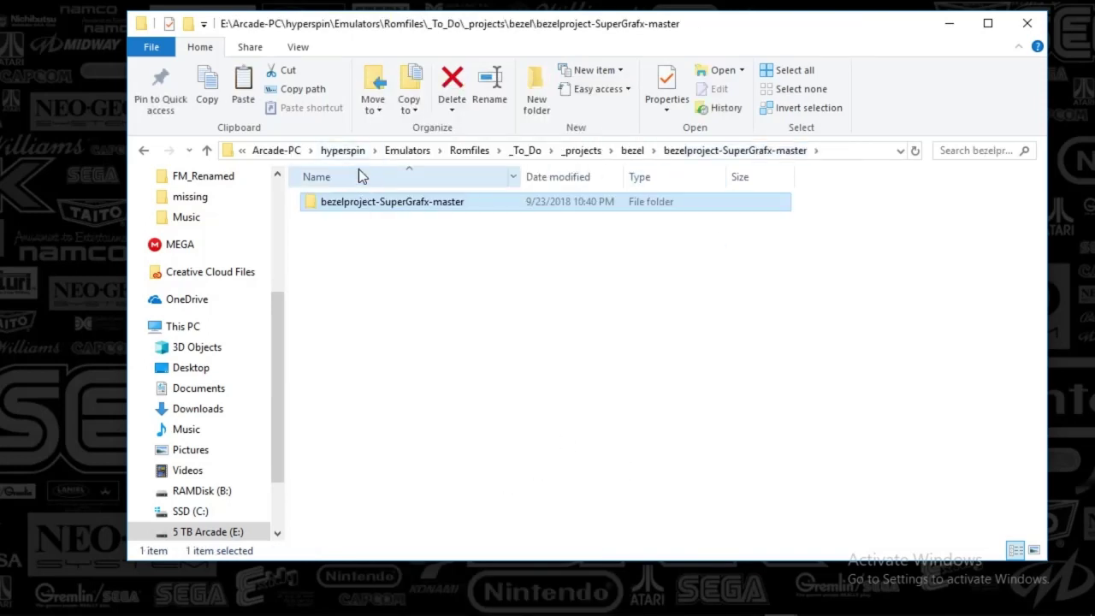
left_click(632, 151)
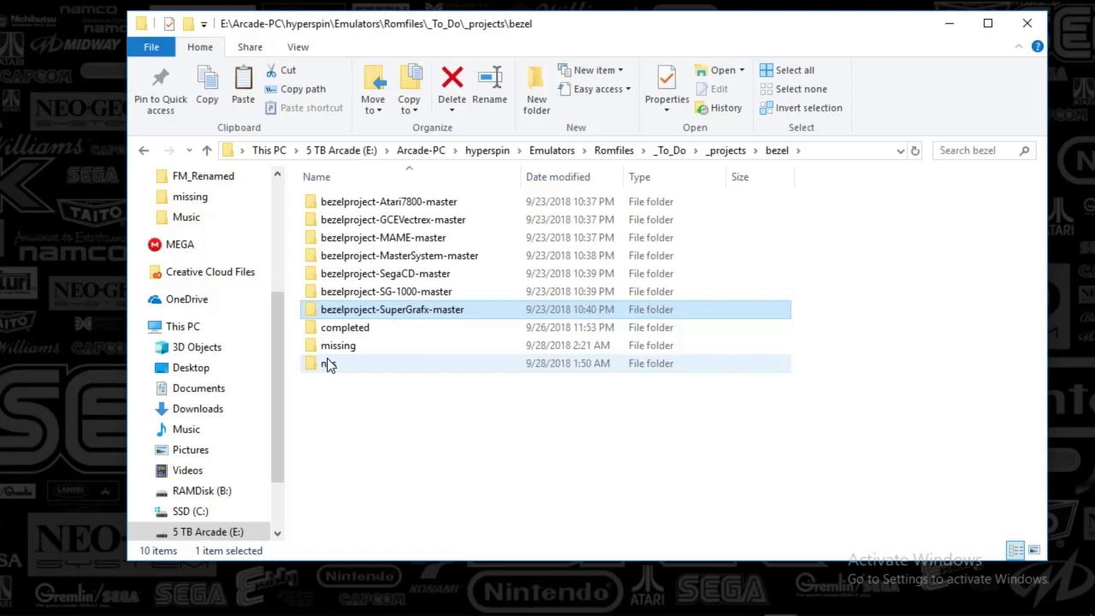
double_click(329, 366)
right_click(373, 361)
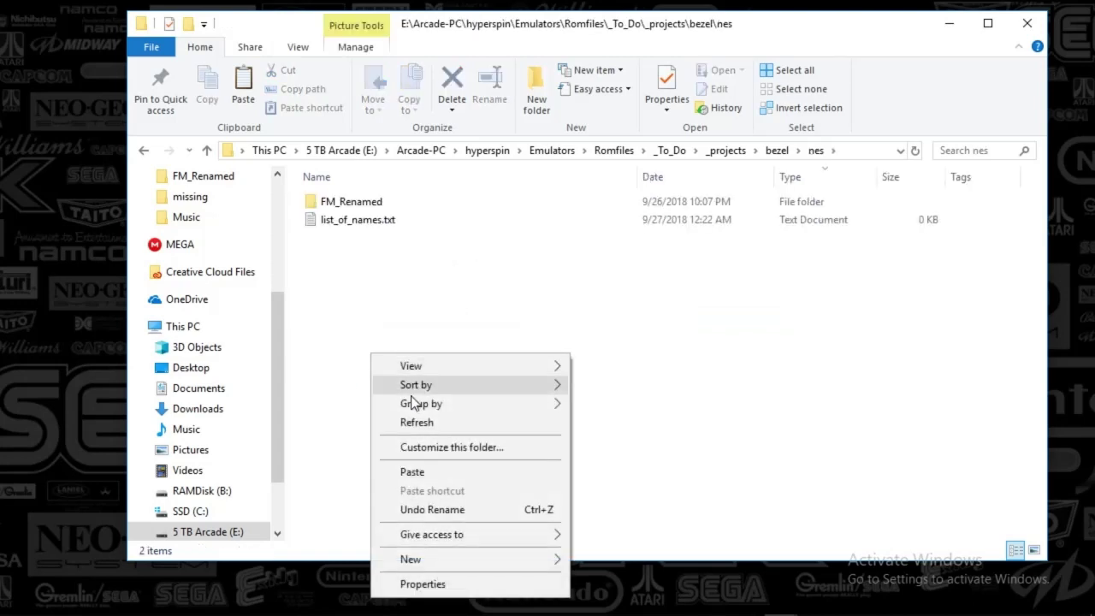
left_click(429, 472)
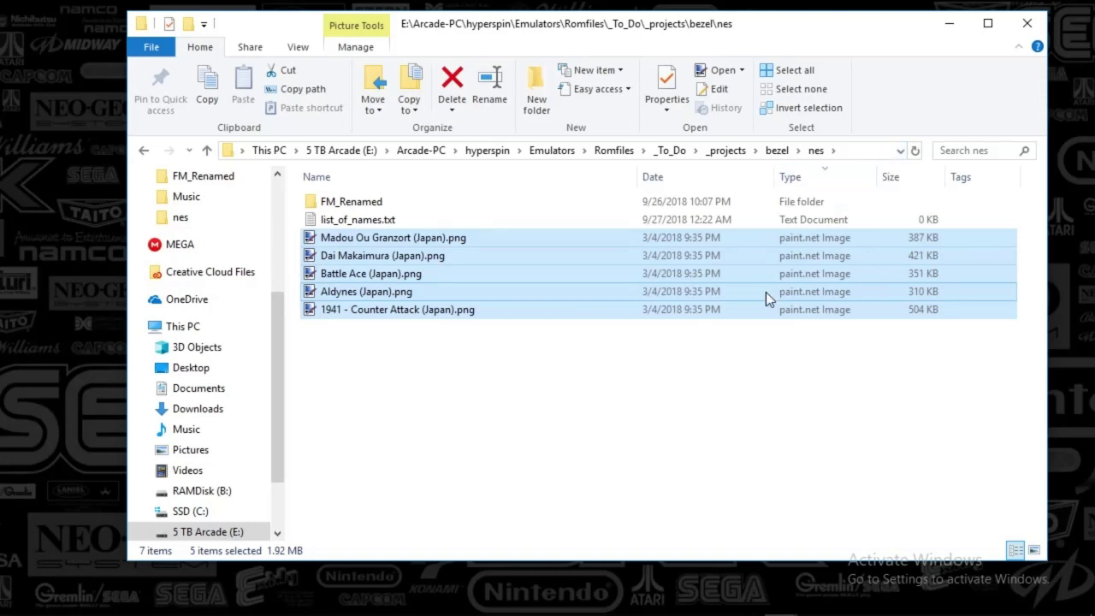
left_click(381, 435)
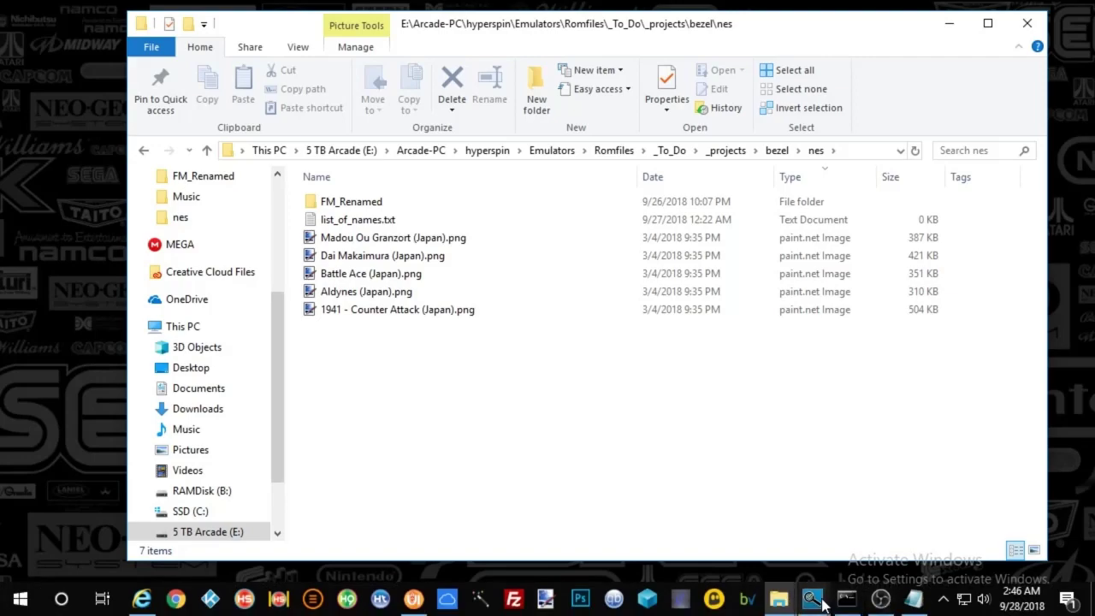
Restore FatMatch's Fuzzy Match window and show its current ROMs and images directory paths
left_click(812, 598)
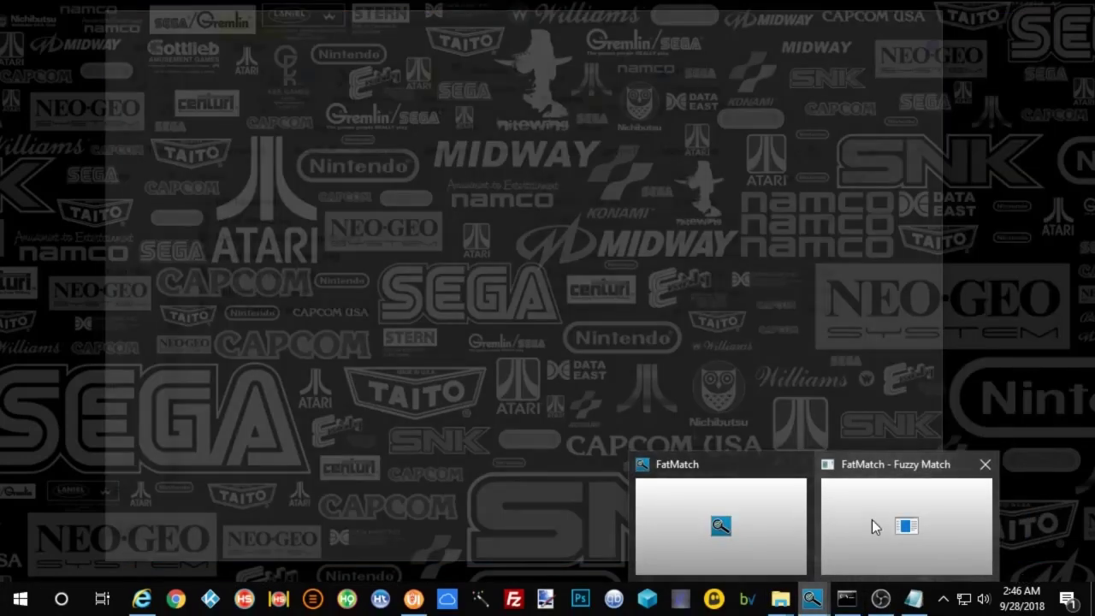
left_click(872, 519)
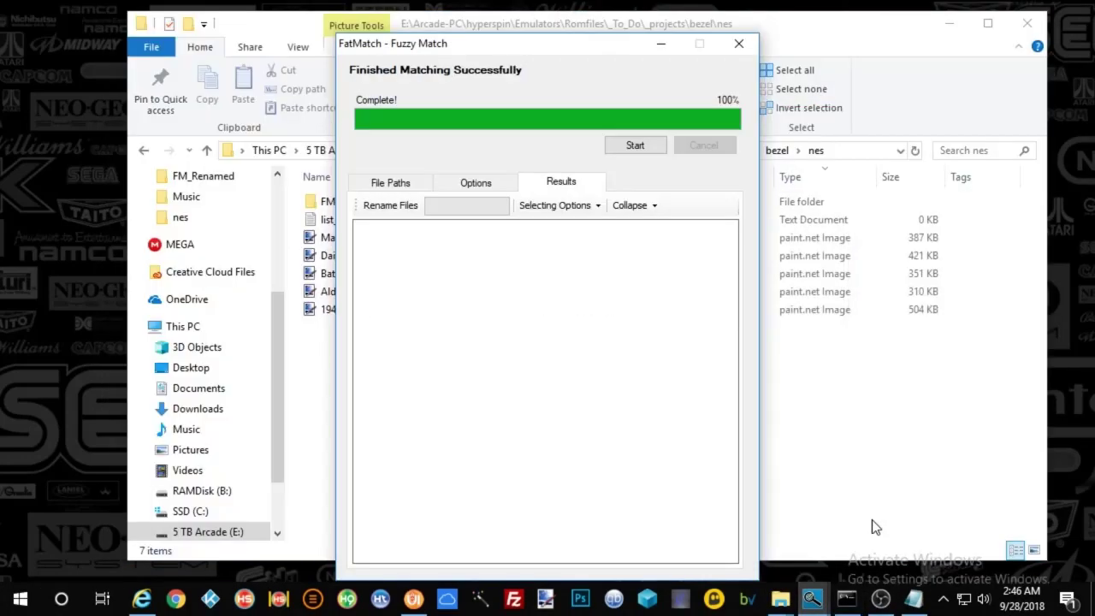
left_click(391, 184)
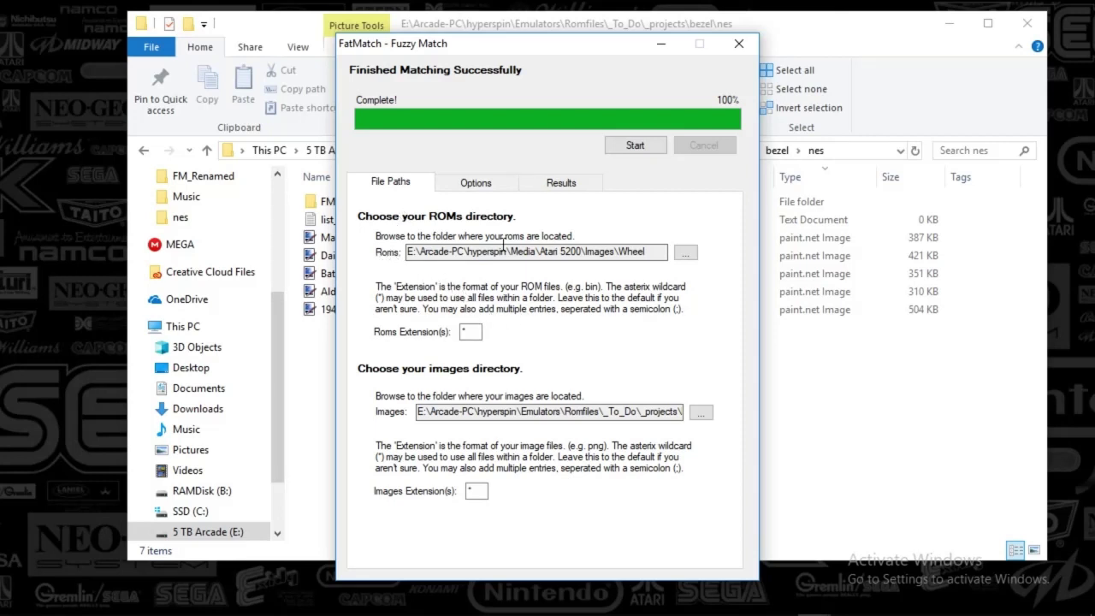
left_click_drag(656, 251, 410, 252)
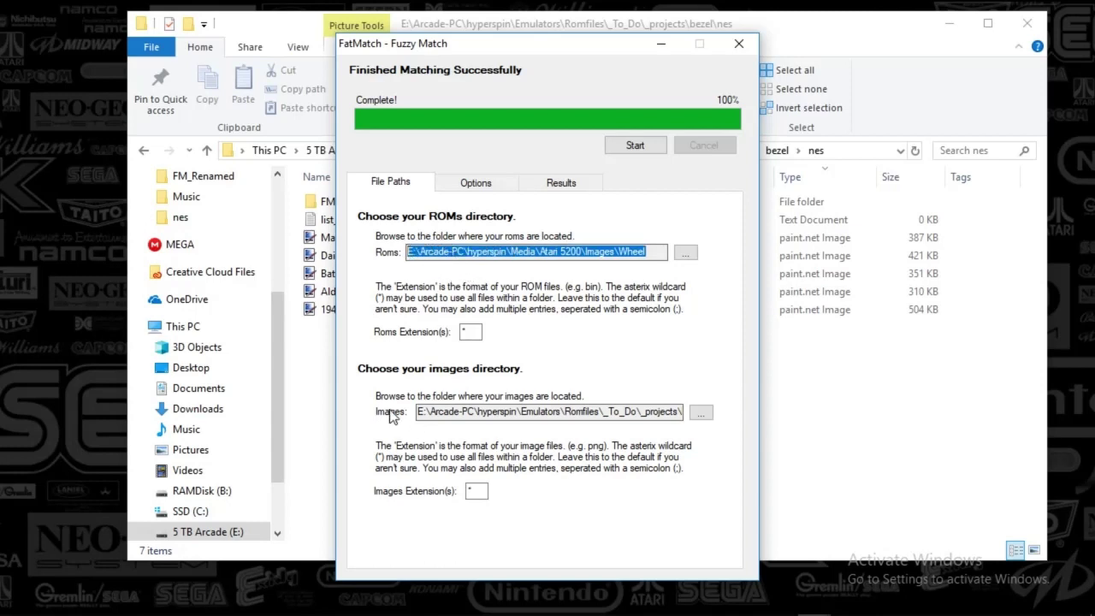
left_click_drag(446, 414, 673, 418)
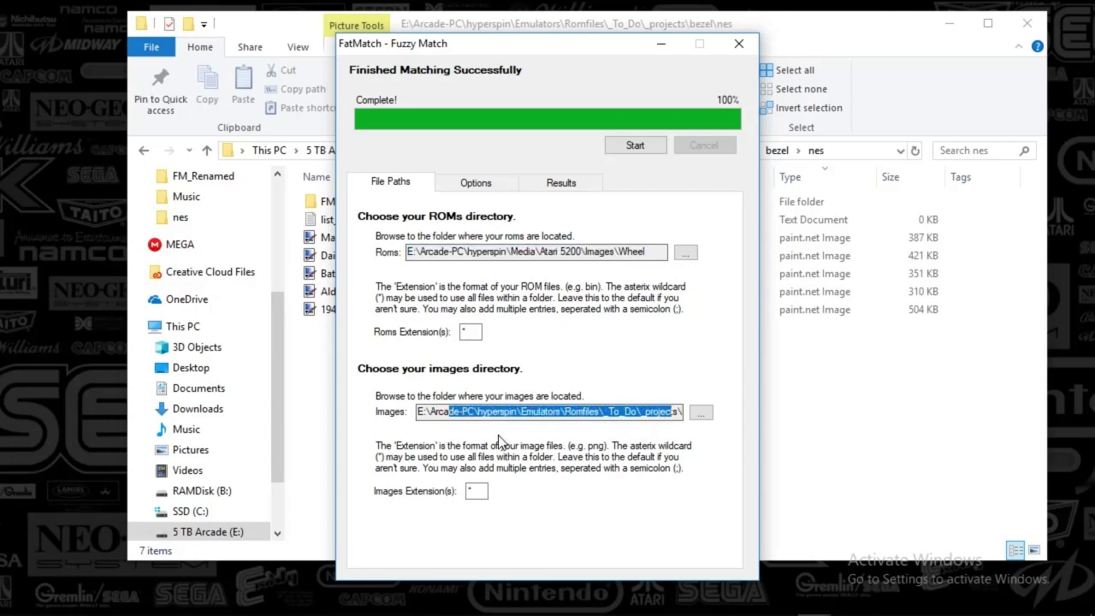
Set the ROMs directory to Media\NEC SuperGrafx\Images\Wheel
left_click(685, 252)
scroll(677, 293, "down", 1)
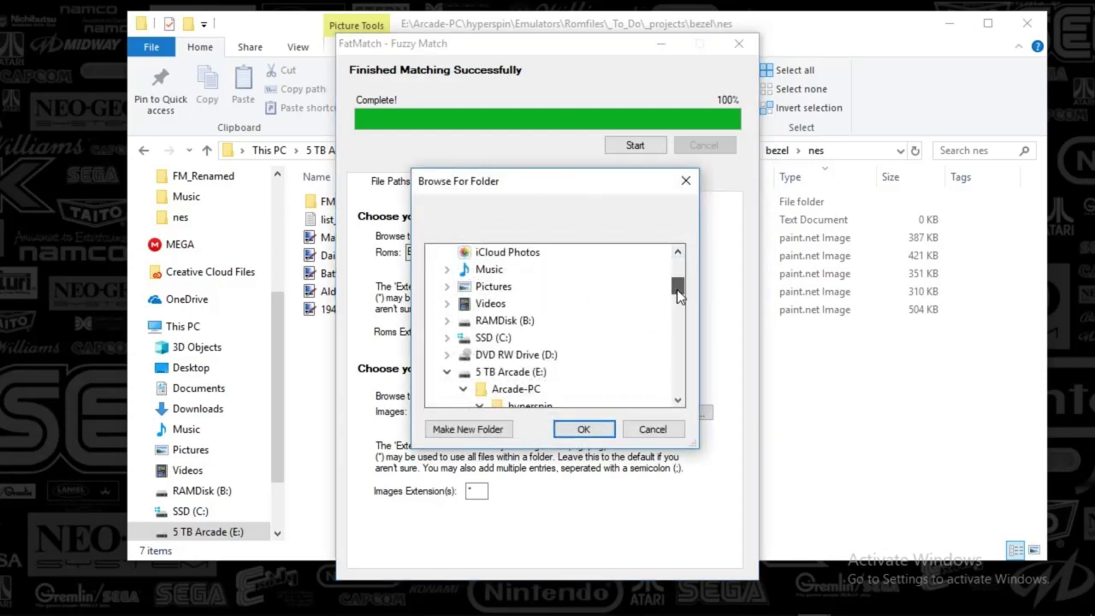
left_click_drag(677, 293, 680, 310)
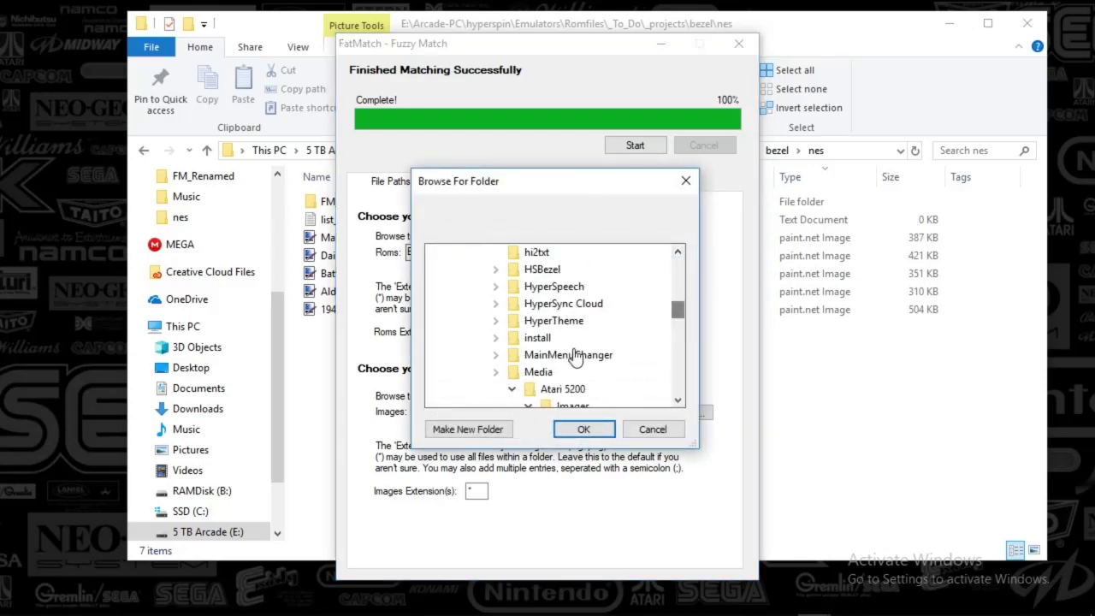
left_click(496, 373)
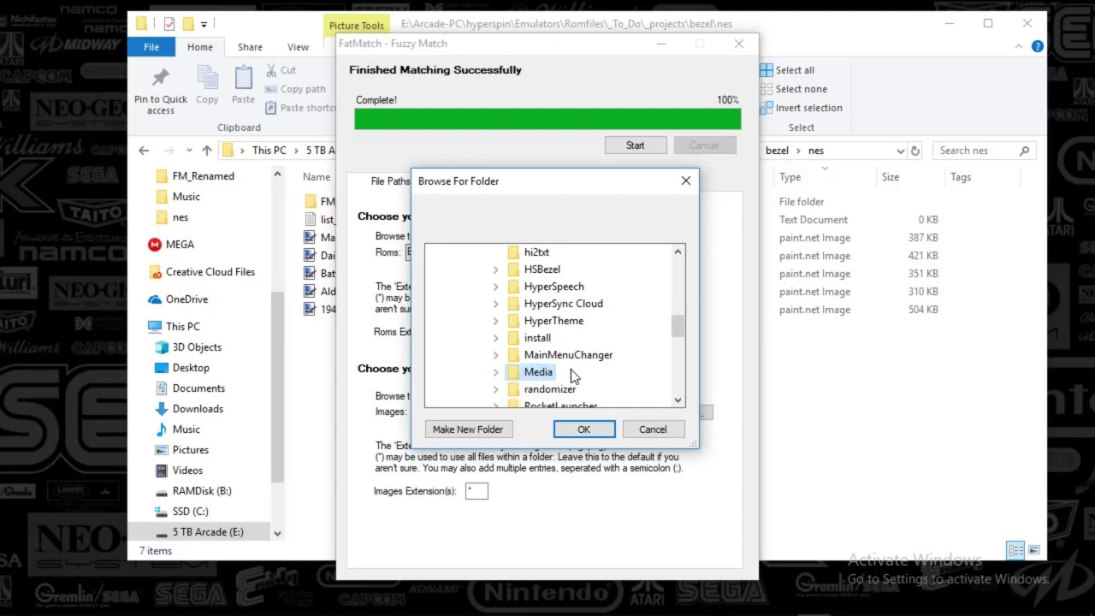
left_click(496, 373)
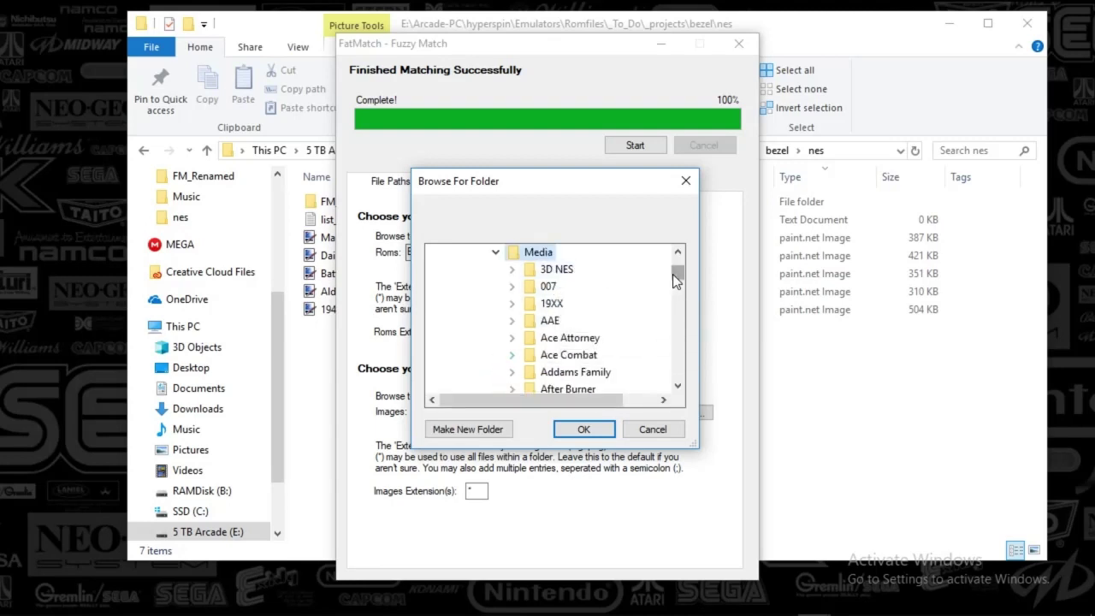
left_click_drag(673, 275, 676, 282)
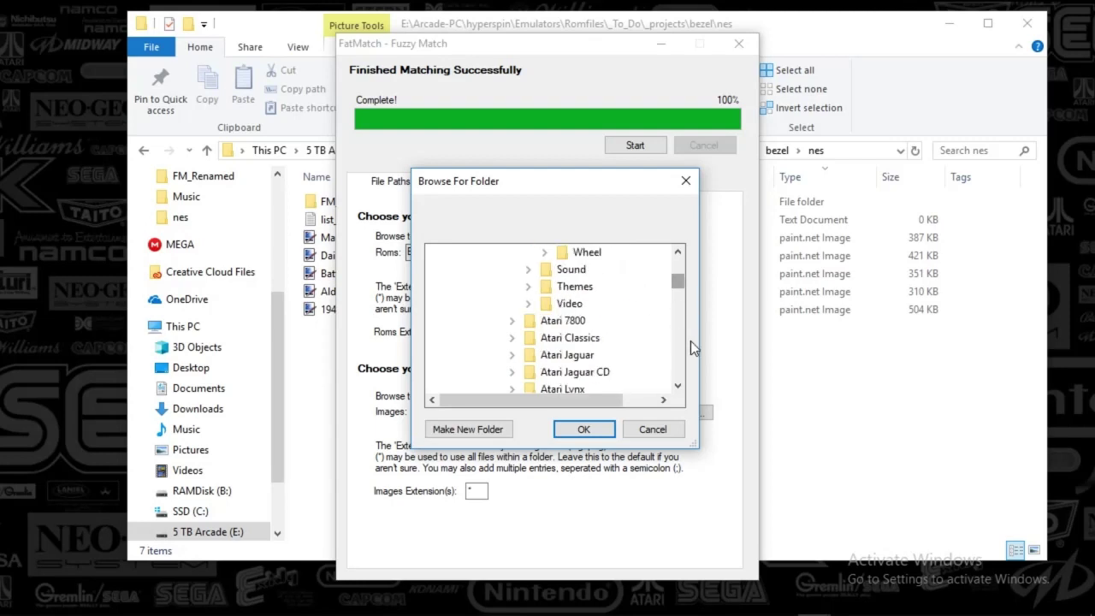
left_click(676, 360)
left_click_drag(676, 360, 676, 360)
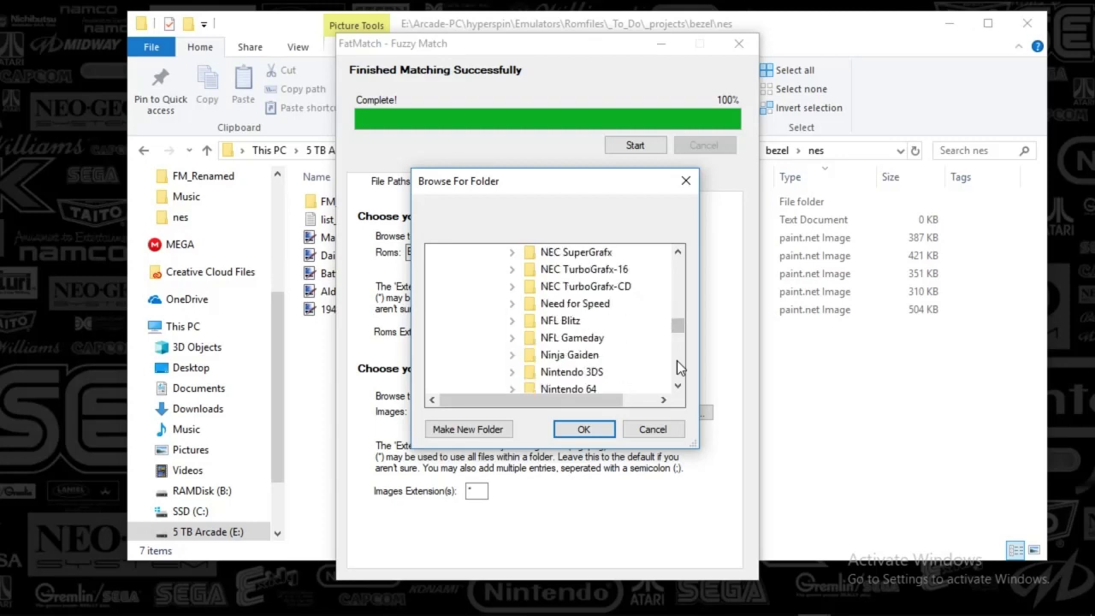
left_click(681, 256)
left_click(681, 256)
left_click(681, 255)
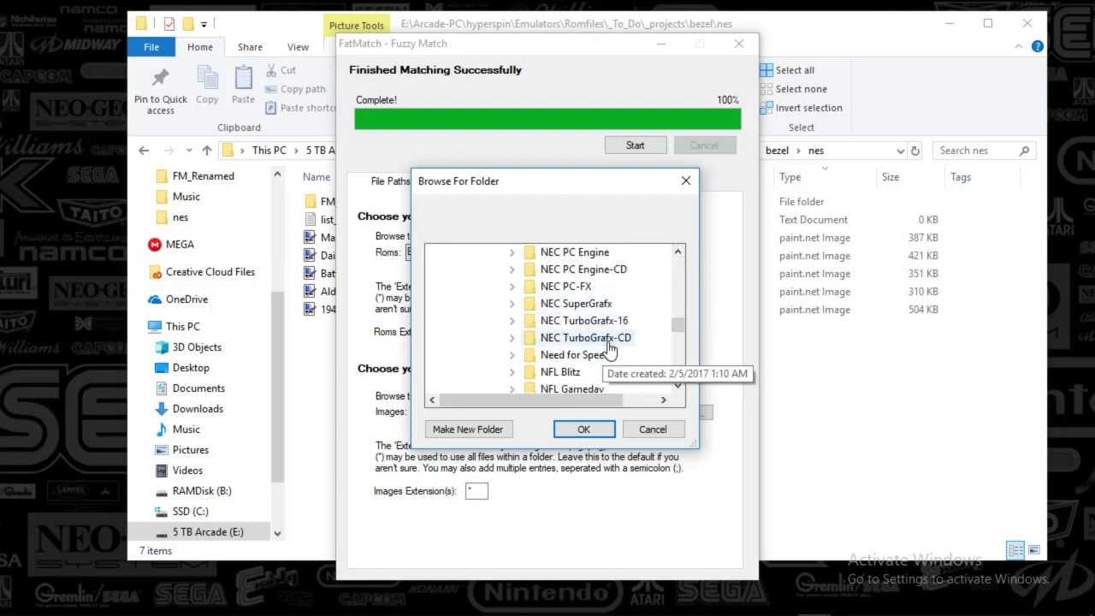
left_click(511, 303)
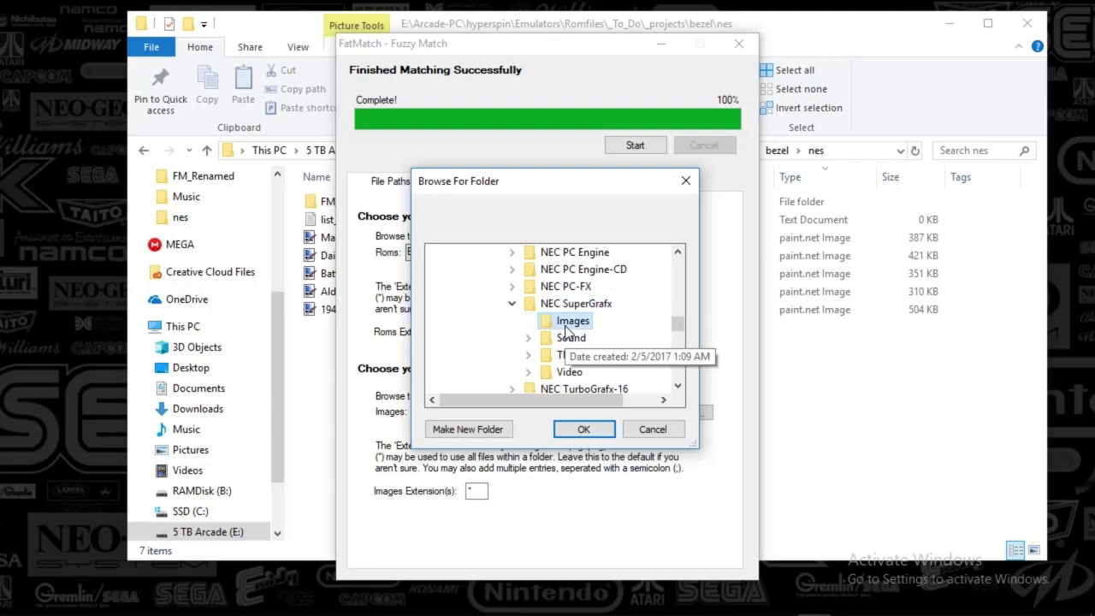
double_click(565, 329)
left_click(677, 387)
left_click(676, 387)
left_click(677, 386)
left_click(677, 387)
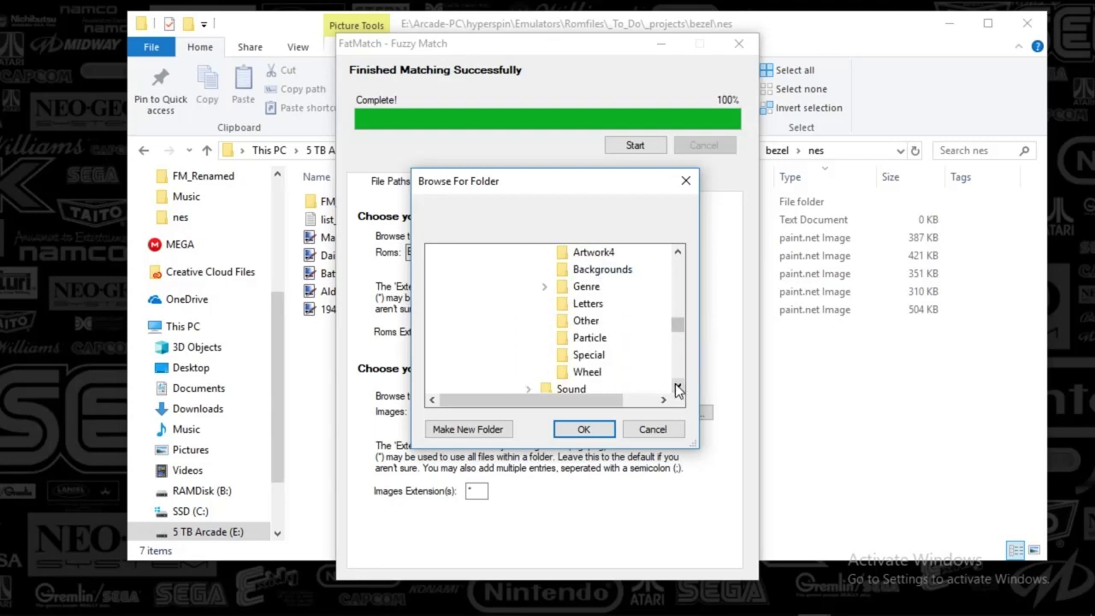
left_click(677, 387)
left_click(583, 355)
left_click(591, 429)
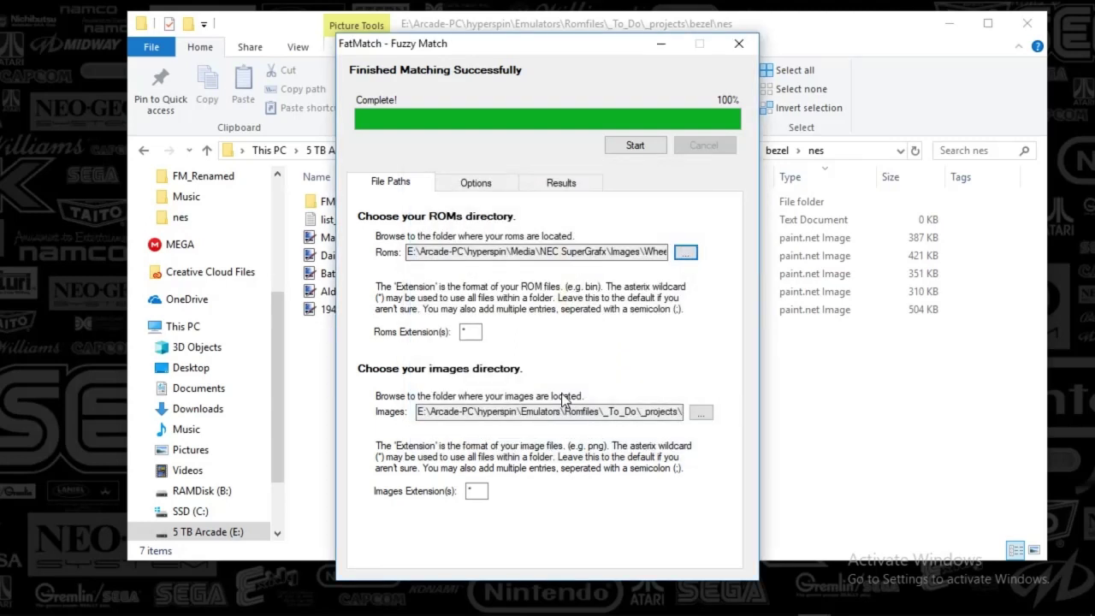
Set the images directory to the bezel\nes folder
left_click(700, 414)
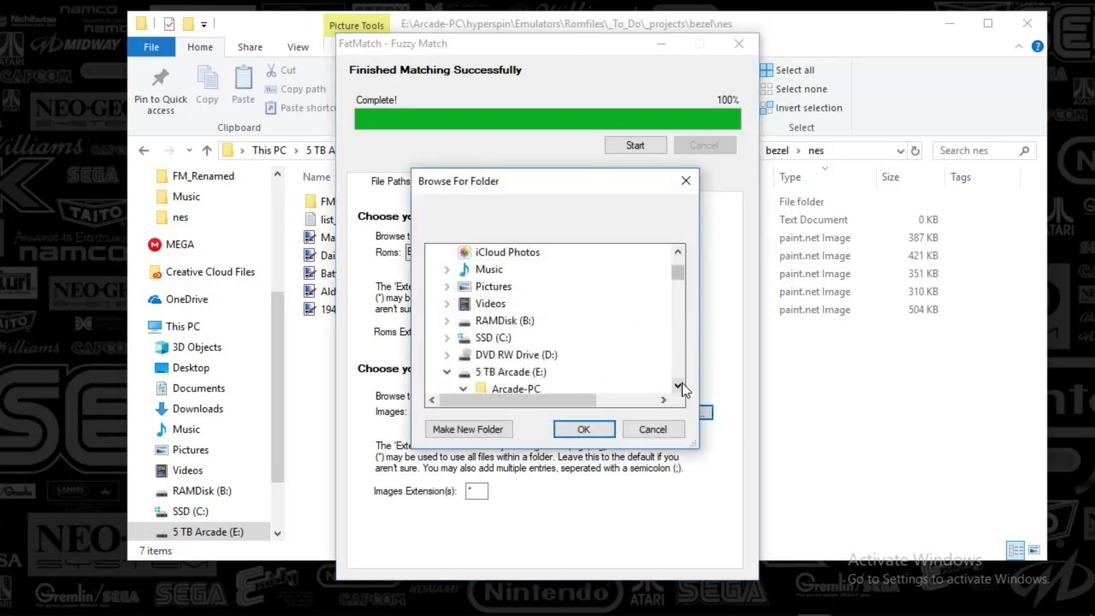
left_click_drag(682, 387, 680, 386)
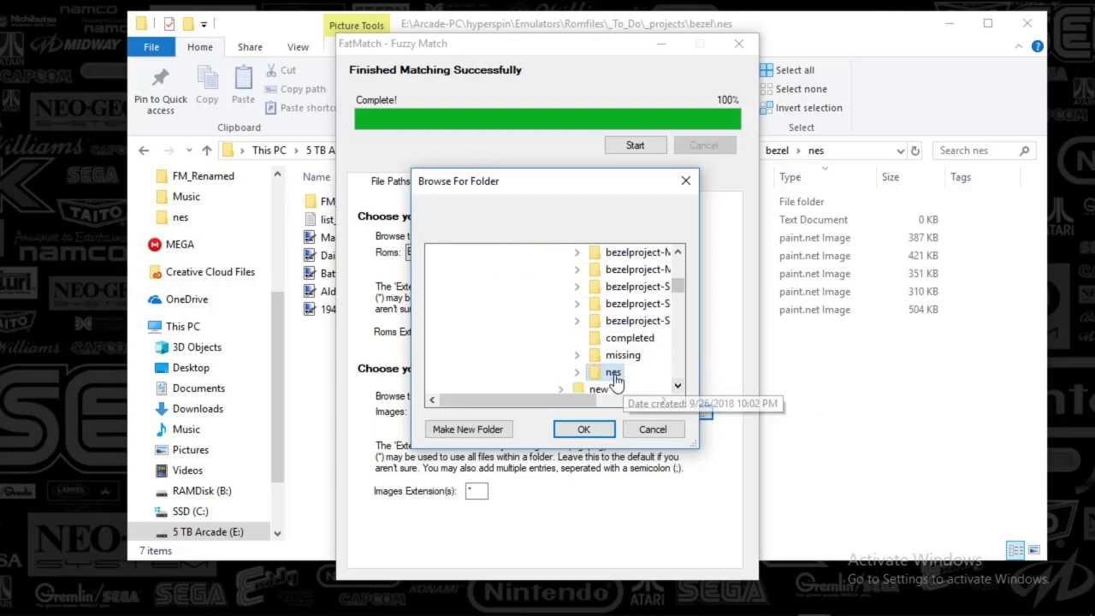
left_click(613, 374)
left_click(594, 427)
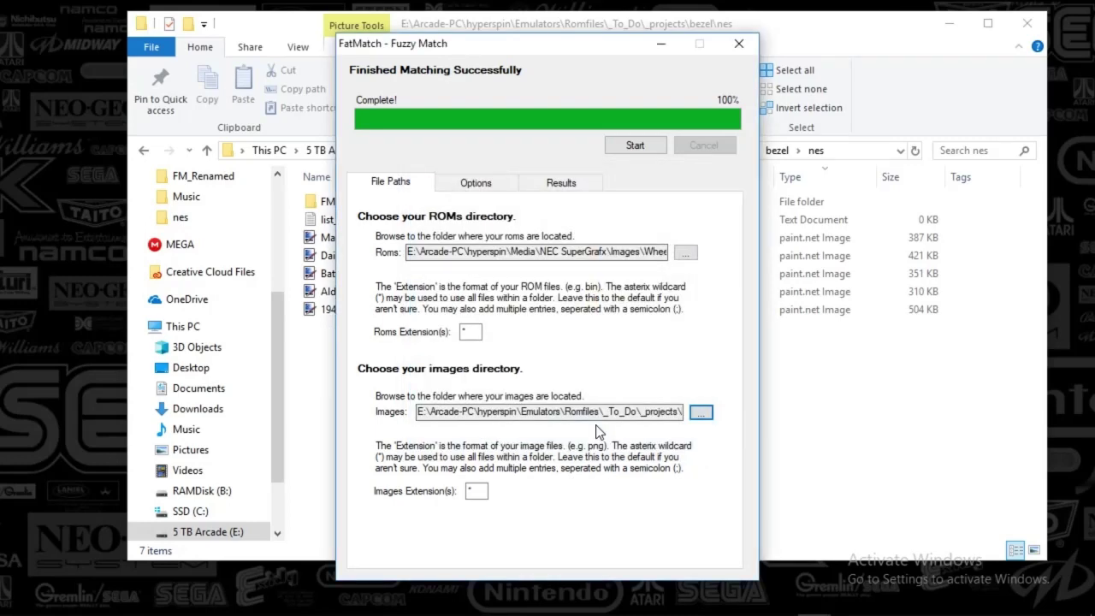
Run FatMatch's fuzzy name matching and check every best-matched SuperGrafx PNG
left_click(635, 145)
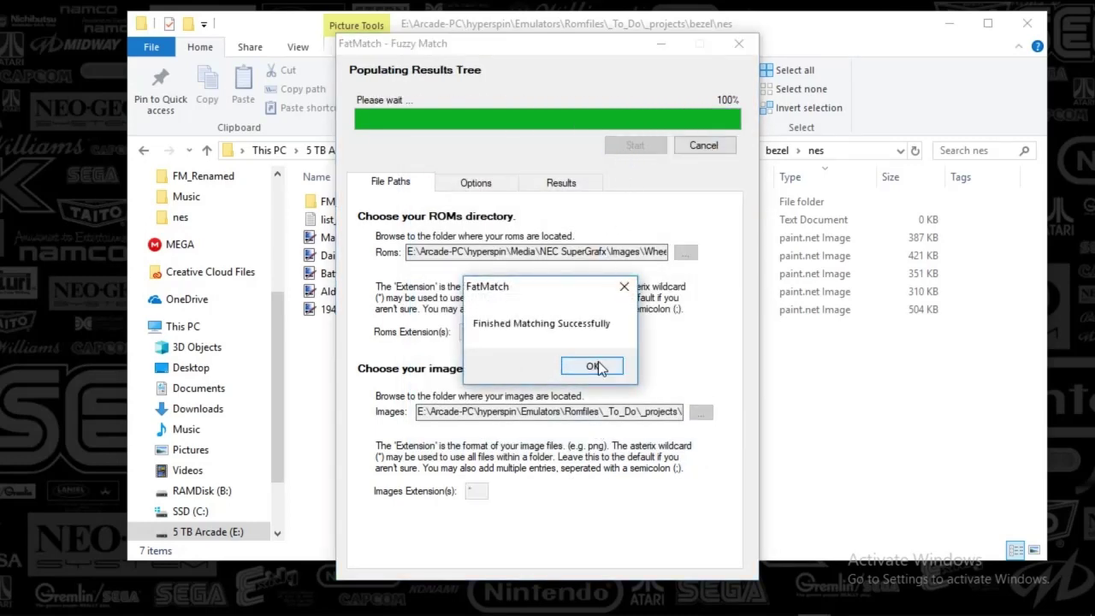
left_click(599, 368)
left_click(557, 183)
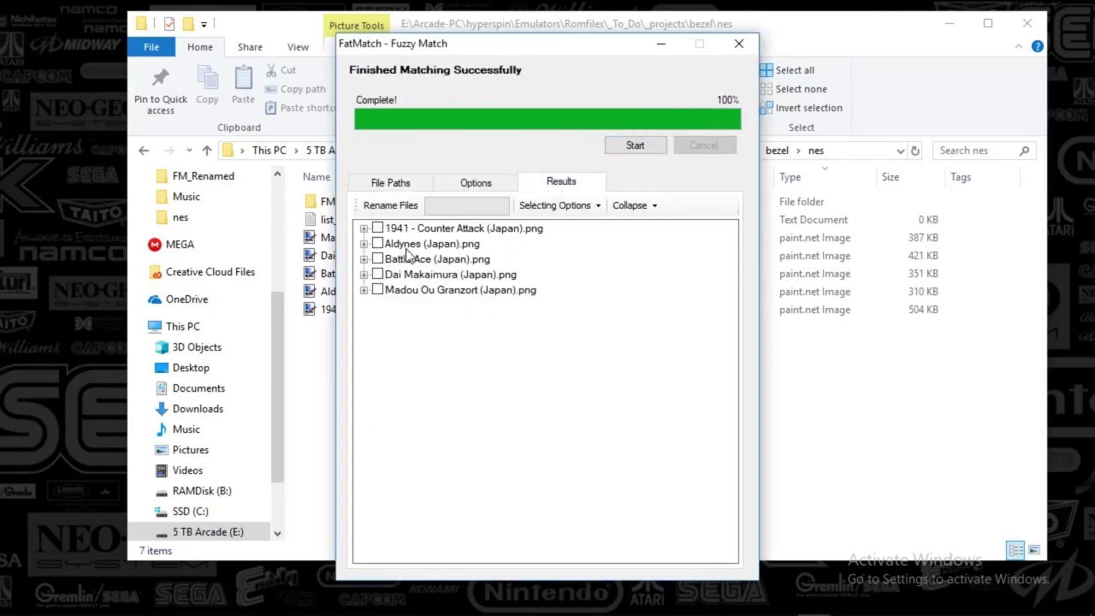
left_click(555, 205)
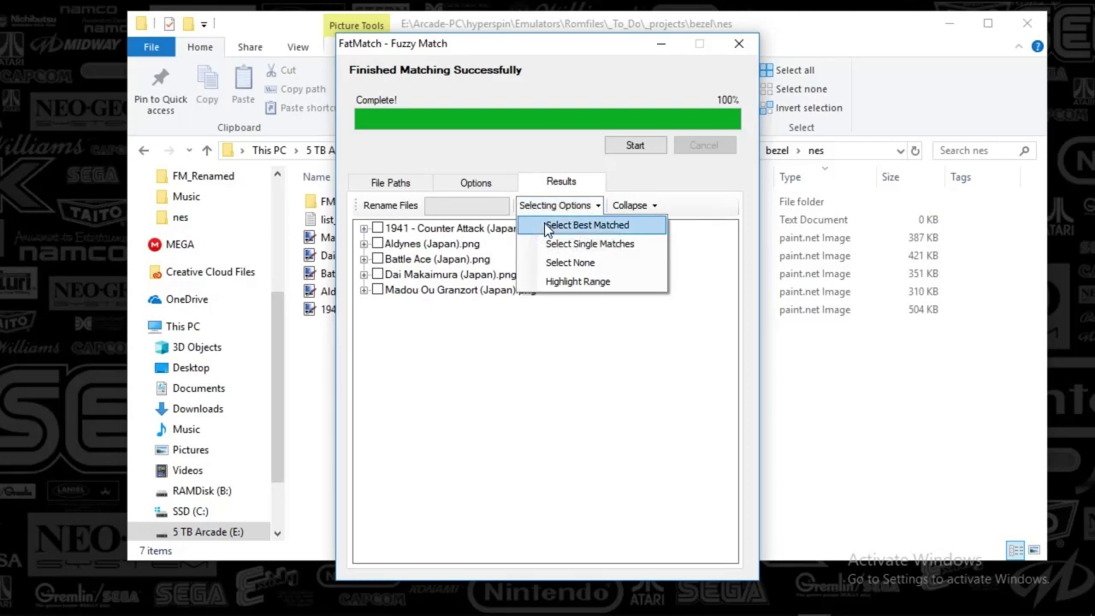
left_click(548, 226)
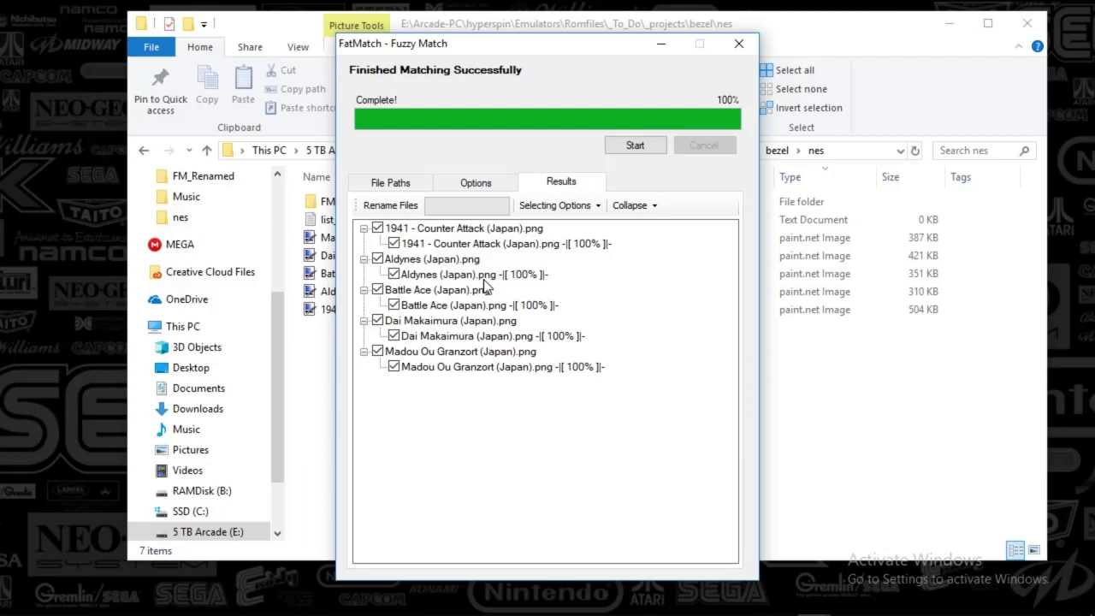
Rename the checked images, dismiss the finished notice and close FatMatch
left_click(382, 206)
left_click(572, 368)
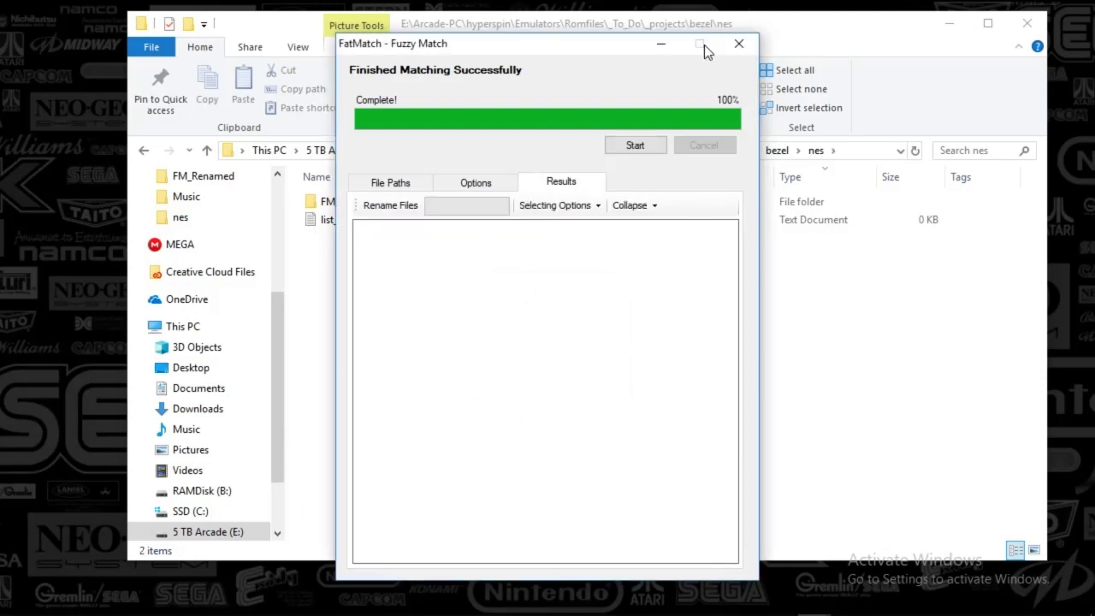
left_click(734, 50)
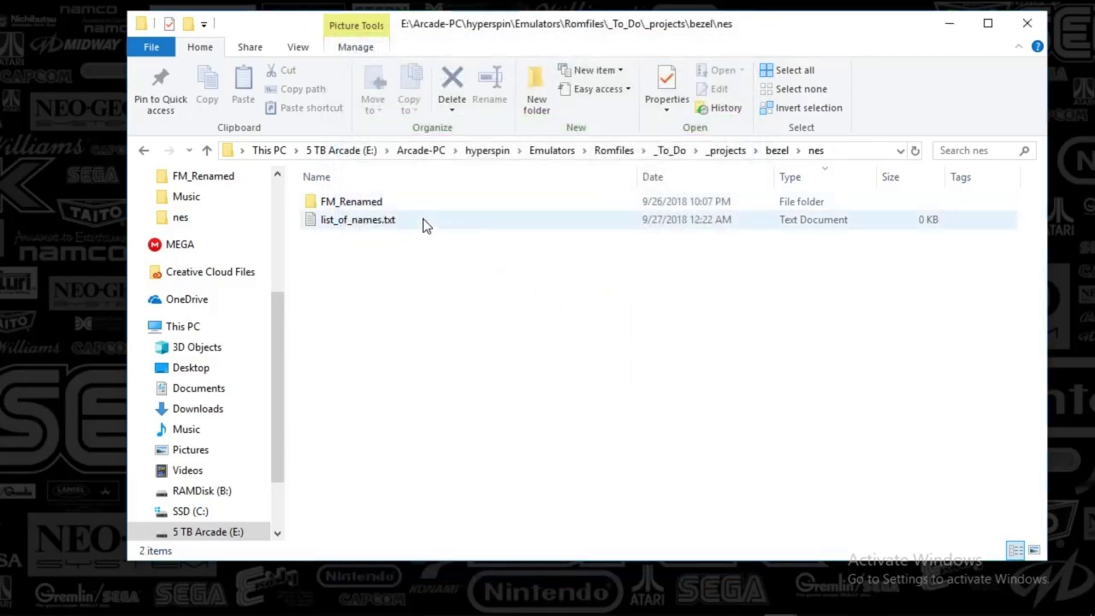
In FM_Renamed, use Files 2 Folder to move each of the five PNGs into its own subfolder
double_click(343, 207)
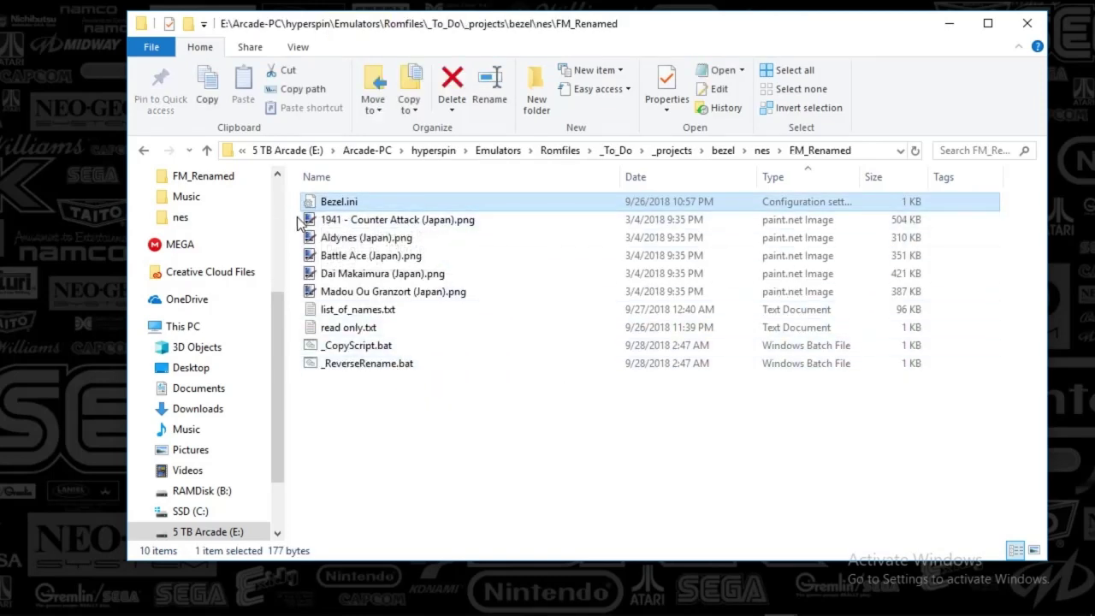
left_click_drag(298, 223, 373, 295)
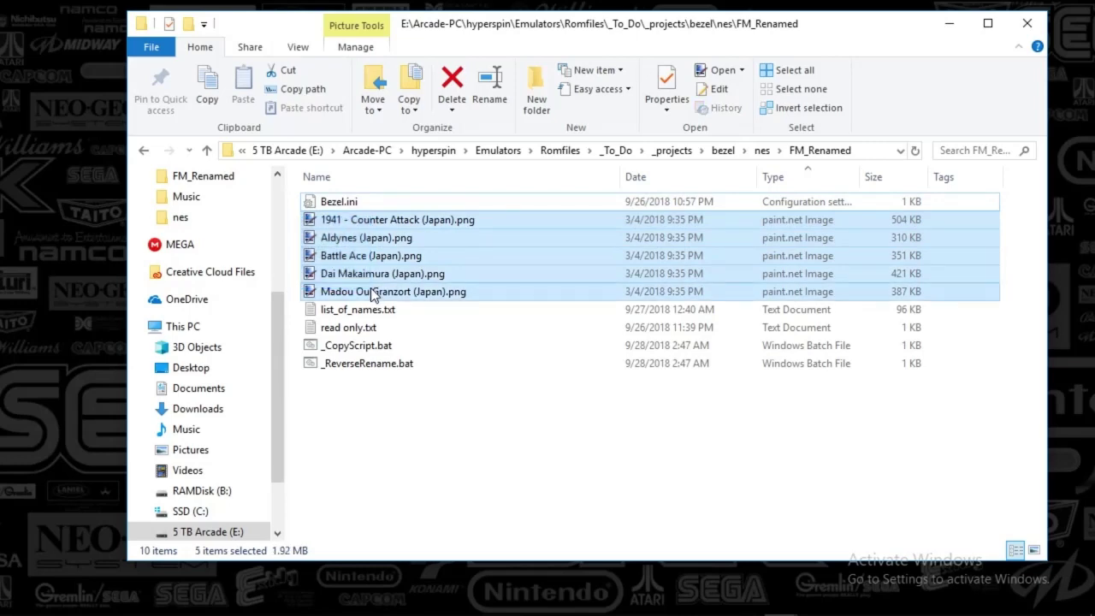
right_click(380, 296)
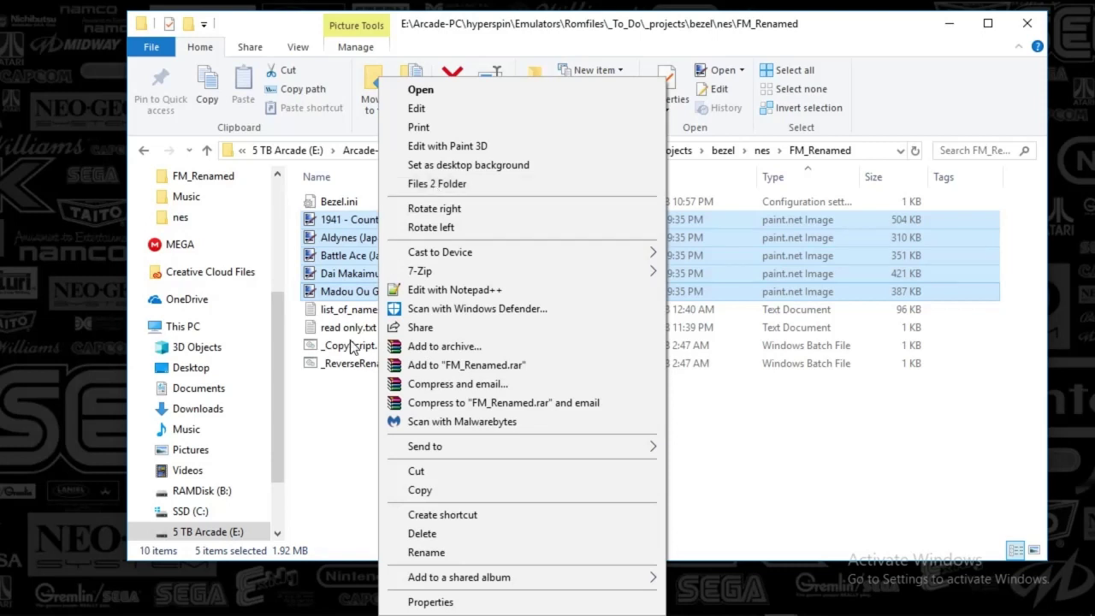
left_click(421, 186)
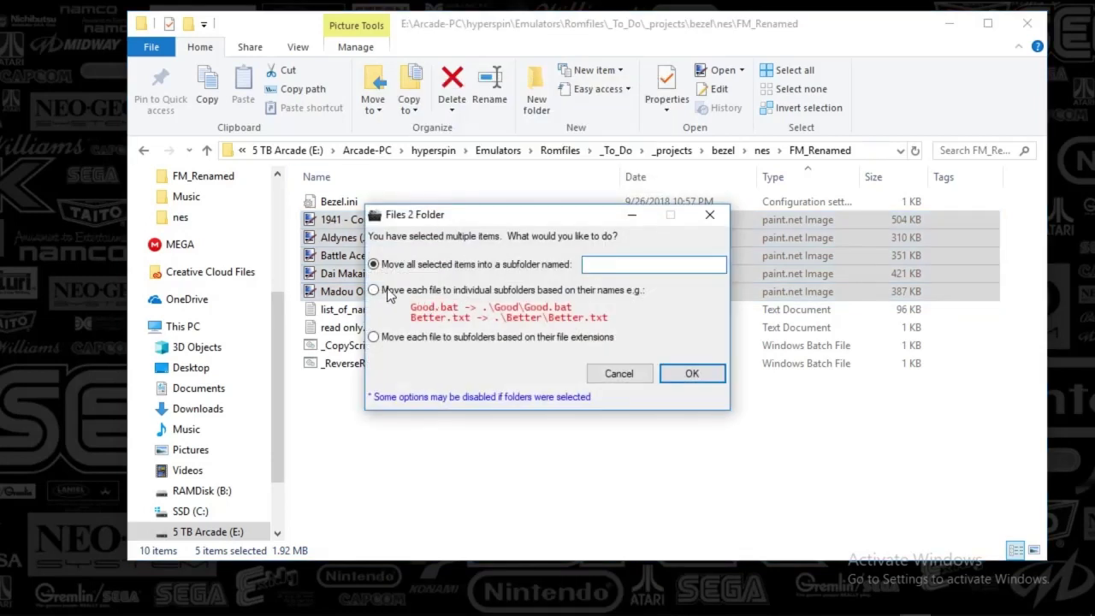
left_click(375, 291)
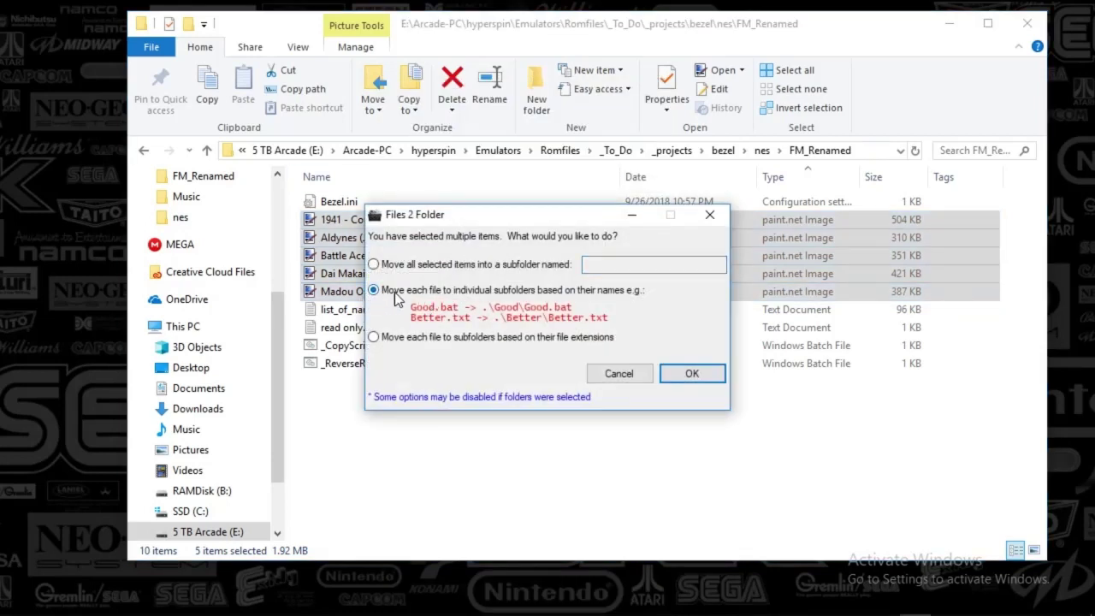
left_click(672, 372)
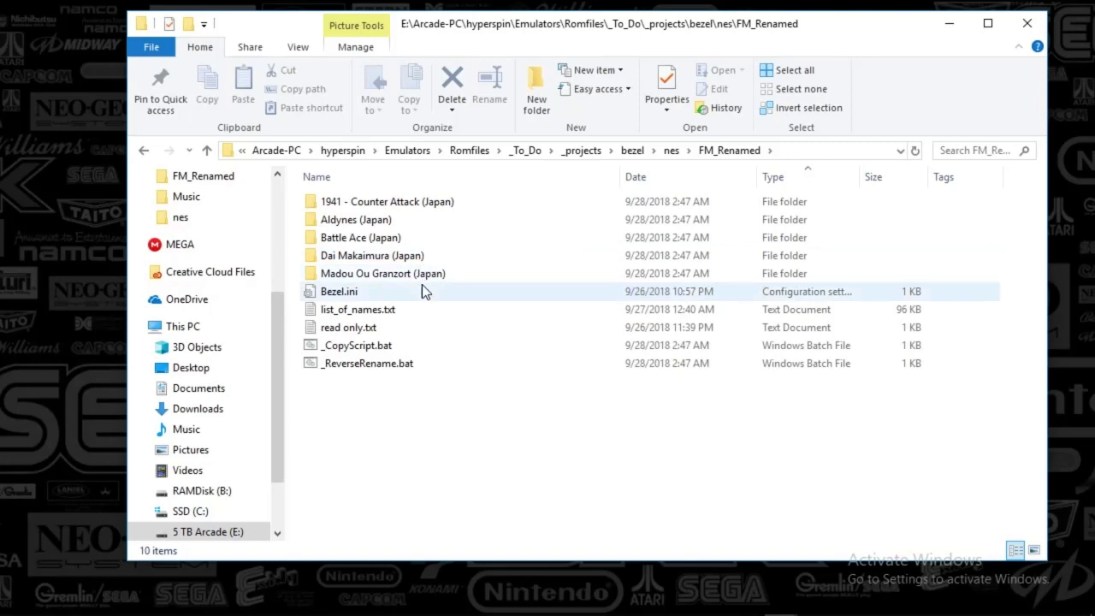
left_click(406, 274)
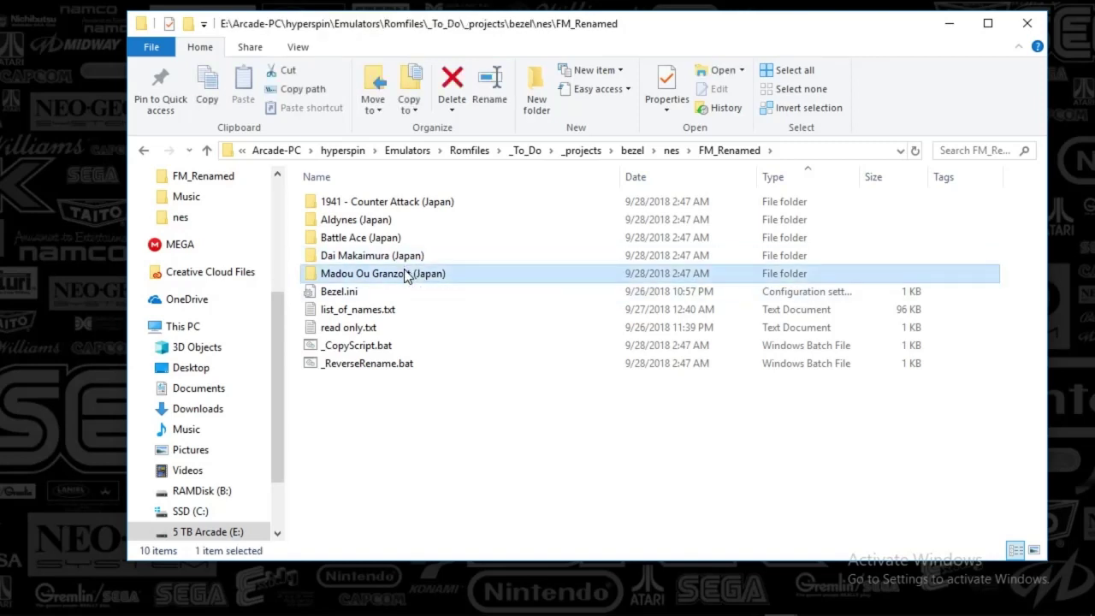
double_click(405, 274)
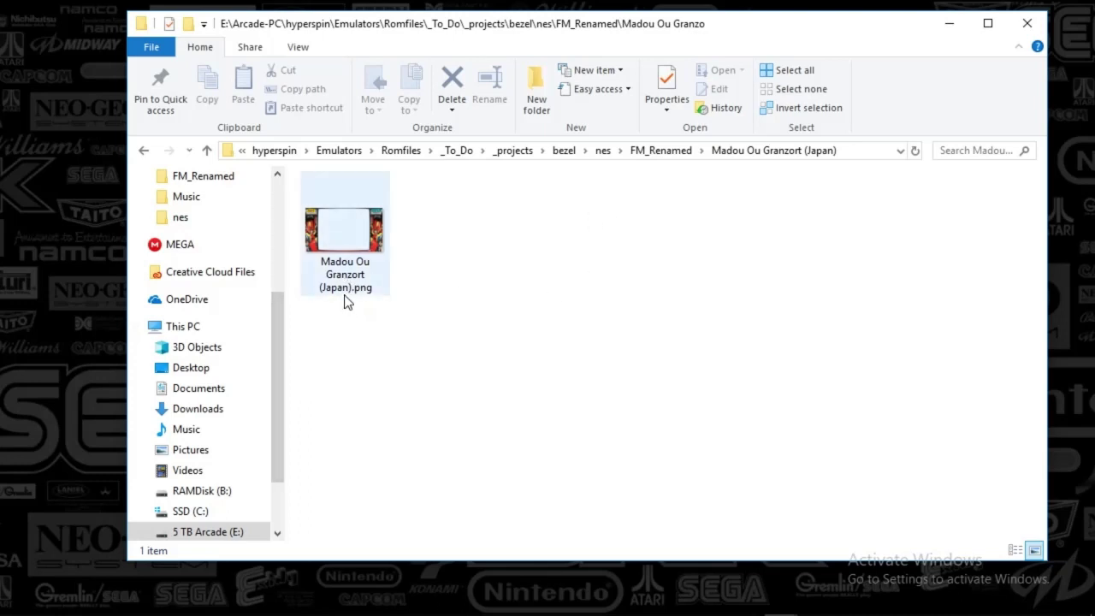
left_click(655, 151)
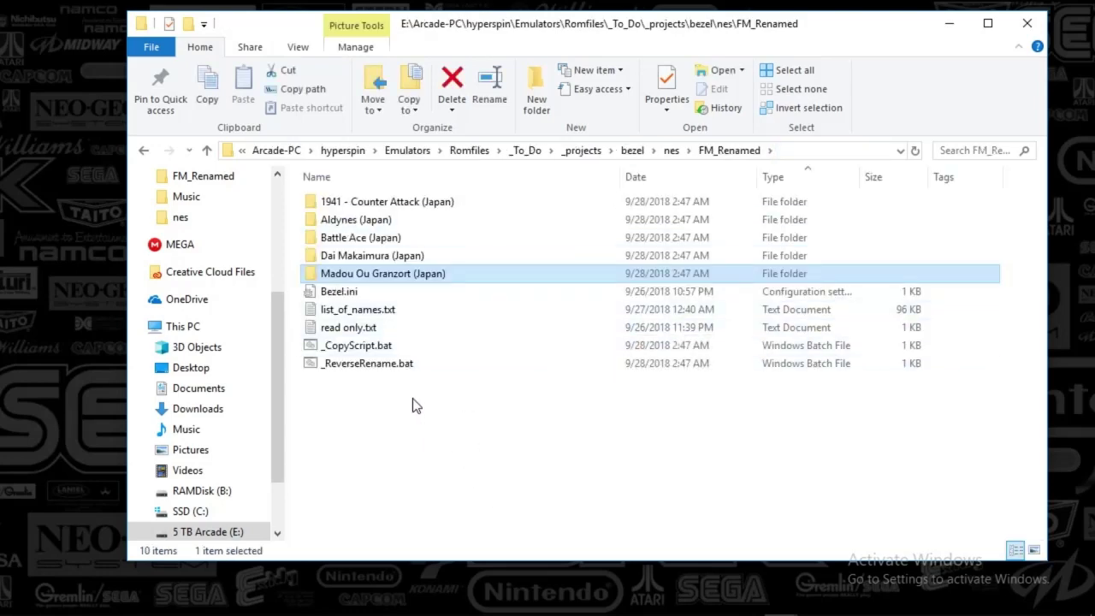
left_click(908, 608)
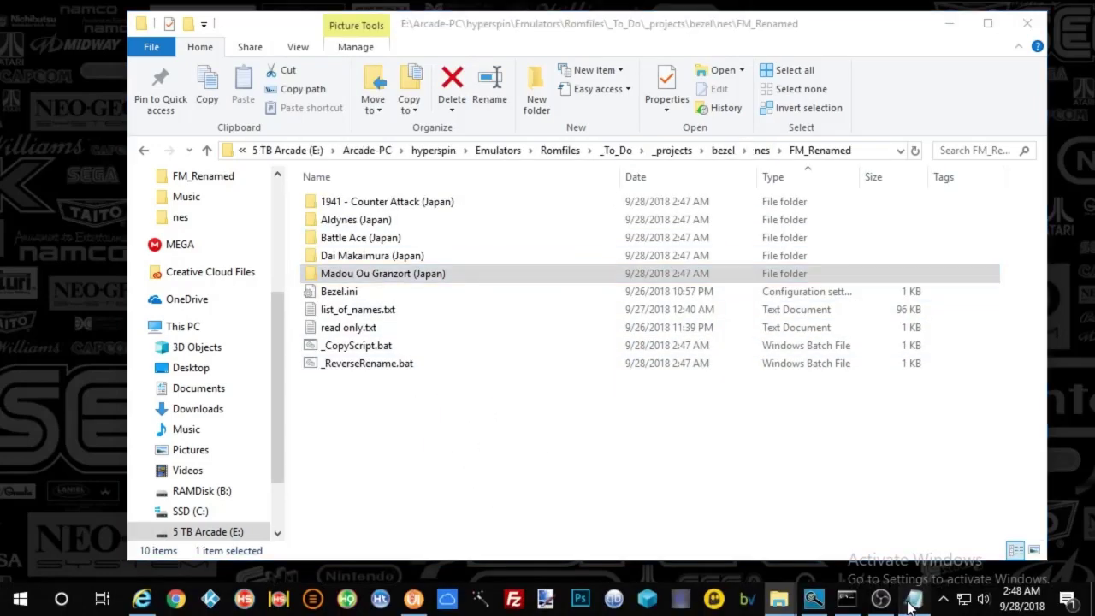
Select the for /r bezel.ini copy command, then open Madou Ou Granzort (Japan).png in paint.net
left_click_drag(315, 39, 149, 48)
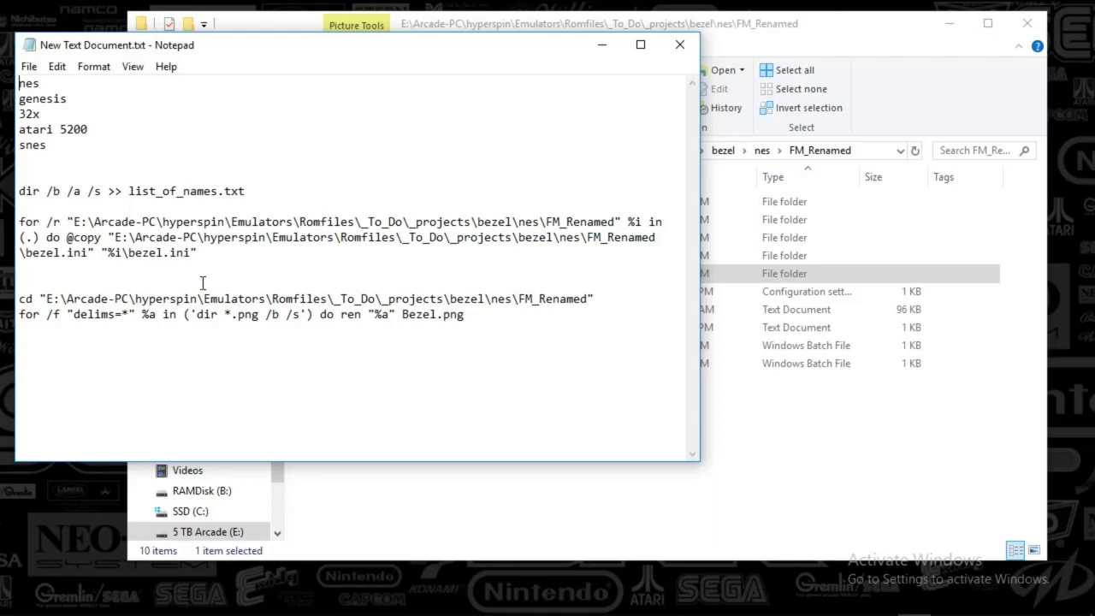
left_click_drag(205, 254, 38, 222)
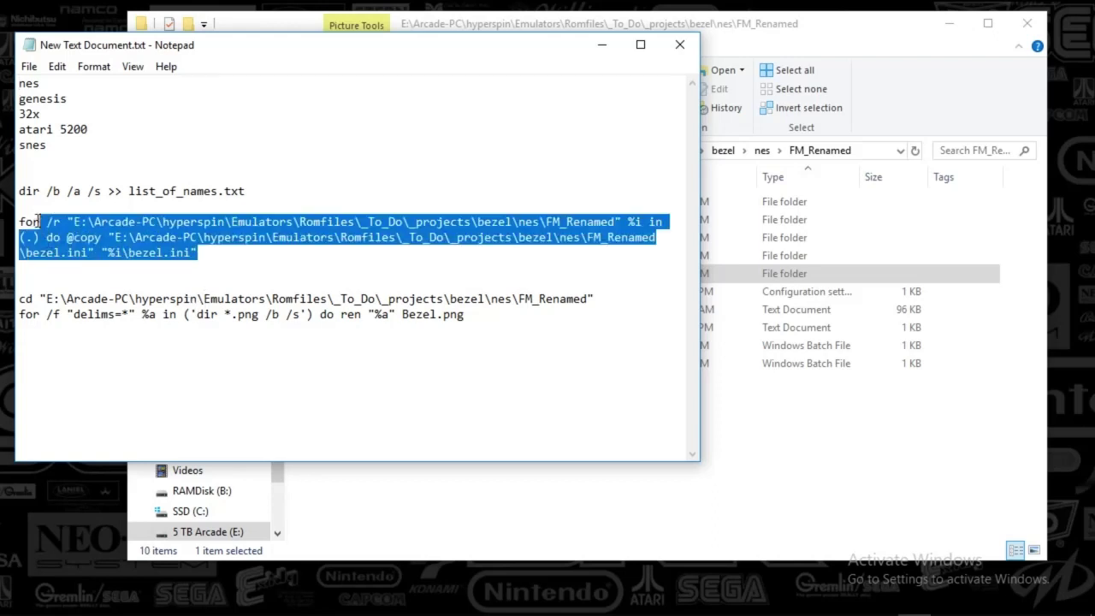
left_click(432, 500)
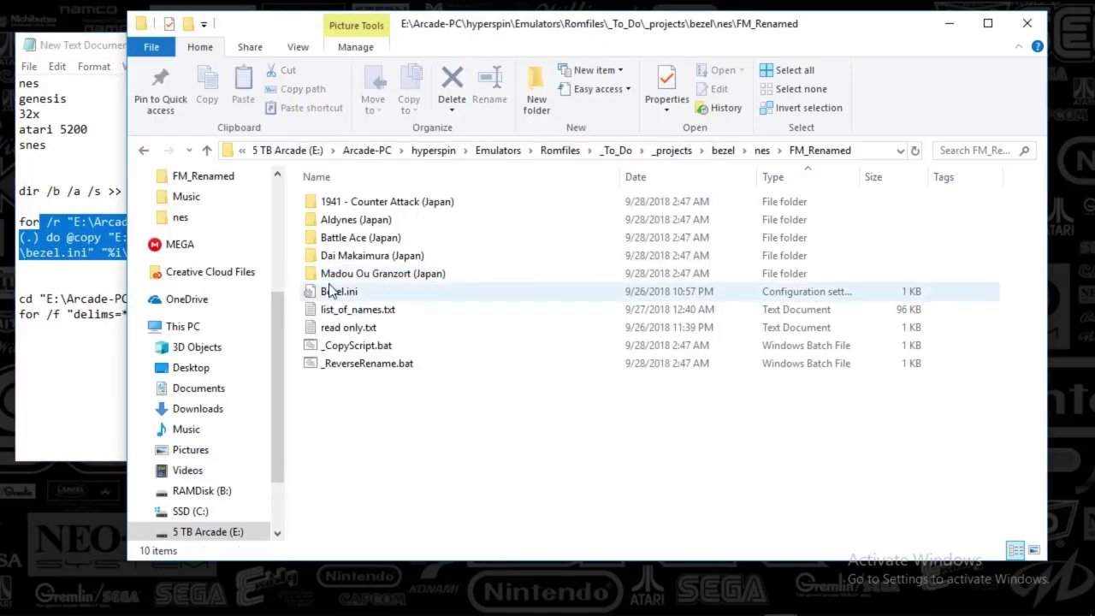
double_click(335, 263)
double_click(335, 255)
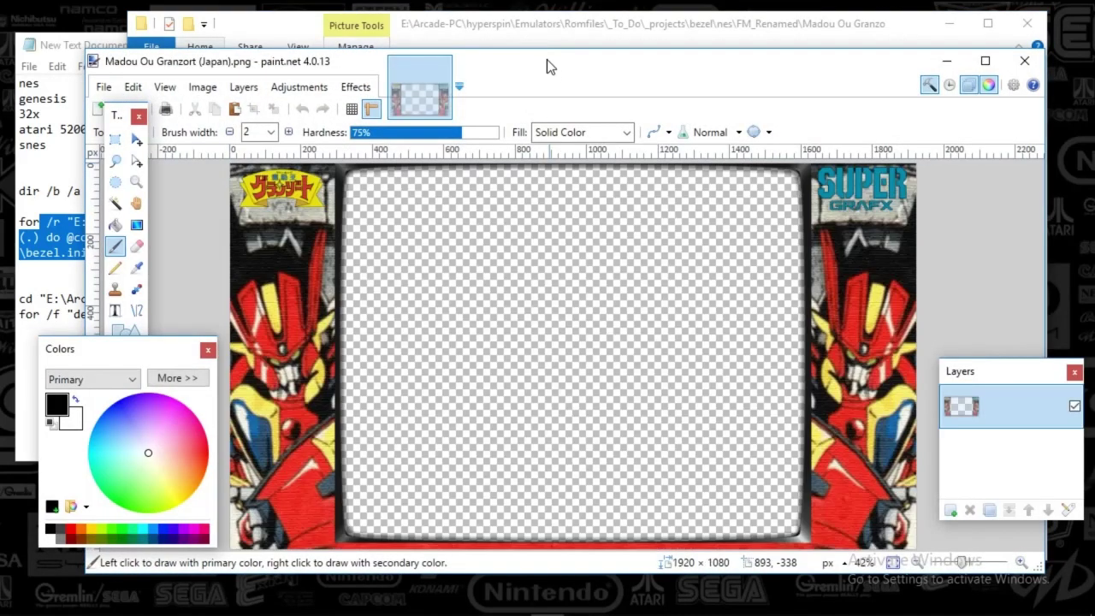
Open Bezel.ini from the FM_Renamed folder in Notepad
left_click_drag(547, 59, 539, 89)
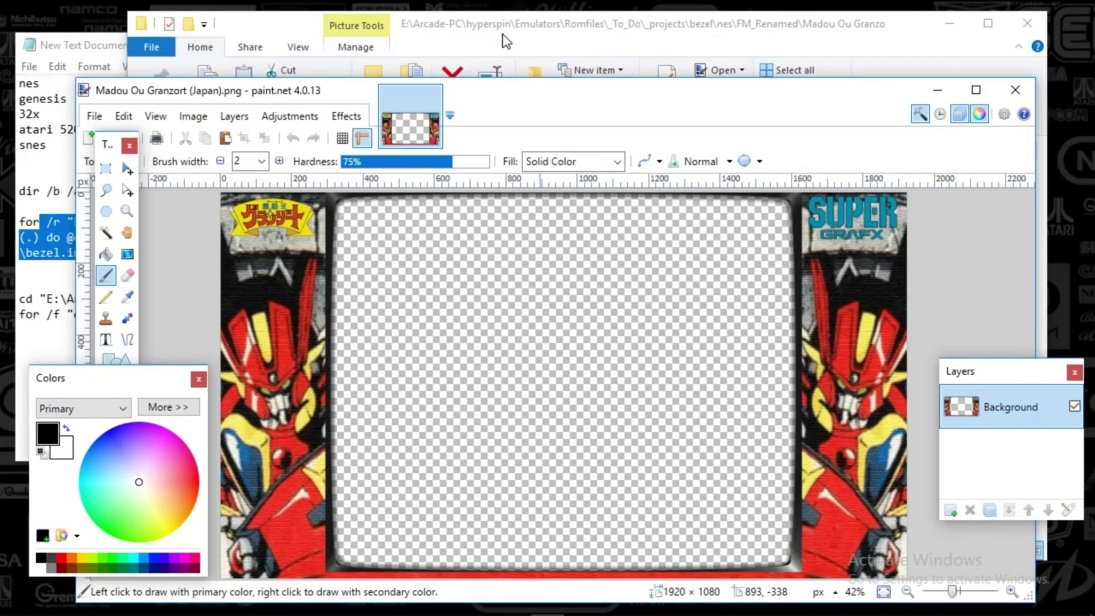
left_click(502, 34)
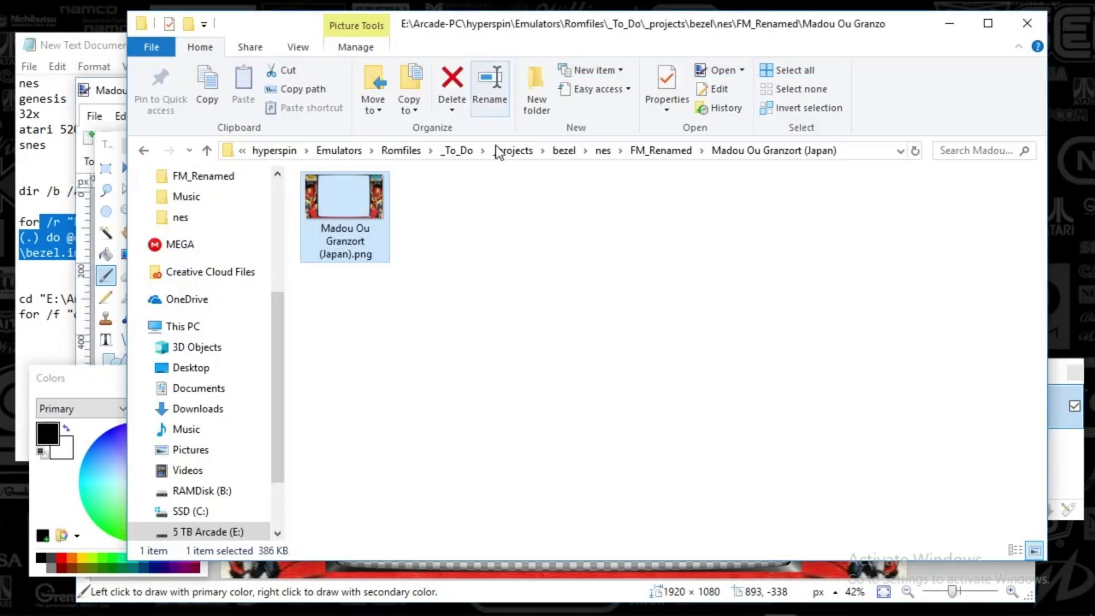
left_click(666, 151)
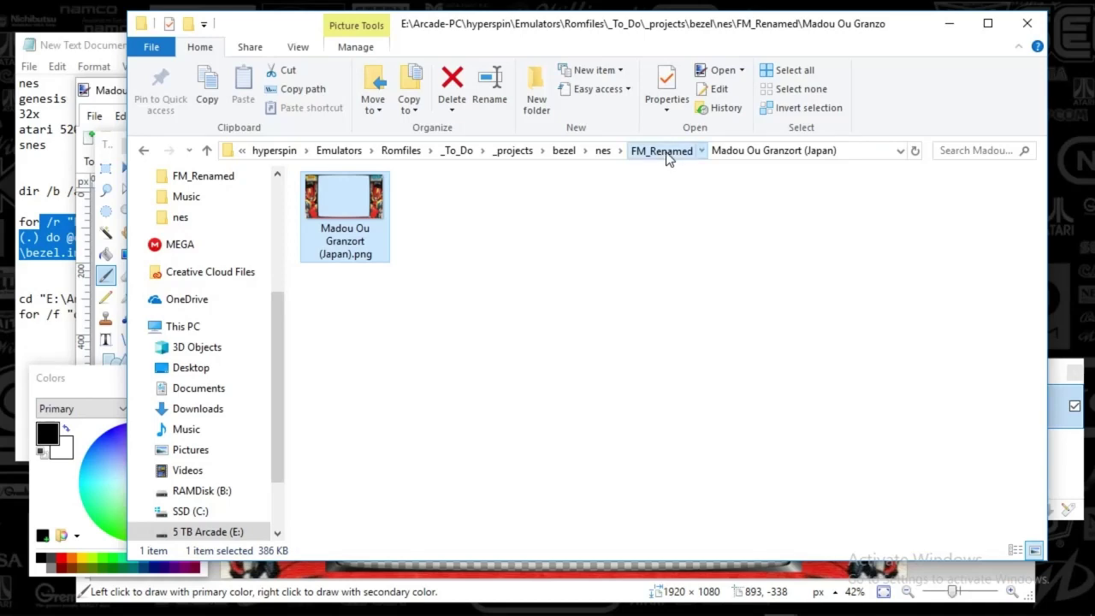
double_click(339, 292)
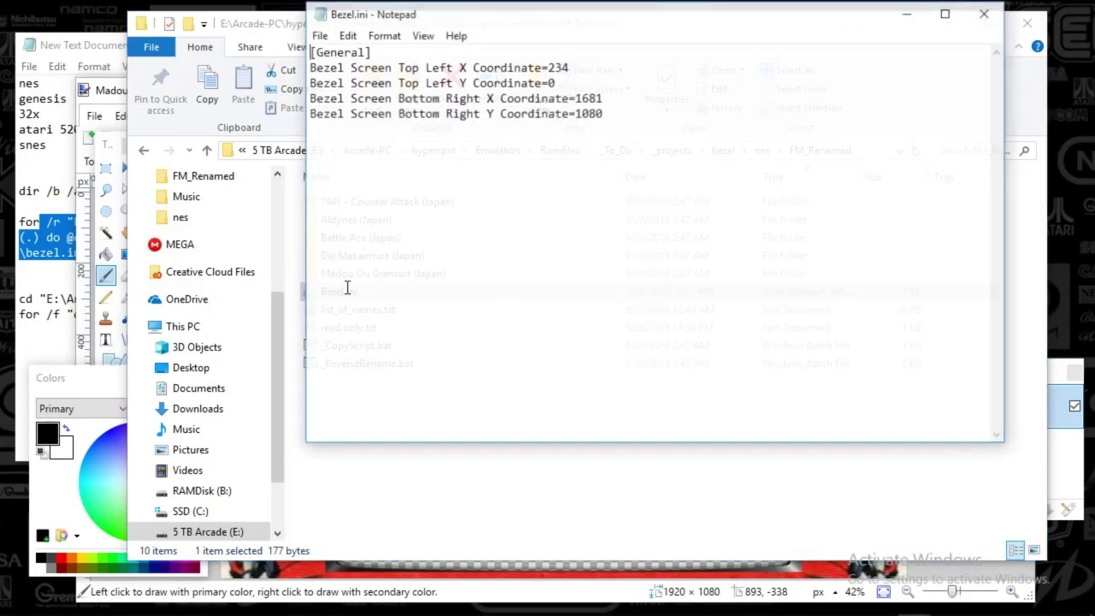
Place Bezel.ini at upper left and paint.net beside it so all coordinate lines show
left_click_drag(425, 17, 127, 18)
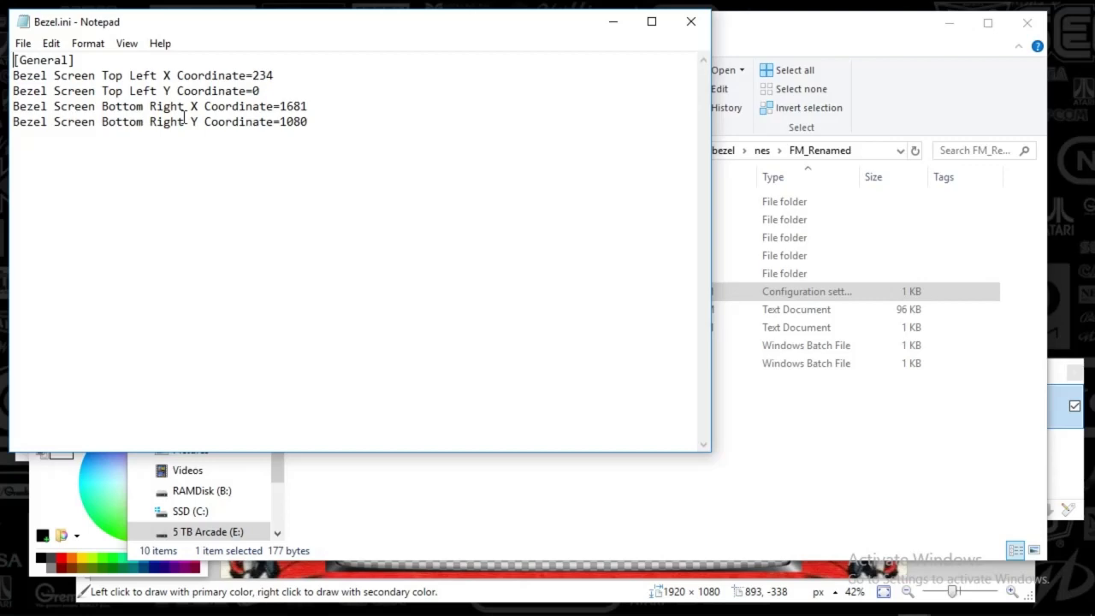
left_click(489, 599)
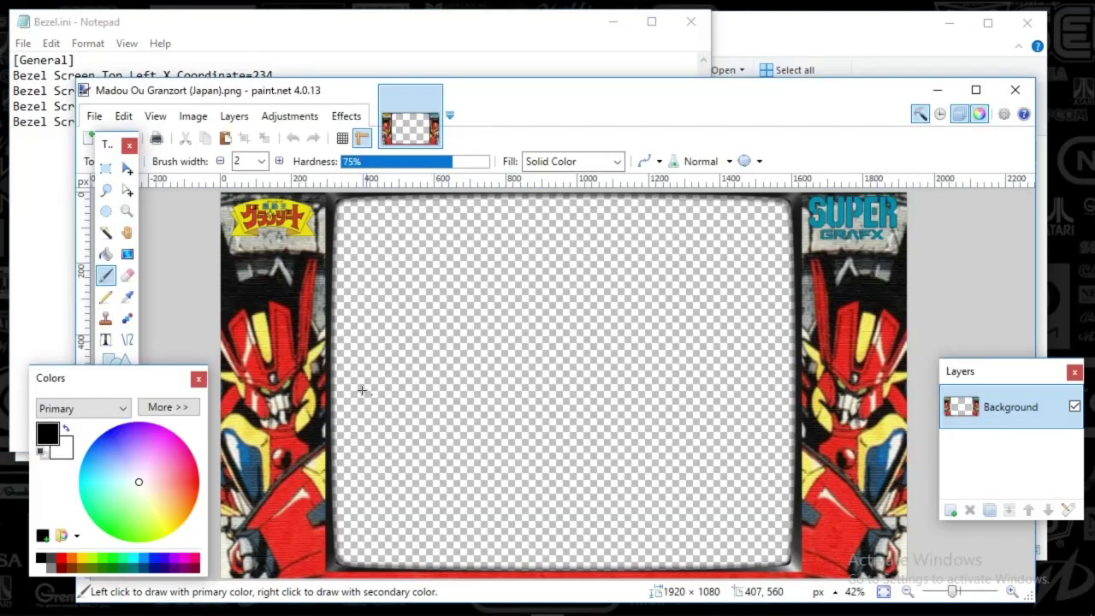
mouse_move(231, 99)
left_mouse_down()
mouse_move(374, 107)
mouse_move(359, 107)
left_mouse_up()
mouse_move(197, 88)
left_mouse_down()
mouse_move(316, 91)
mouse_move(340, 68)
mouse_move(346, 79)
left_mouse_up()
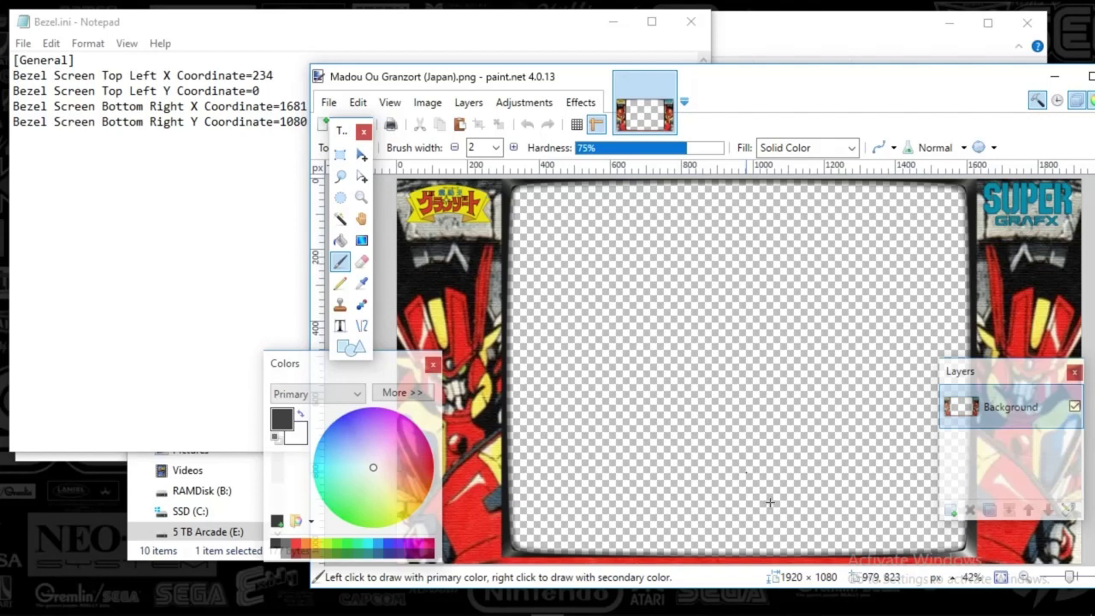
mouse_move(743, 89)
left_mouse_down()
mouse_move(705, 63)
mouse_move(687, 67)
left_mouse_up()
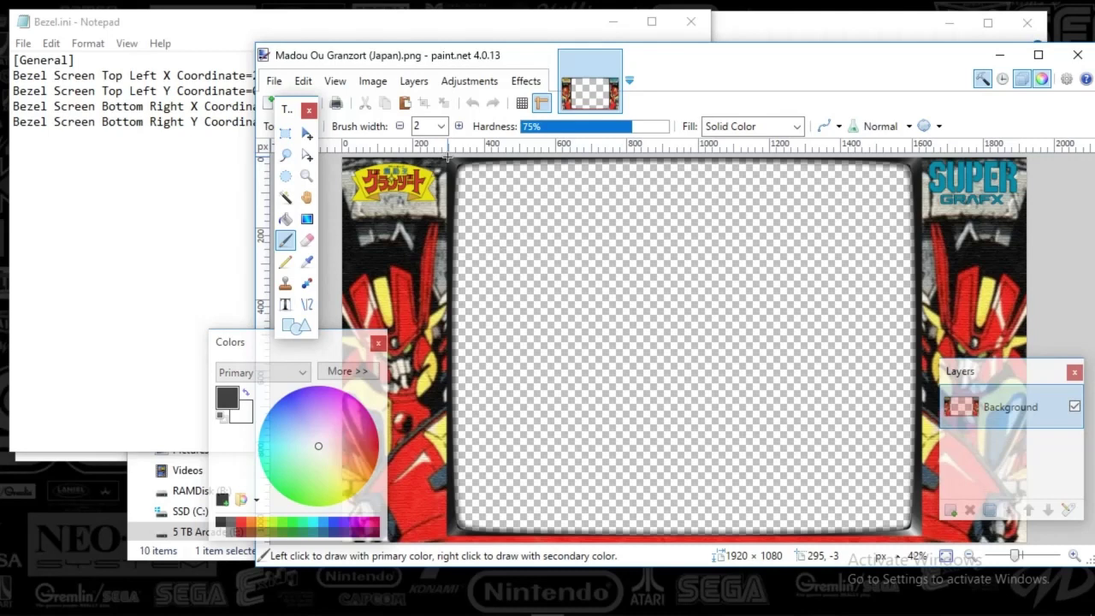
left_click(183, 159)
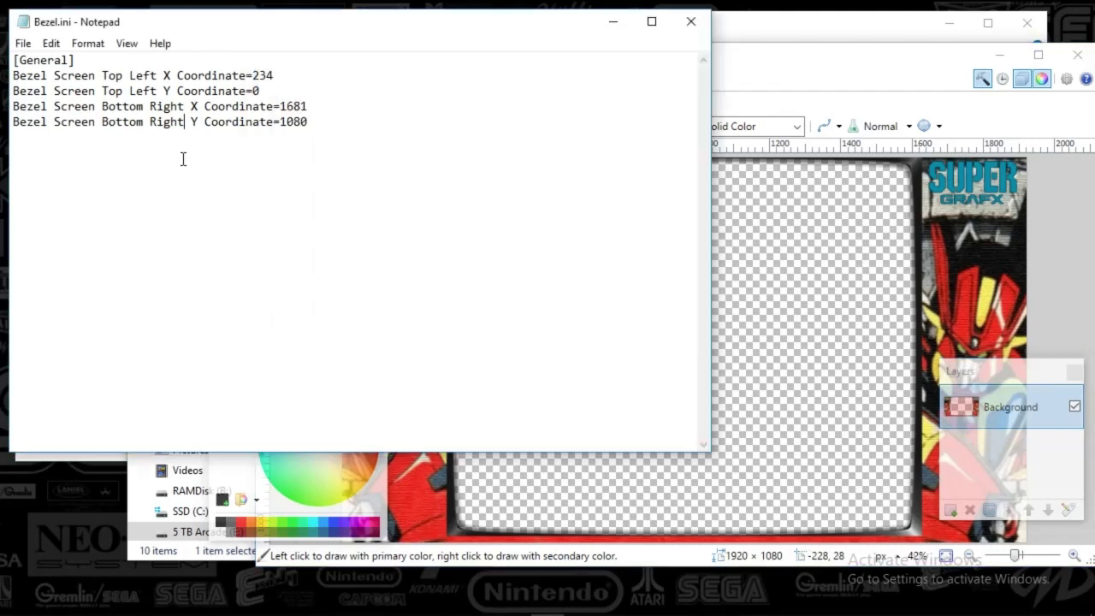
left_click(259, 91)
left_click(802, 65)
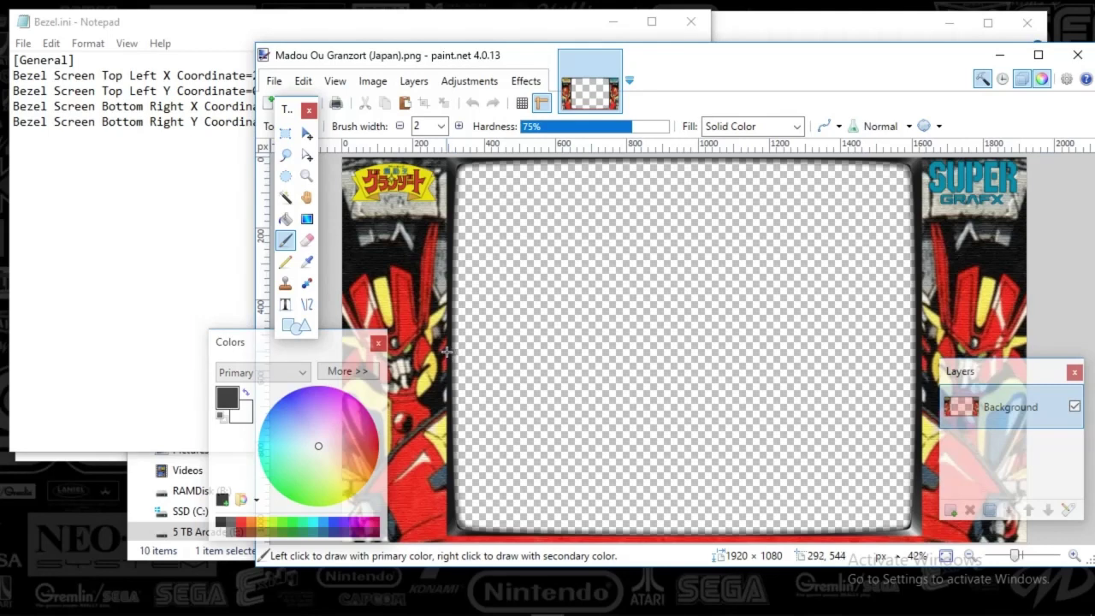
left_click(175, 197)
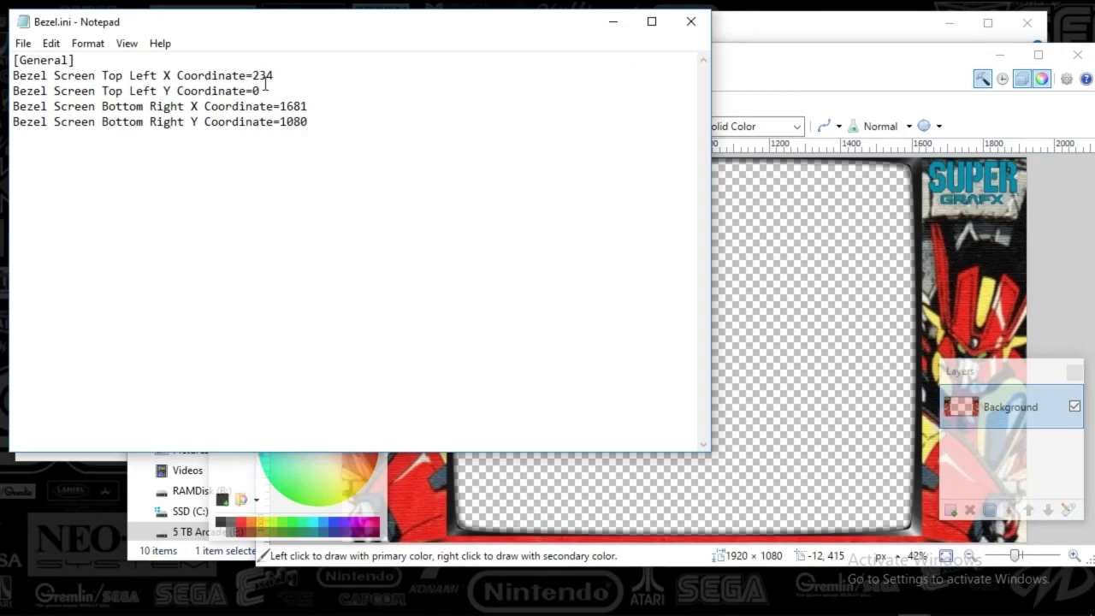
left_click(715, 64)
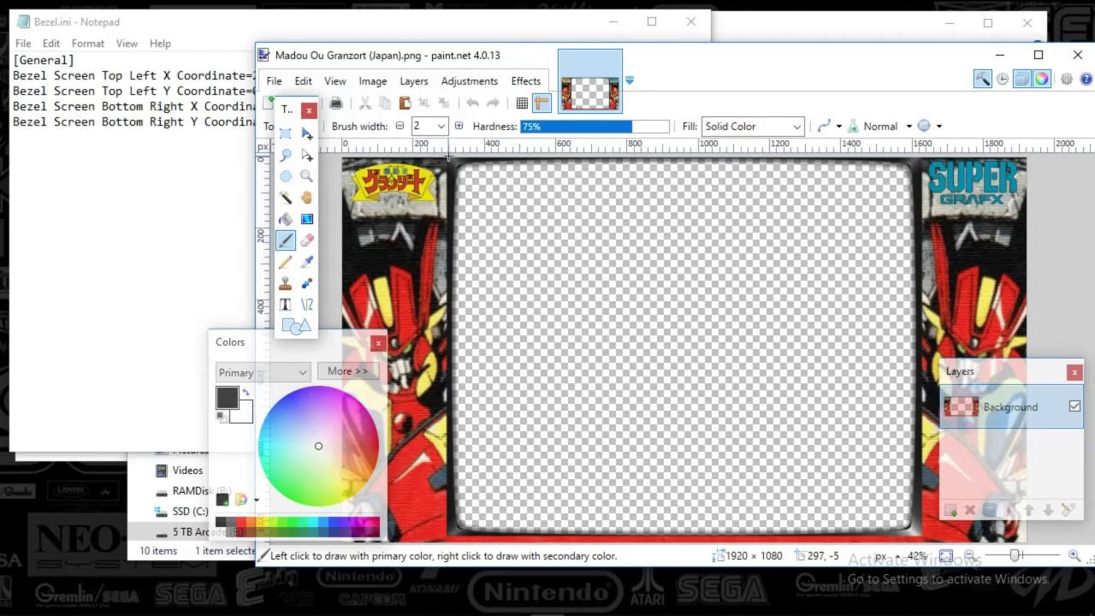
Set Top Left X to 295, then check the screen opening's bottom-right corner on the image
left_click(240, 142)
mouse_move(276, 77)
left_mouse_down()
mouse_move(265, 91)
mouse_move(262, 79)
left_mouse_up()
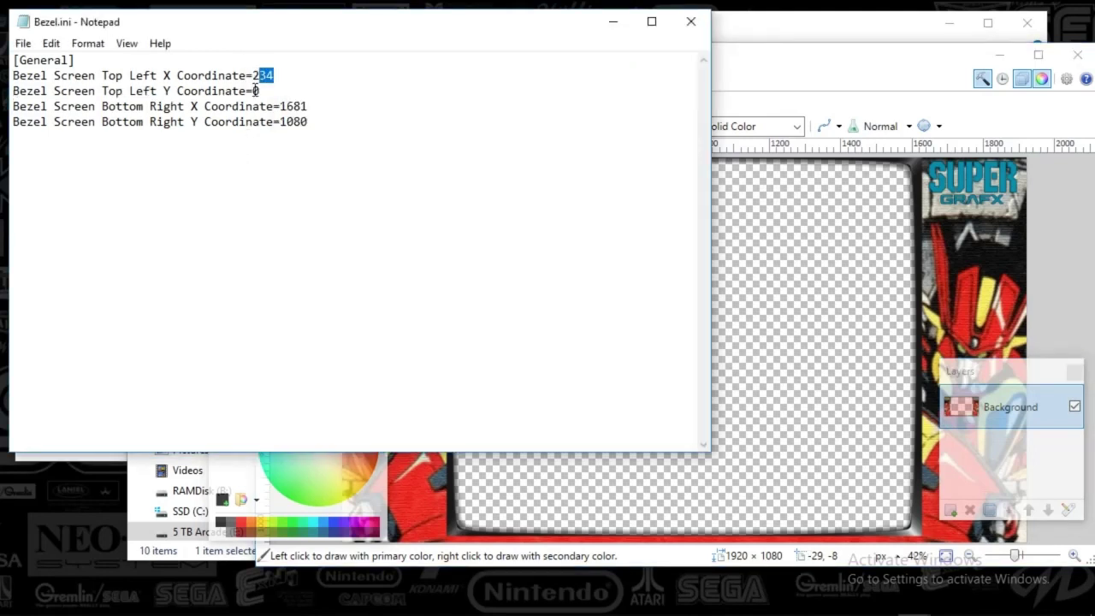
type("95")
left_click(744, 85)
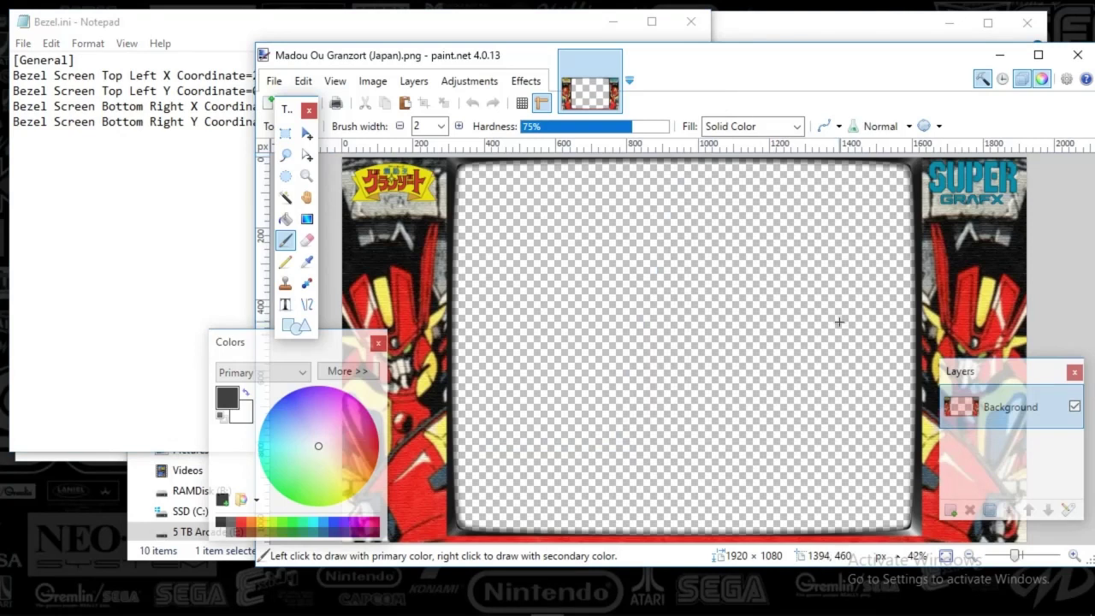
left_click(918, 533)
Set Bottom Right X to 1622 and Bottom Right Y to 1058 in Bezel.ini
left_click(176, 244)
left_click_drag(310, 107, 289, 107)
type("061")
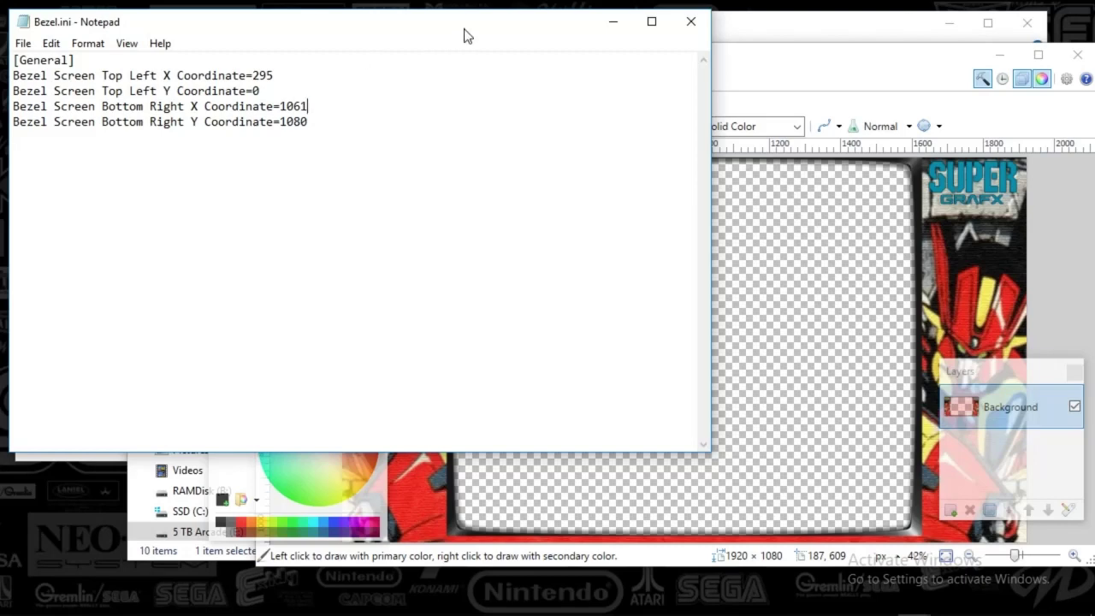
key("BackSpace")
type("0")
key("BackSpace")
type("1")
key("shift+Left")
type("0")
key("shift+Left")
left_click(312, 106)
left_click_drag(309, 123, 297, 126)
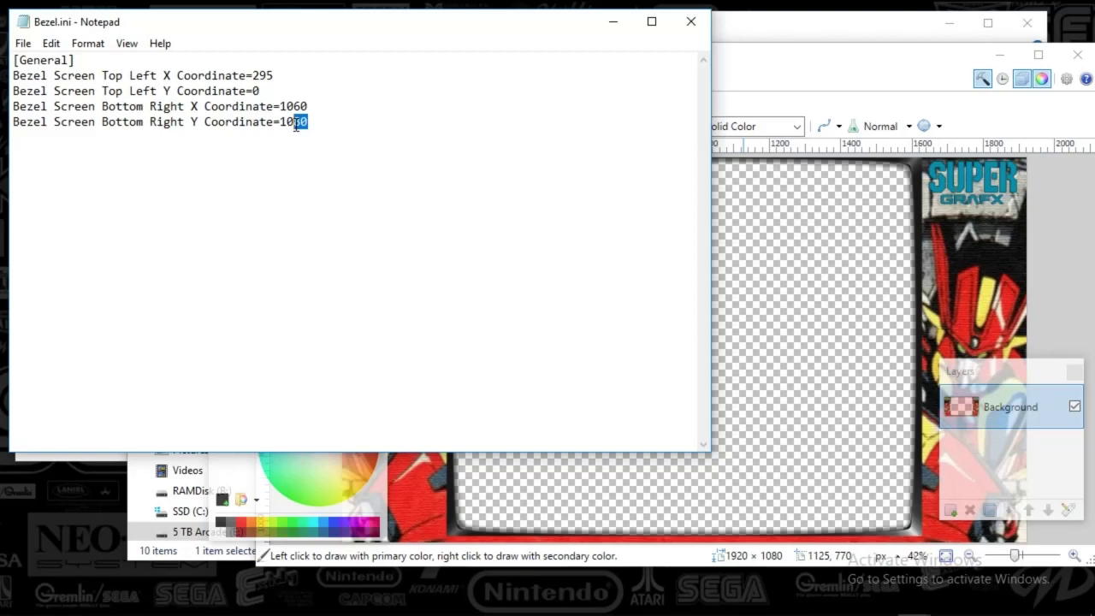
type("58")
left_click_drag(308, 107, 289, 107)
type("622")
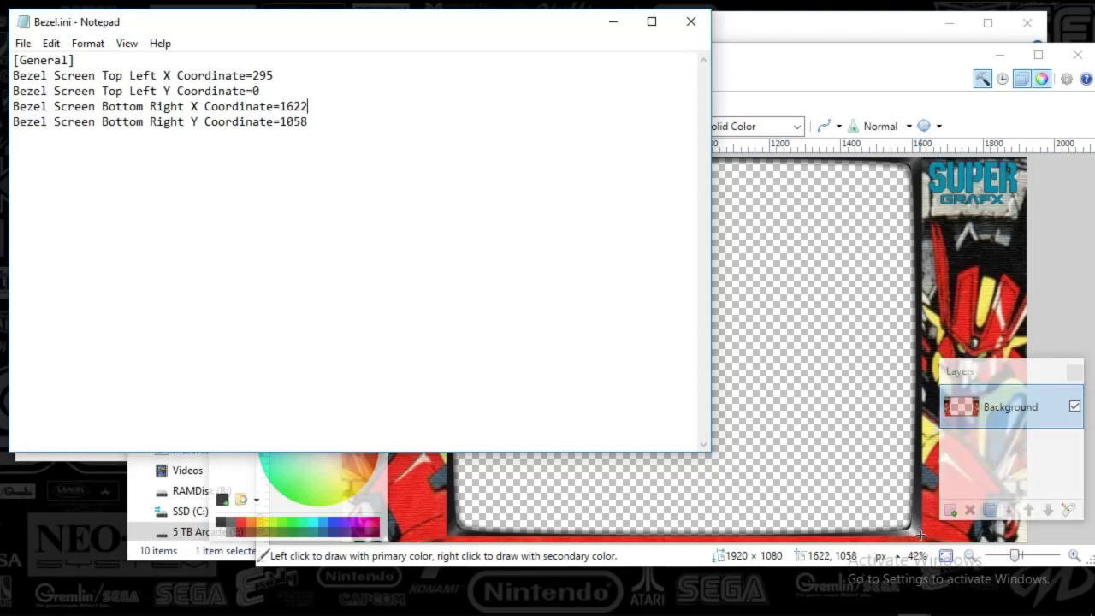
Save Bezel.ini with the new coordinates and close it
left_click(753, 81)
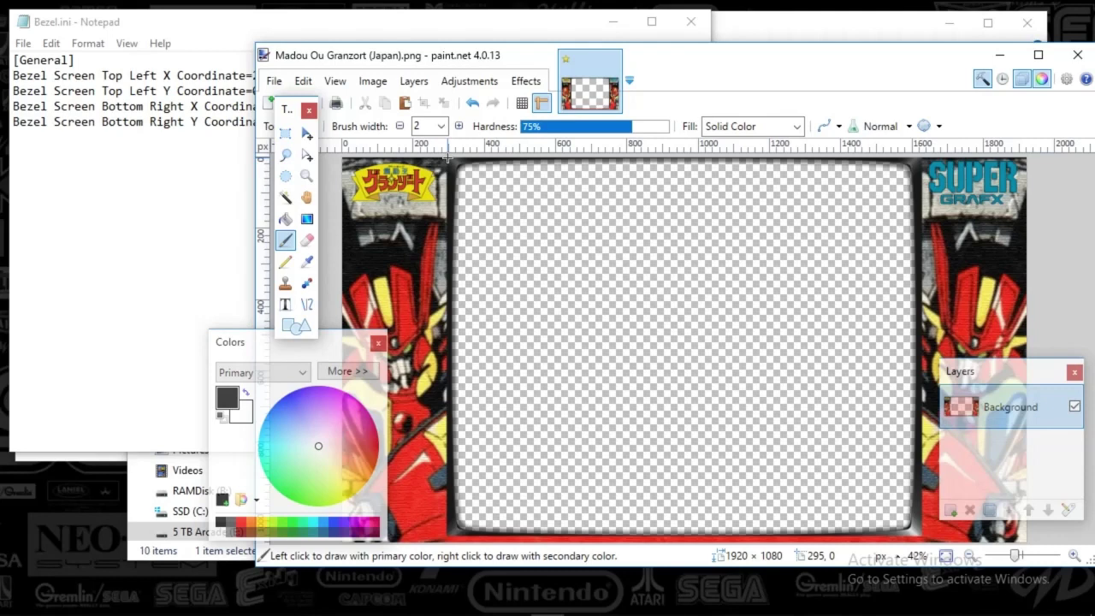
left_click(183, 173)
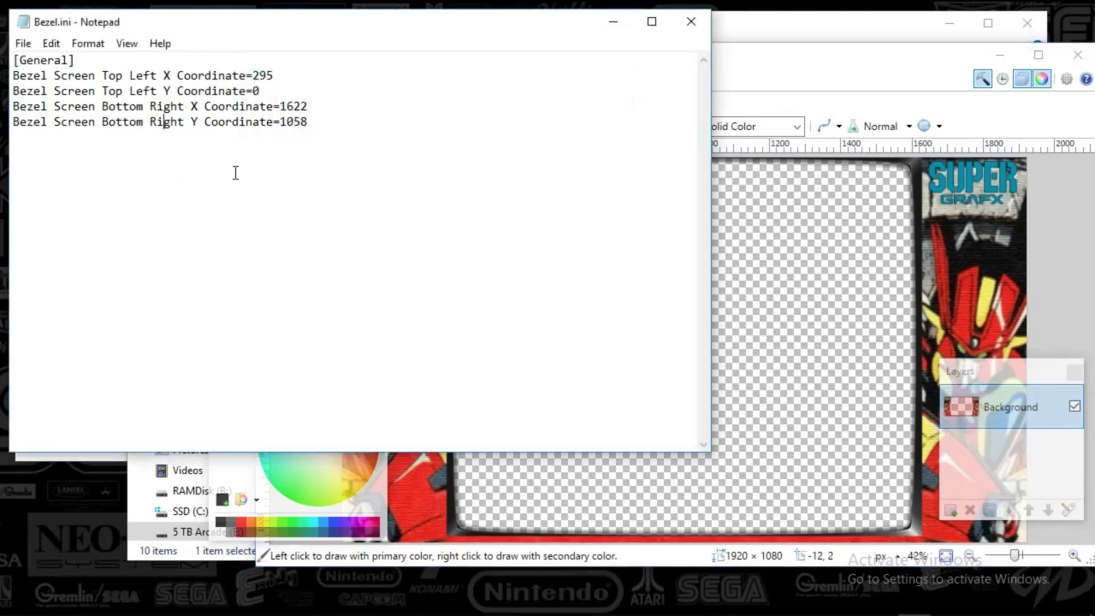
left_click(22, 43)
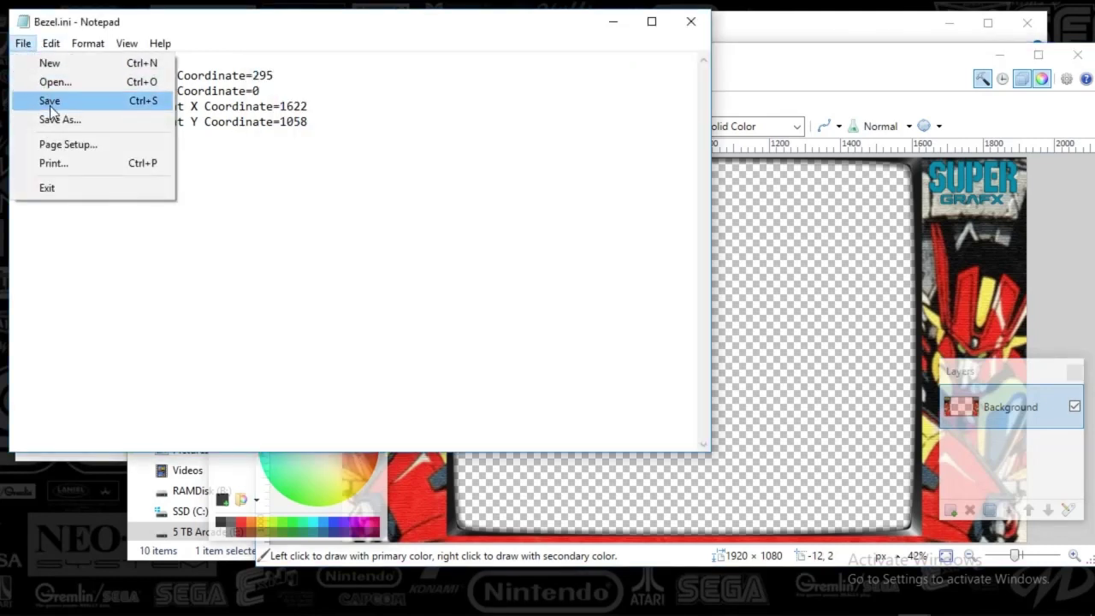
left_click(50, 103)
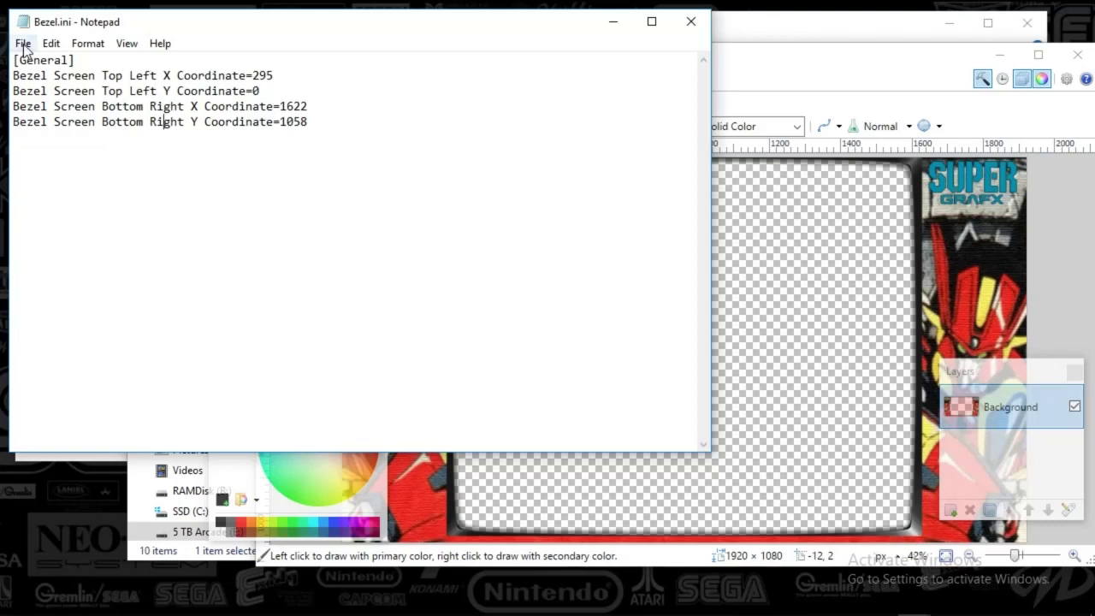
left_click(692, 21)
left_click_drag(684, 61, 675, 100)
Copy the for /r bezel.ini copy command from the Notepad notes
left_click(612, 26)
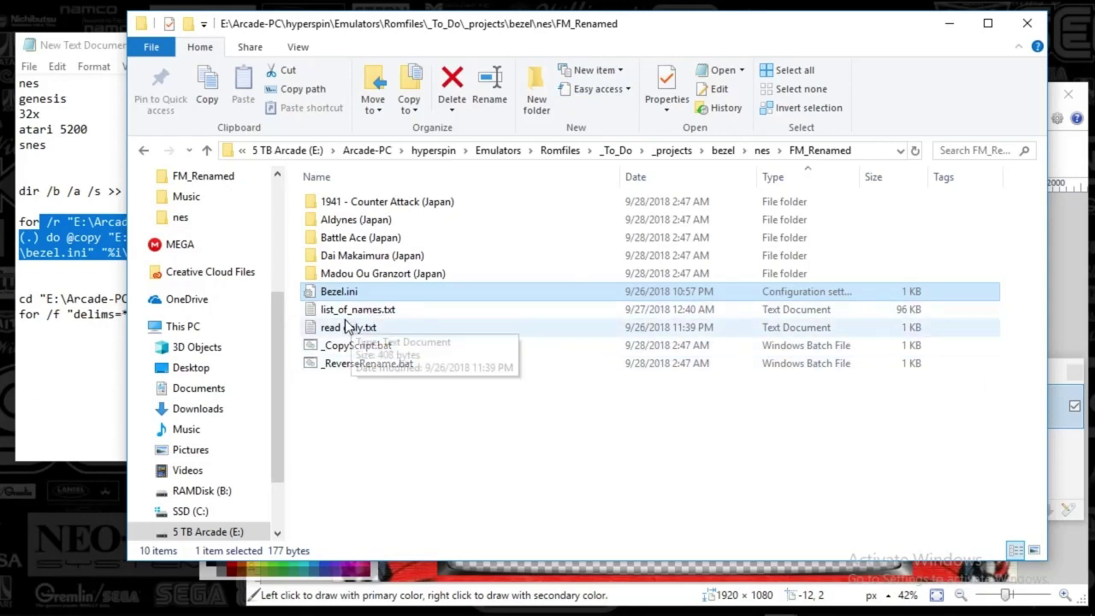
left_click(82, 299)
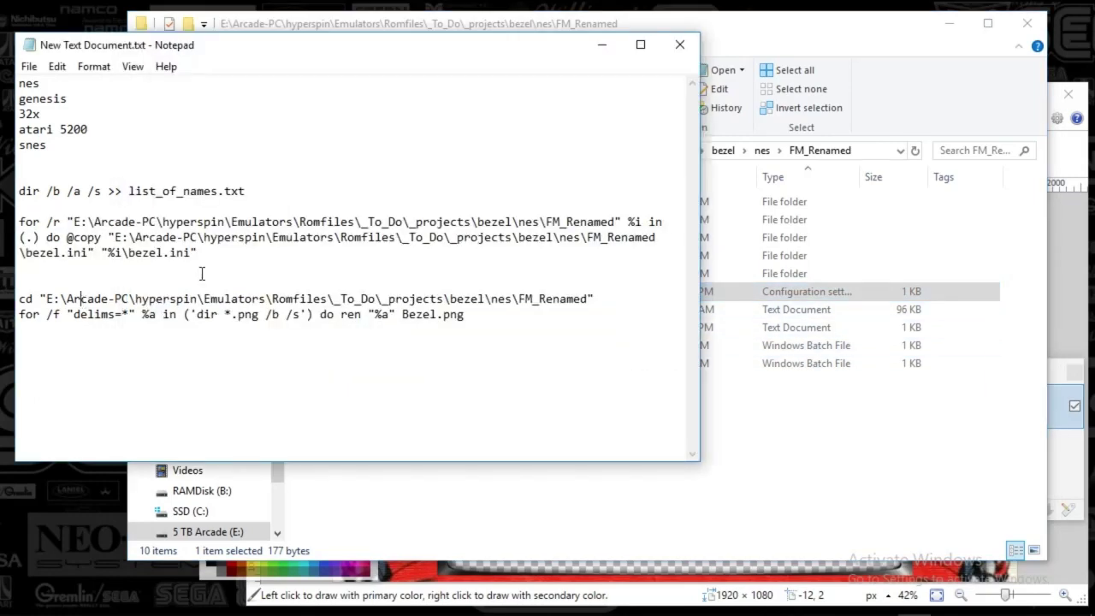
left_click(225, 259)
left_click_drag(225, 259, 19, 220)
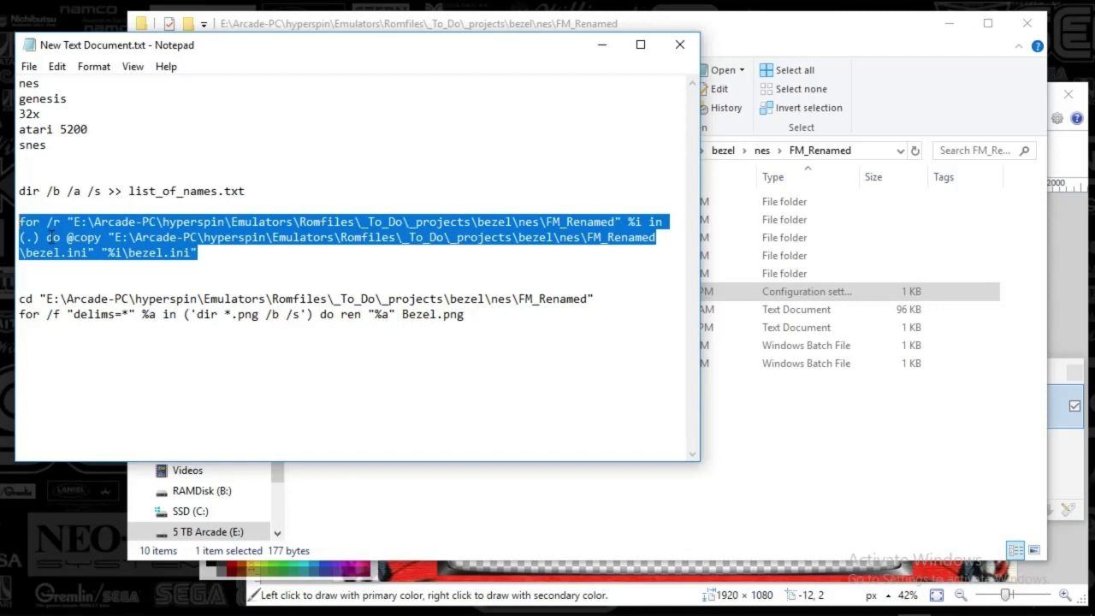
right_click(51, 243)
left_click(89, 292)
Paste the copy command into Command Prompt and run it in FM_Renamed
left_click(845, 597)
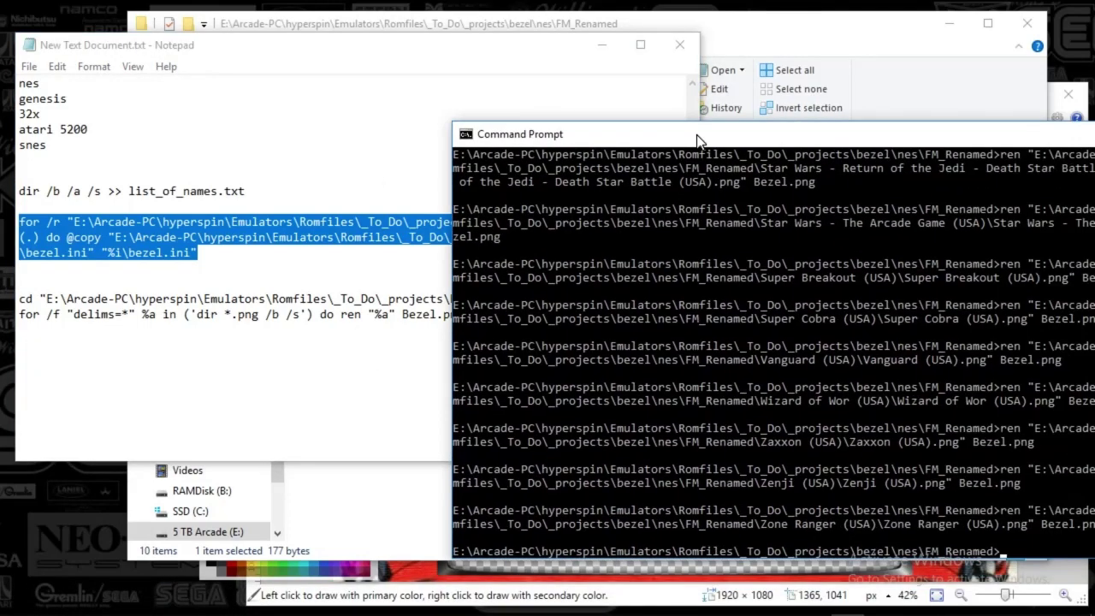
left_click_drag(696, 135, 385, 103)
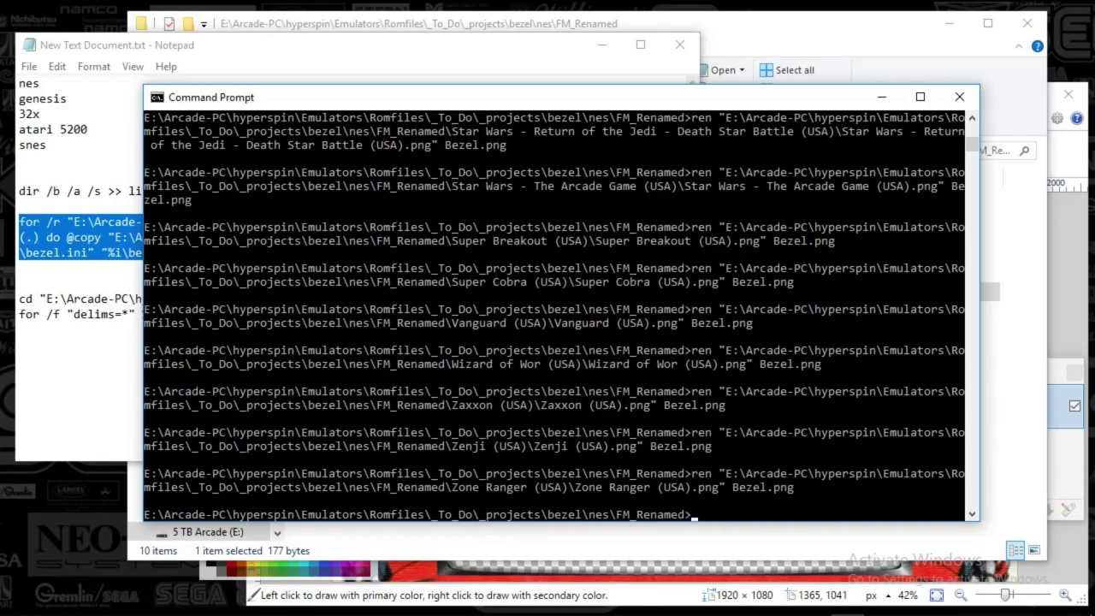
left_click(61, 600)
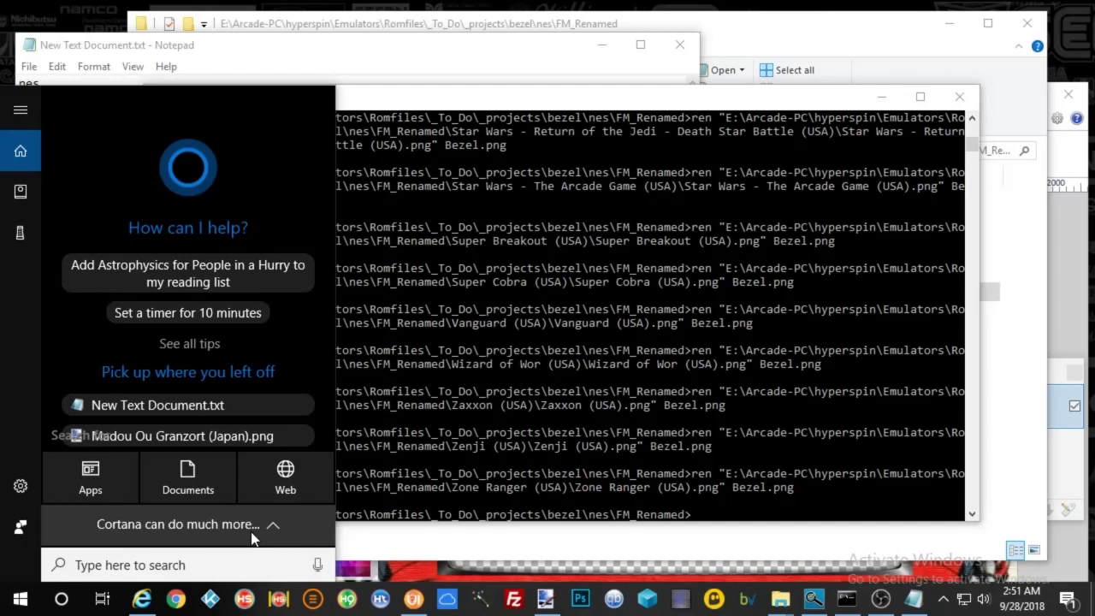
left_click(595, 437)
left_click_drag(972, 147, 974, 127)
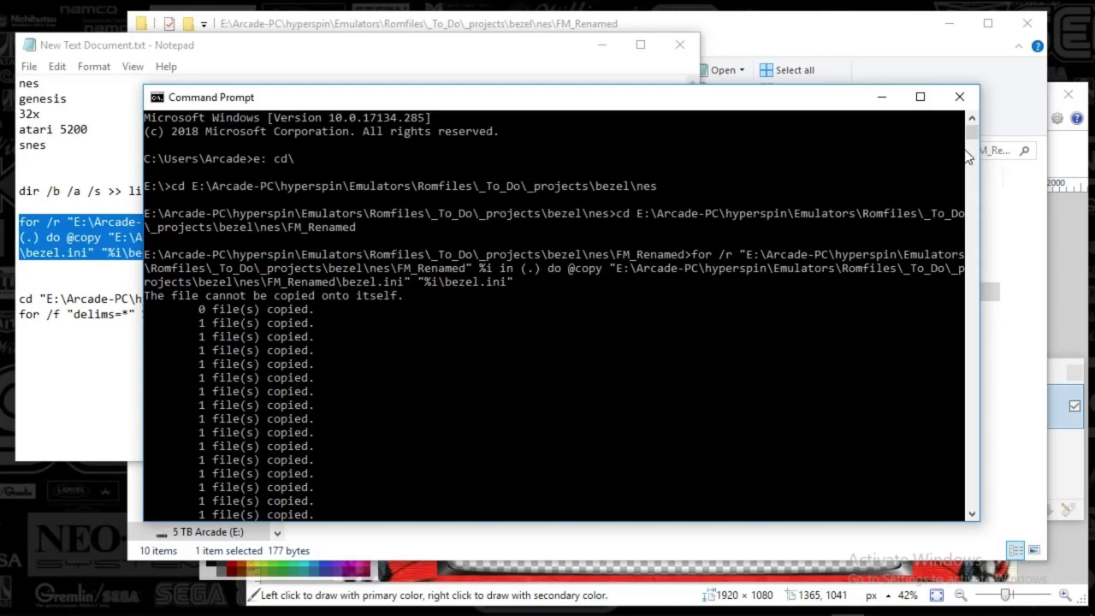
left_click_drag(968, 156, 953, 355)
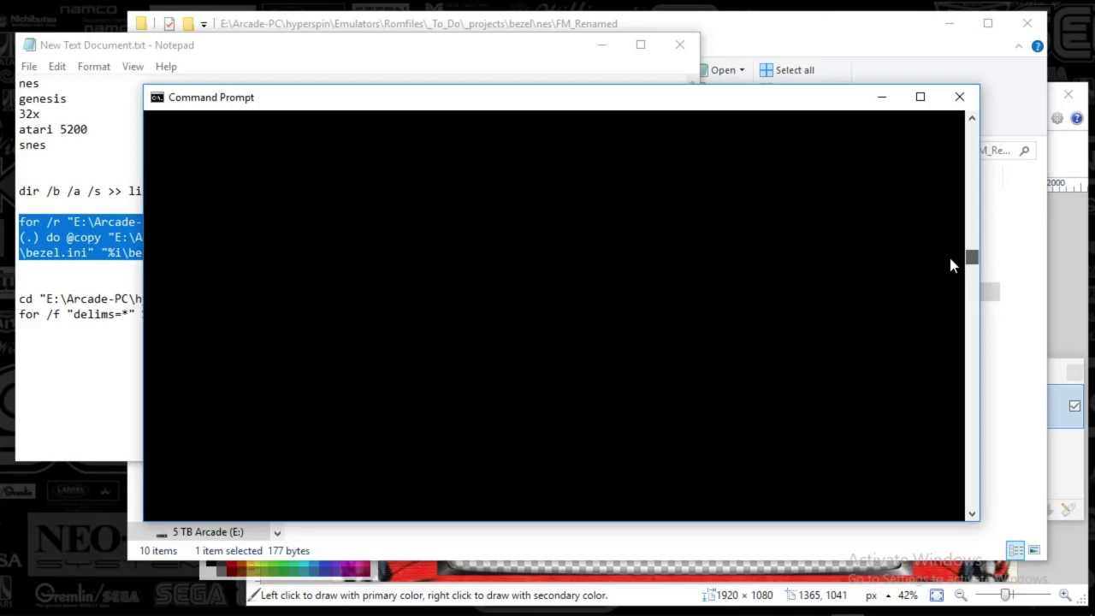
mouse_move(972, 167)
left_mouse_down()
mouse_move(971, 197)
mouse_move(967, 151)
left_mouse_up()
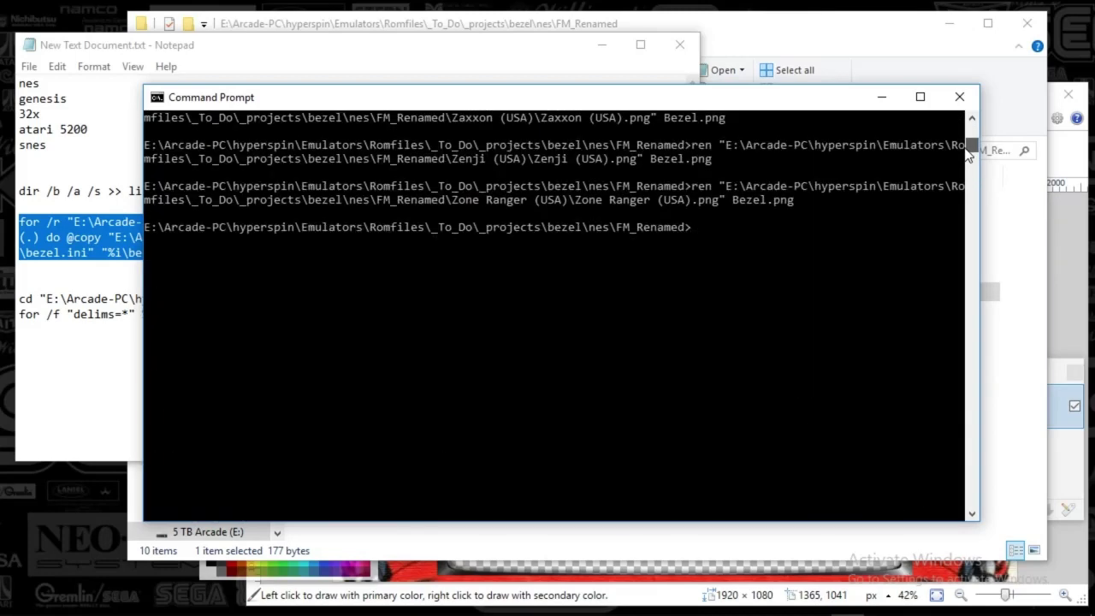
right_click(707, 329)
key("Return")
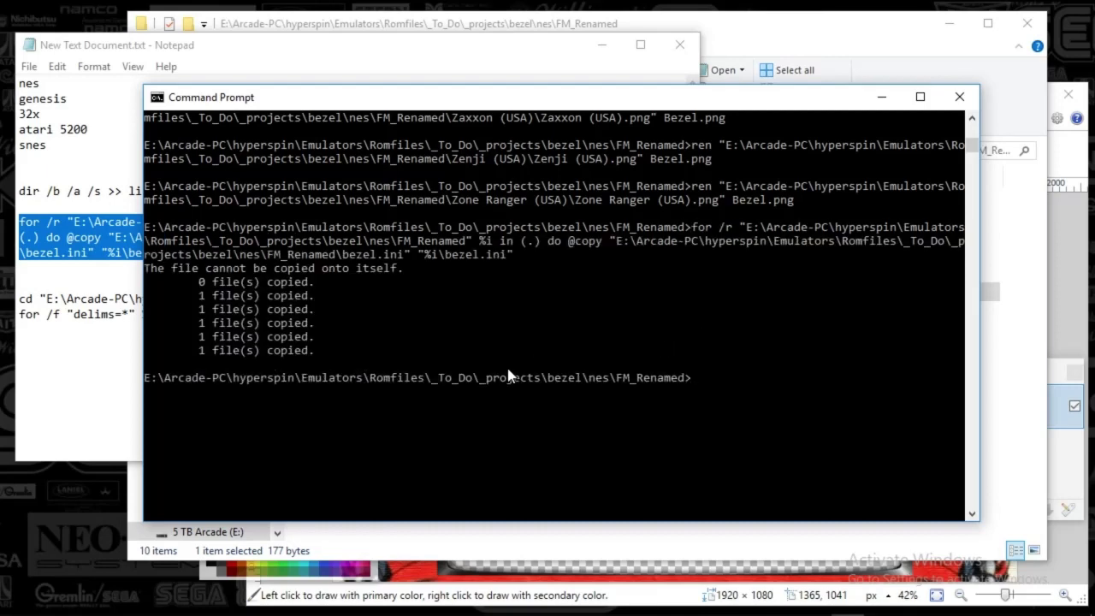
Check that Madou Ou Granzort (Japan) and Battle Ace (Japan) now contain bezel.ini
left_click(555, 544)
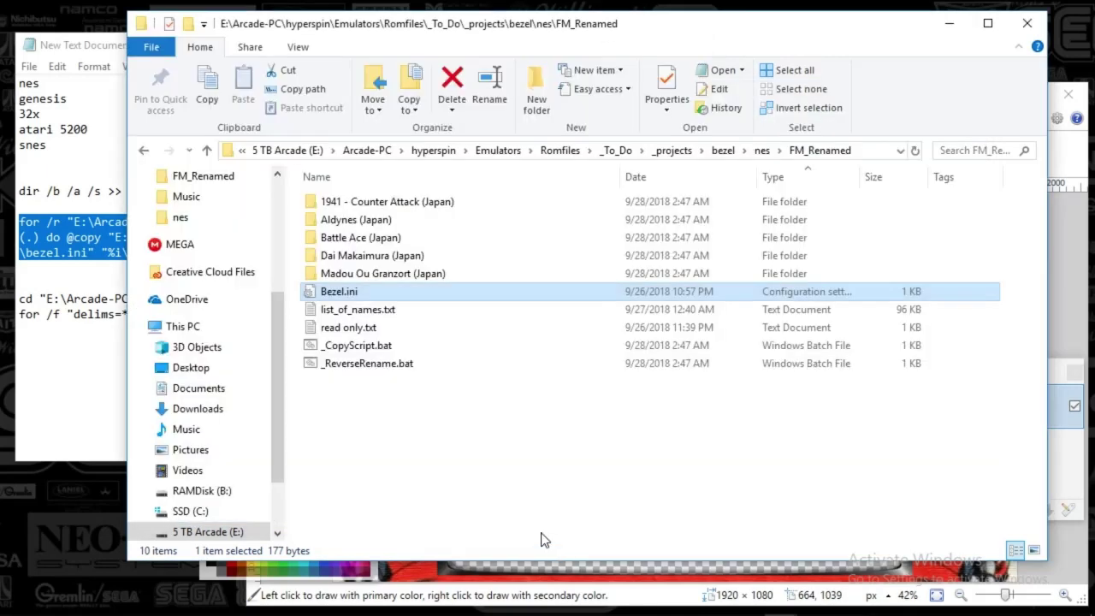
double_click(371, 275)
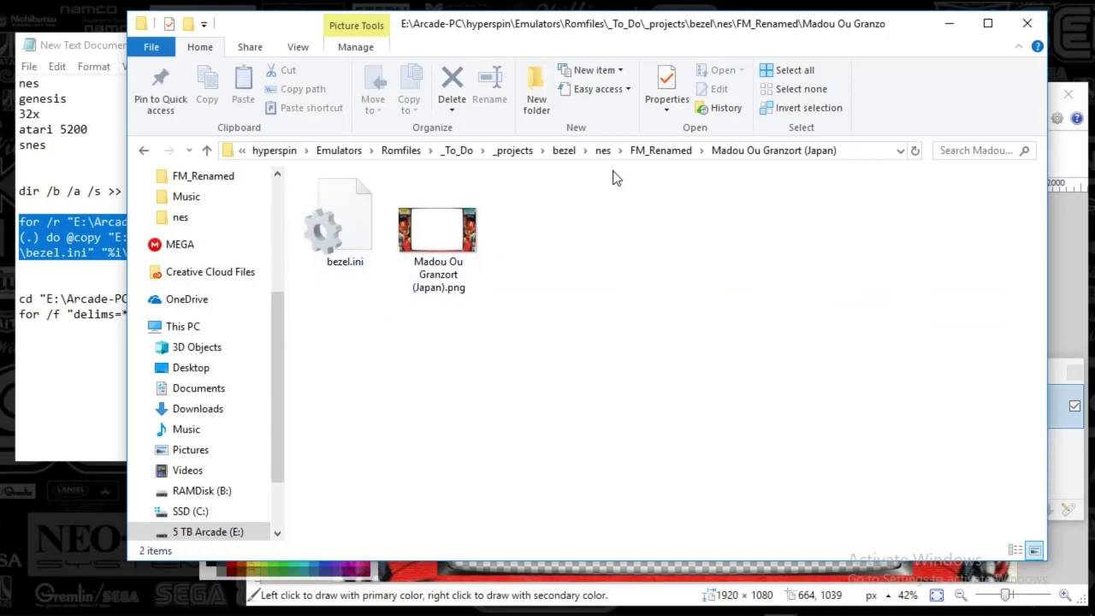
left_click(665, 159)
double_click(619, 234)
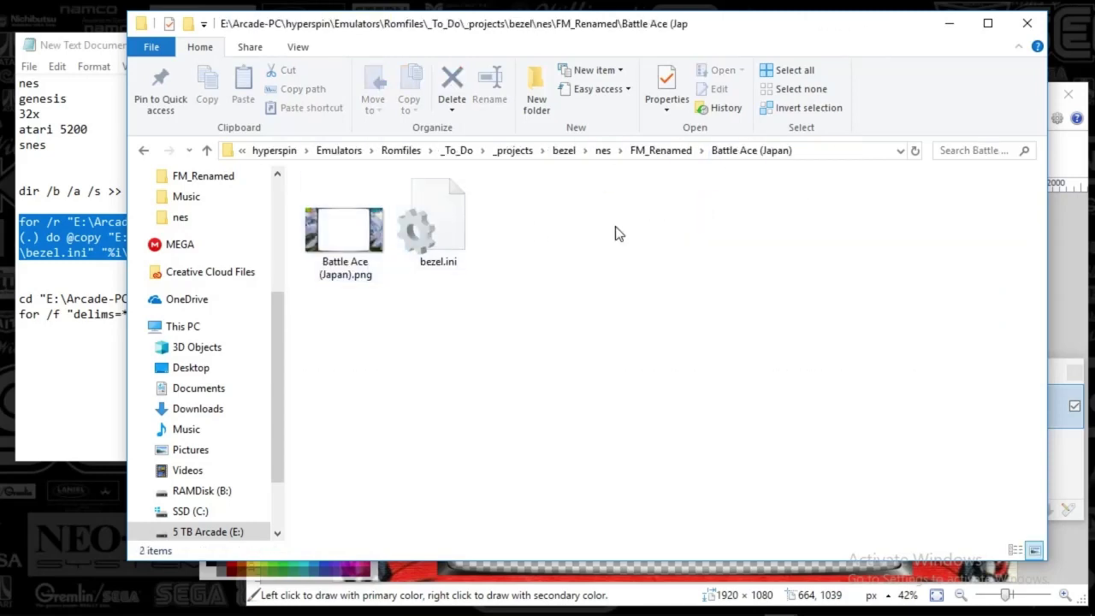
left_click(661, 150)
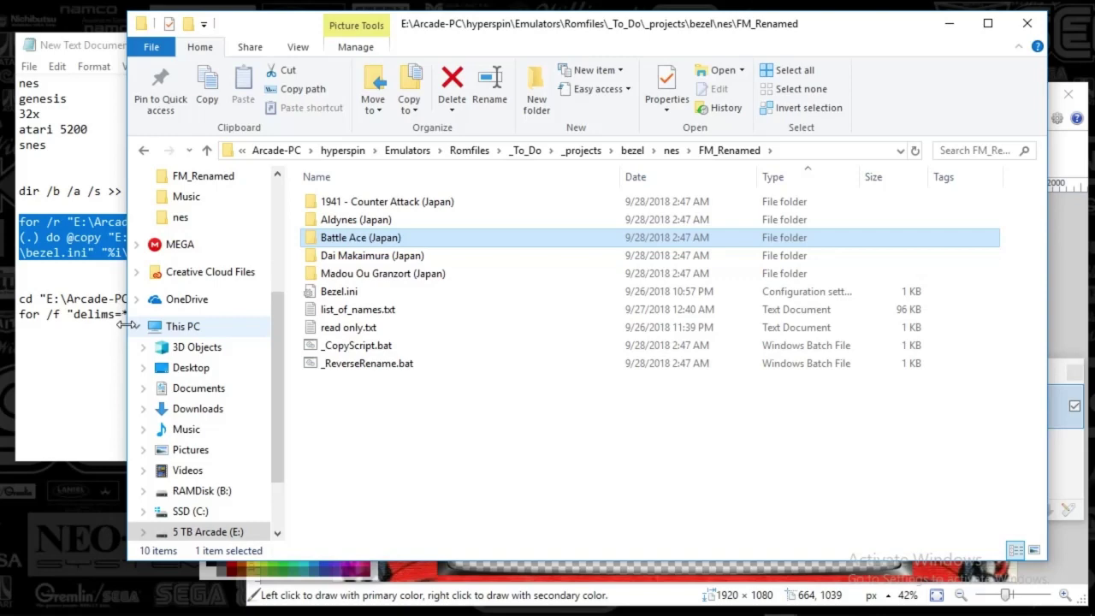
Copy the cd and for /f rename lines from the Notepad notes
left_click(101, 314)
left_click_drag(498, 334, 14, 299)
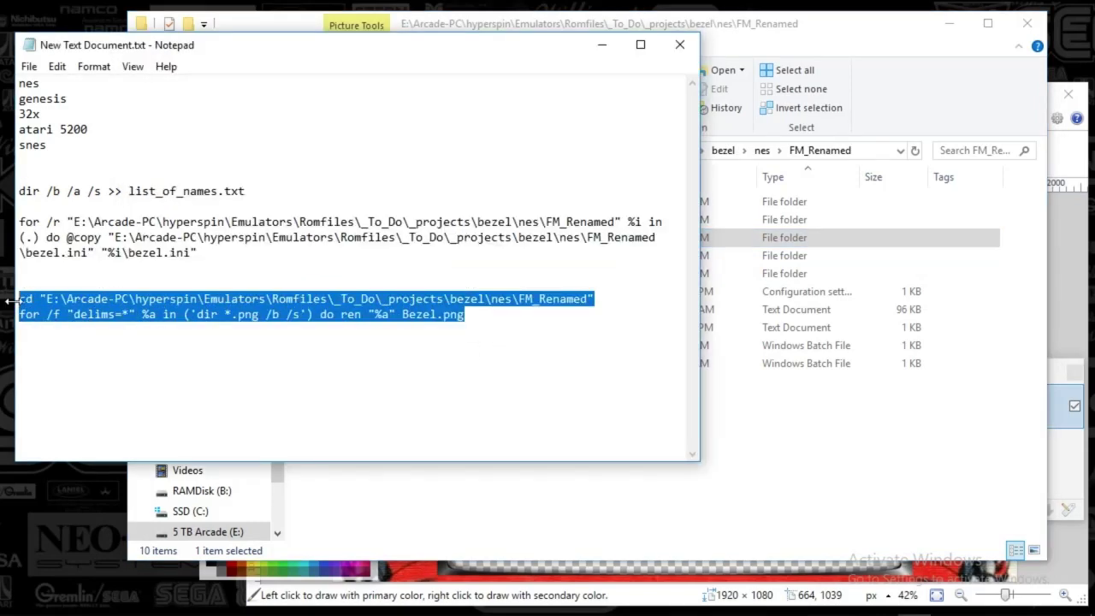
right_click(41, 307)
left_click(78, 361)
Close the Madou Ou Granzort image in paint.net without saving
mouse_move(858, 606)
left_click(914, 599)
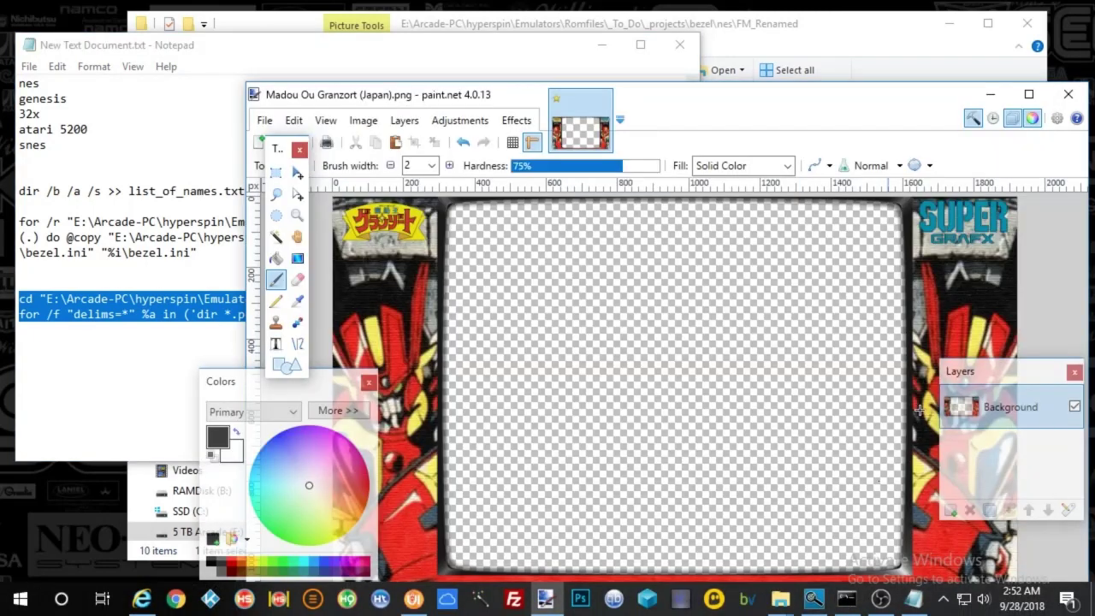
left_click(1068, 95)
left_click(629, 443)
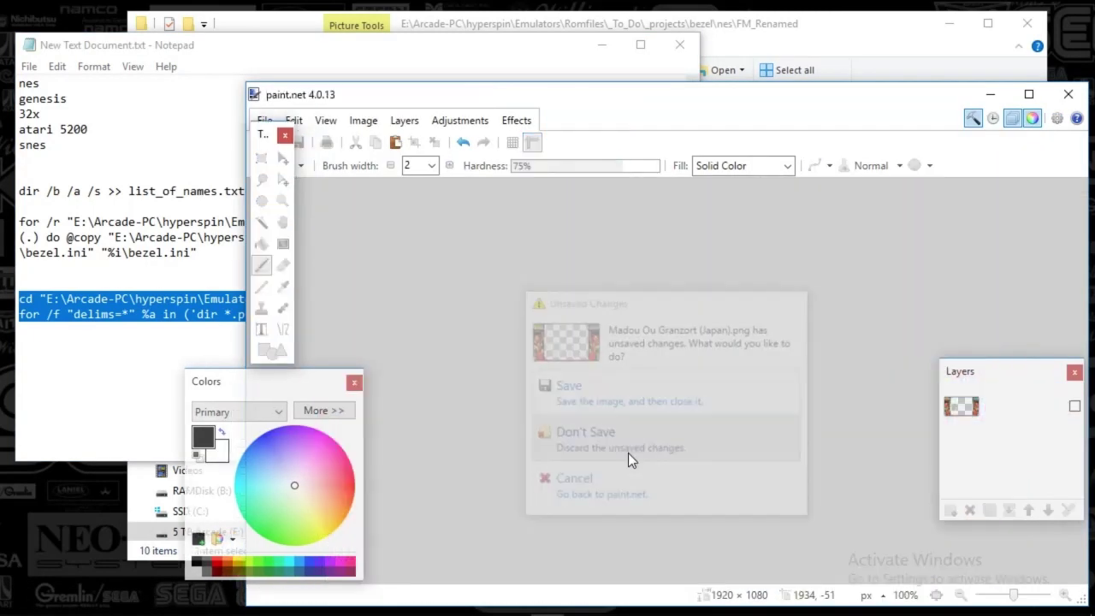
Paste and run the cd and for /f commands so every game PNG becomes Bezel.png
mouse_move(881, 603)
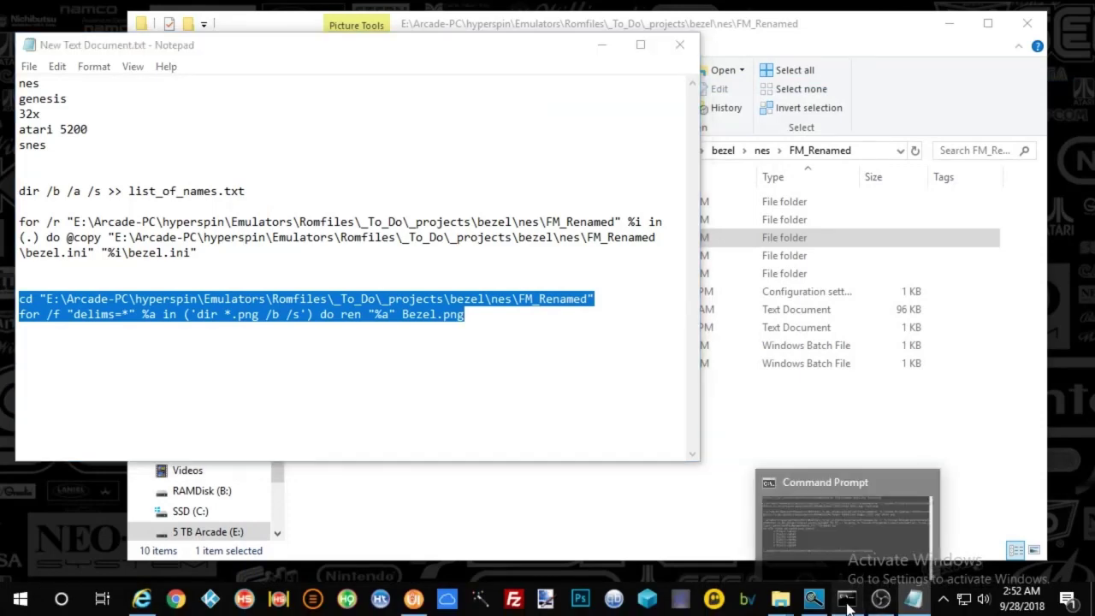
left_click(846, 604)
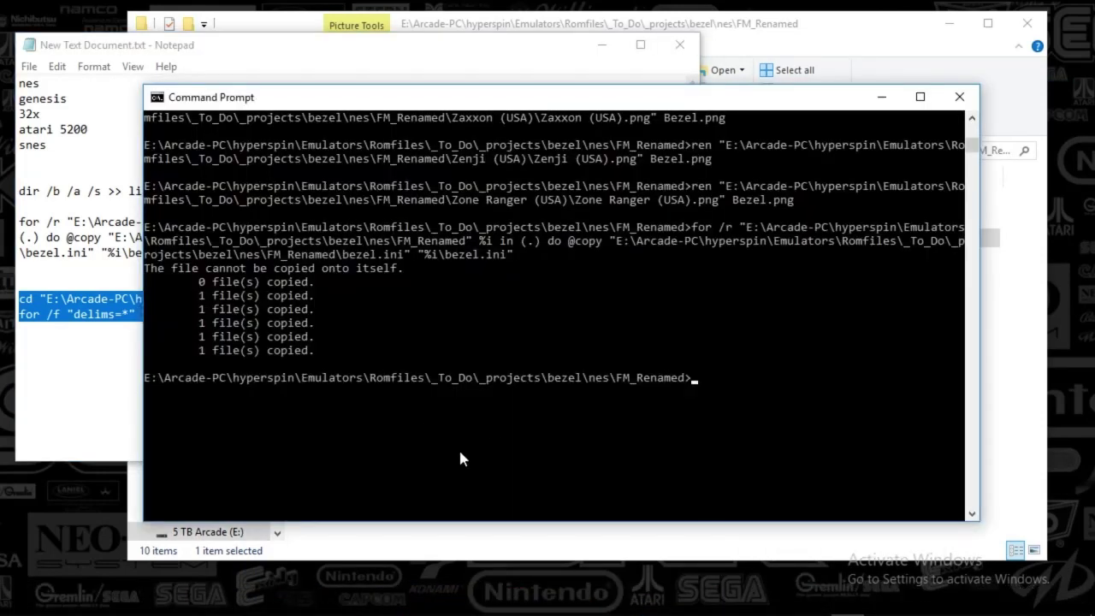
right_click(461, 453)
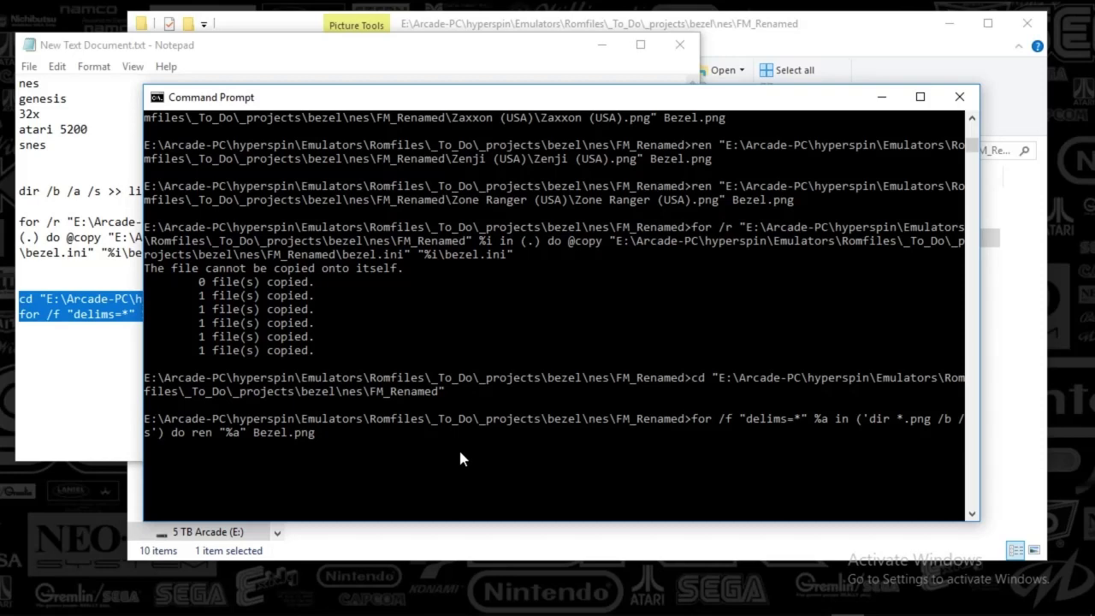
key("Return")
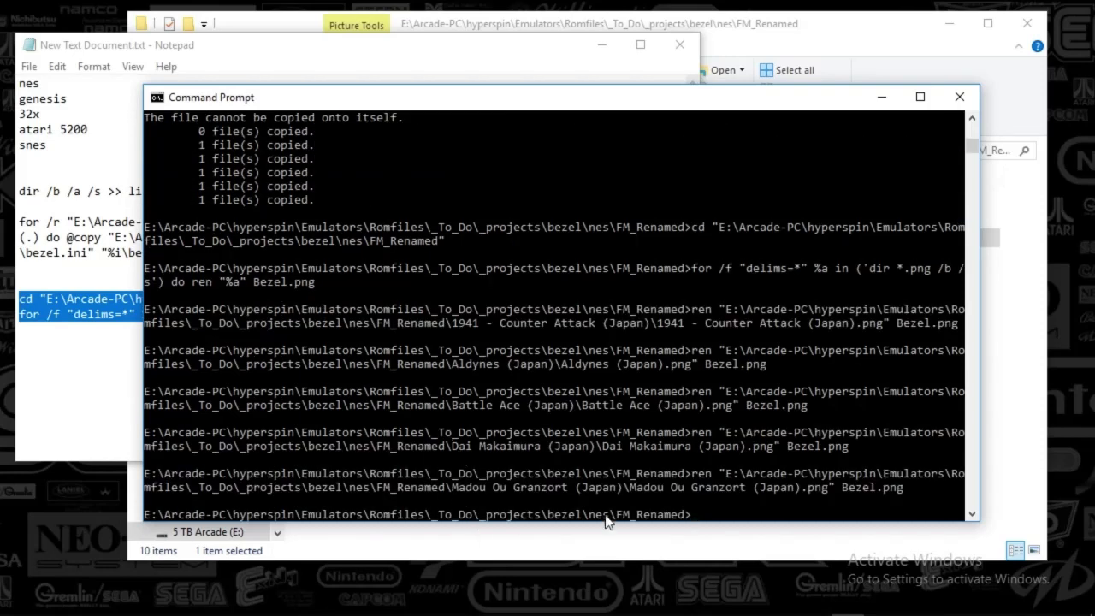
Verify Dai Makaimura (Japan)'s Bezel.png, then return to RocketLauncherUI
left_click(729, 541)
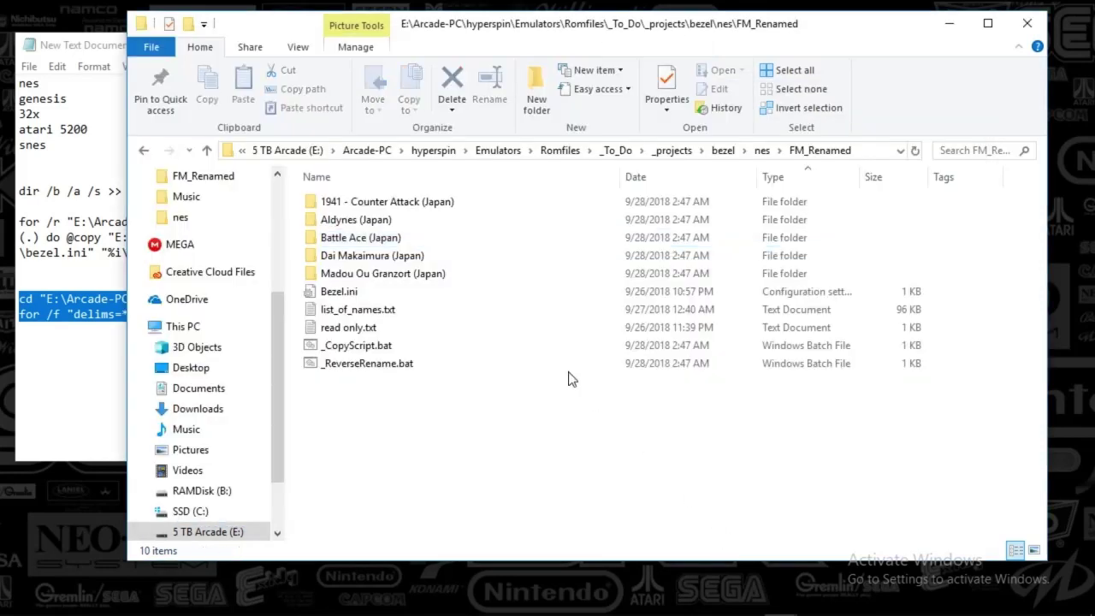
double_click(408, 261)
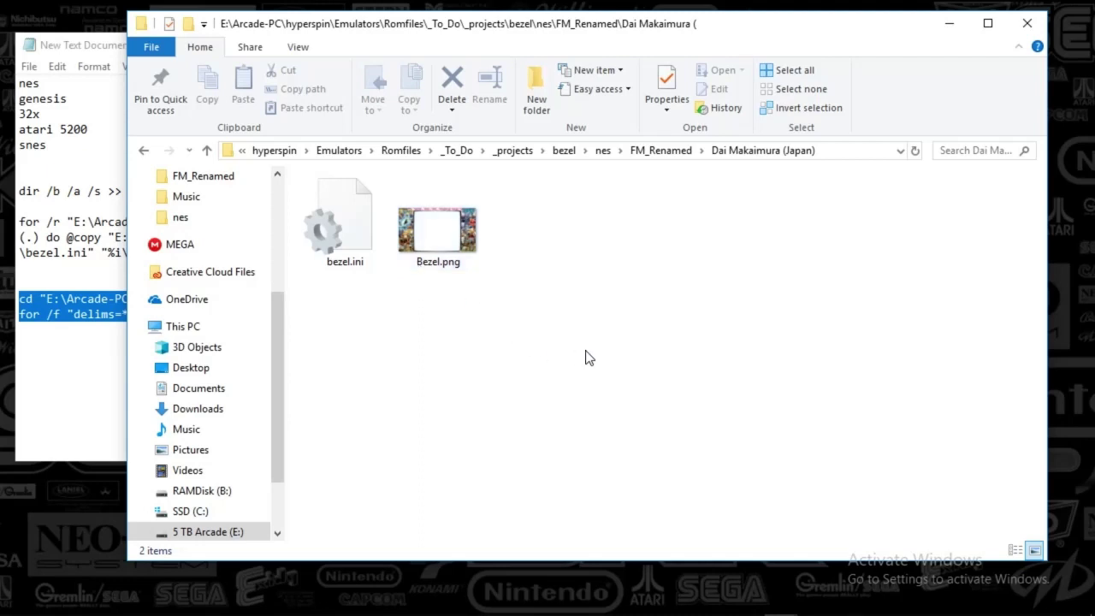
left_click(82, 321)
left_click(775, 370)
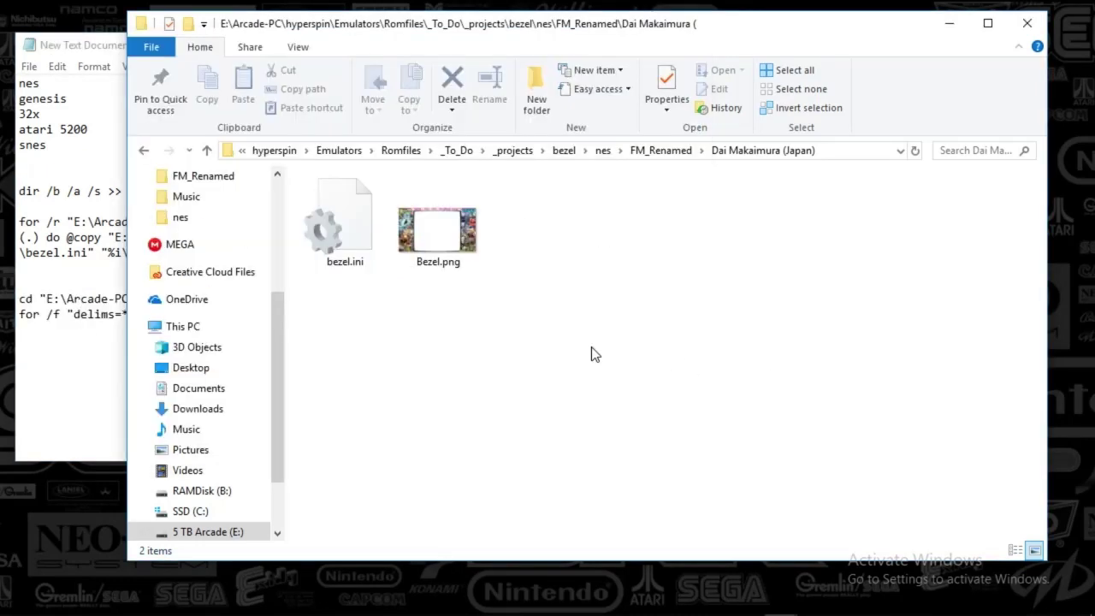
left_click(110, 301)
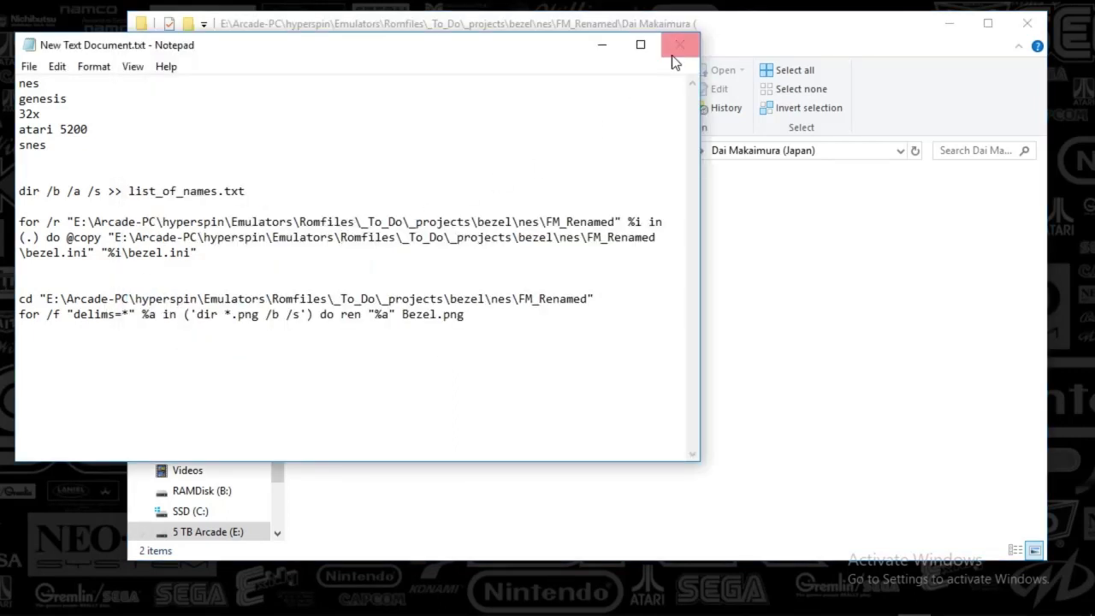
left_click(699, 66)
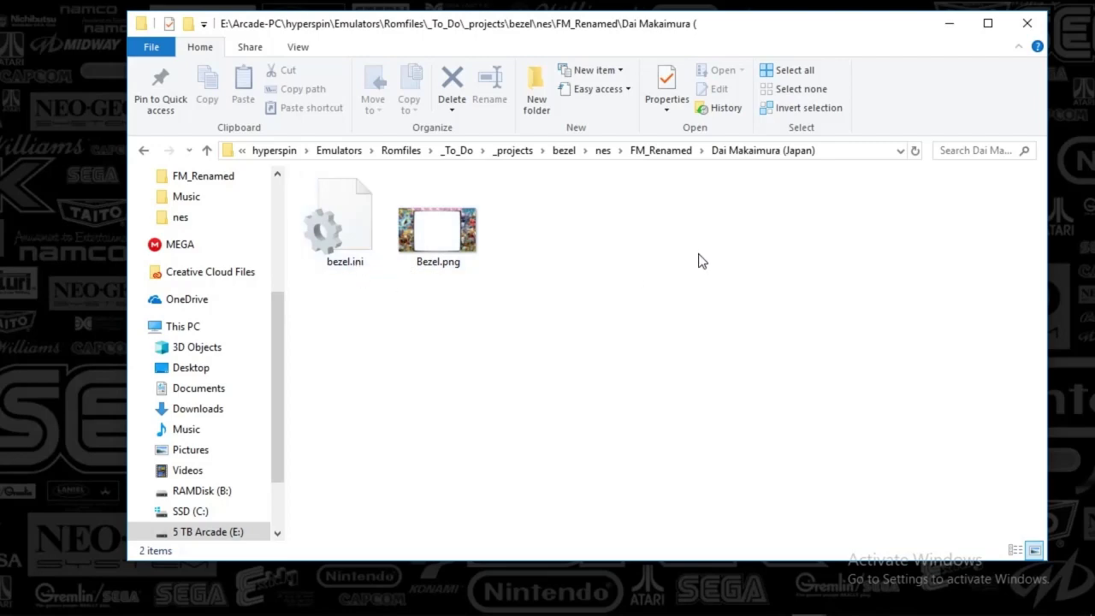
left_click(449, 262)
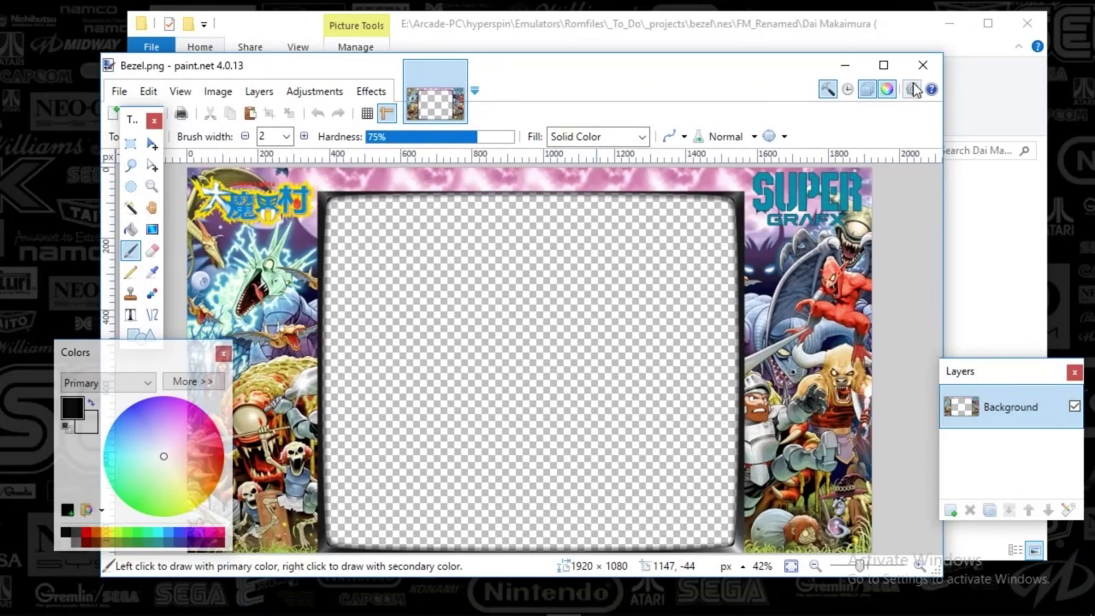
left_click(923, 65)
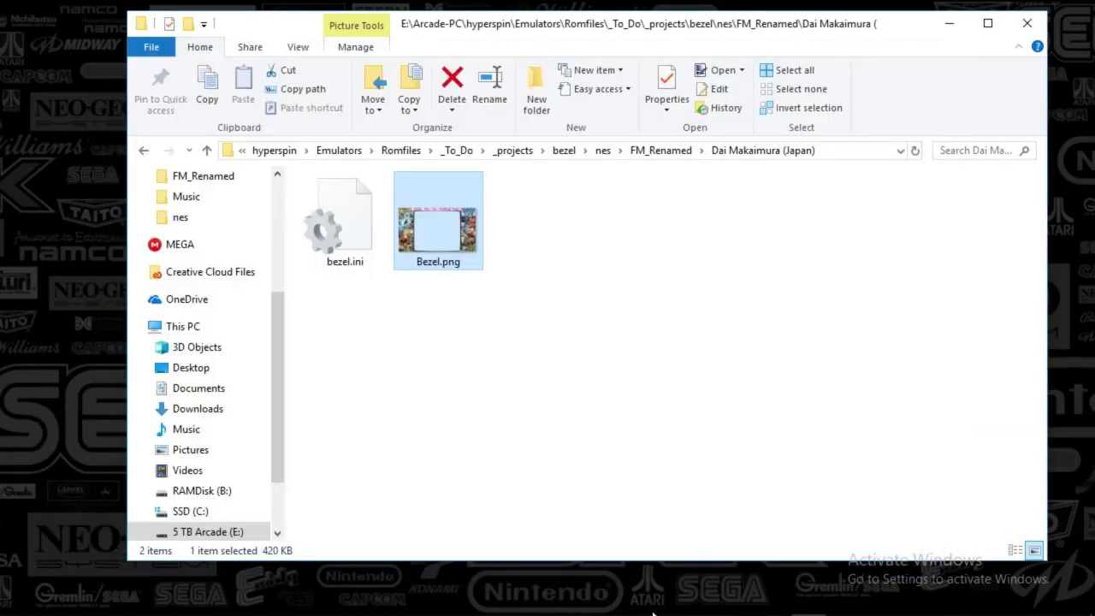
left_click(423, 598)
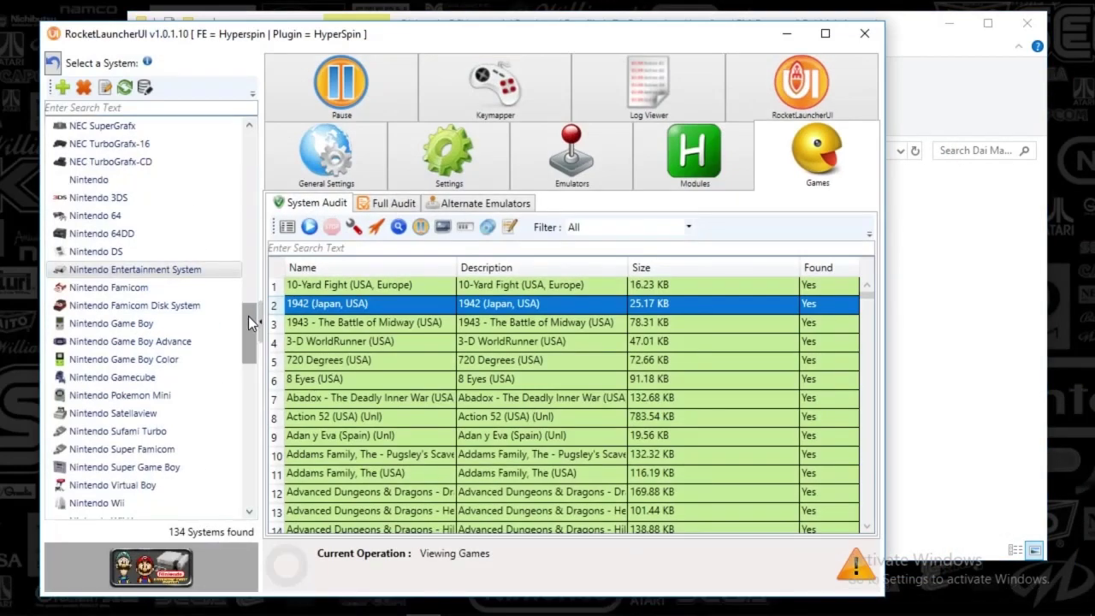
Audit the NEC SuperGrafx games in RocketLauncherUI and select Dai Makaimura (Japan)
left_click_drag(248, 315, 247, 284)
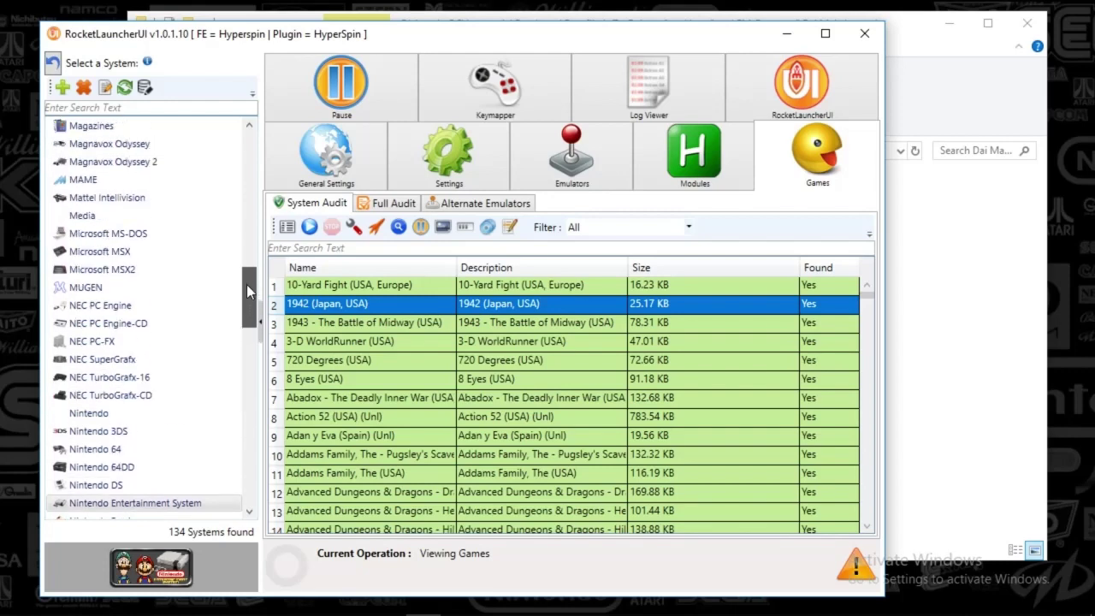
left_click(135, 360)
left_click(309, 226)
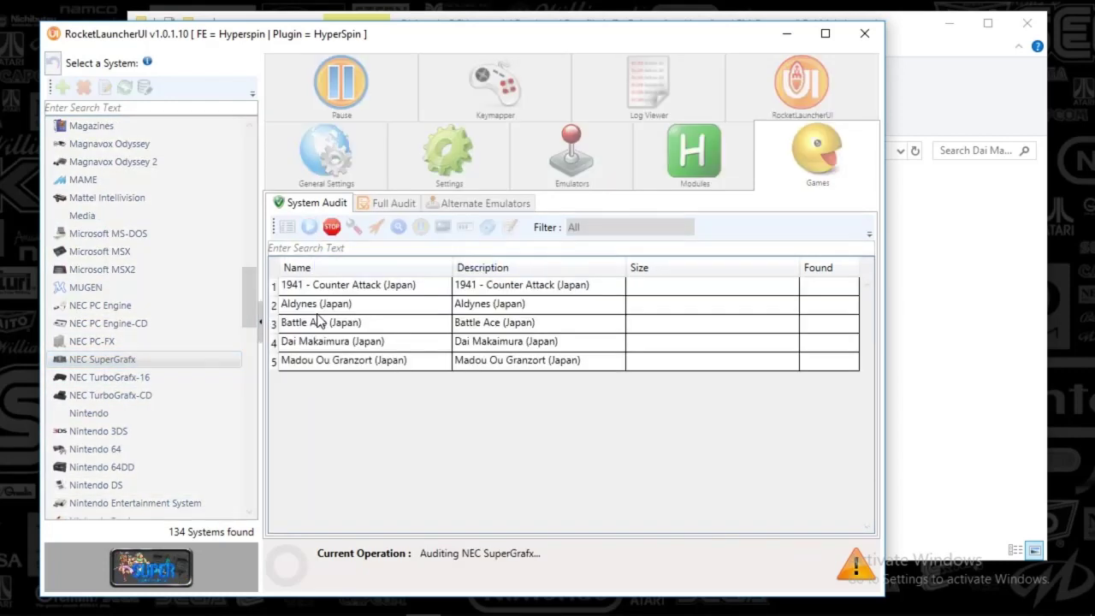
left_click(890, 282)
left_click(642, 587)
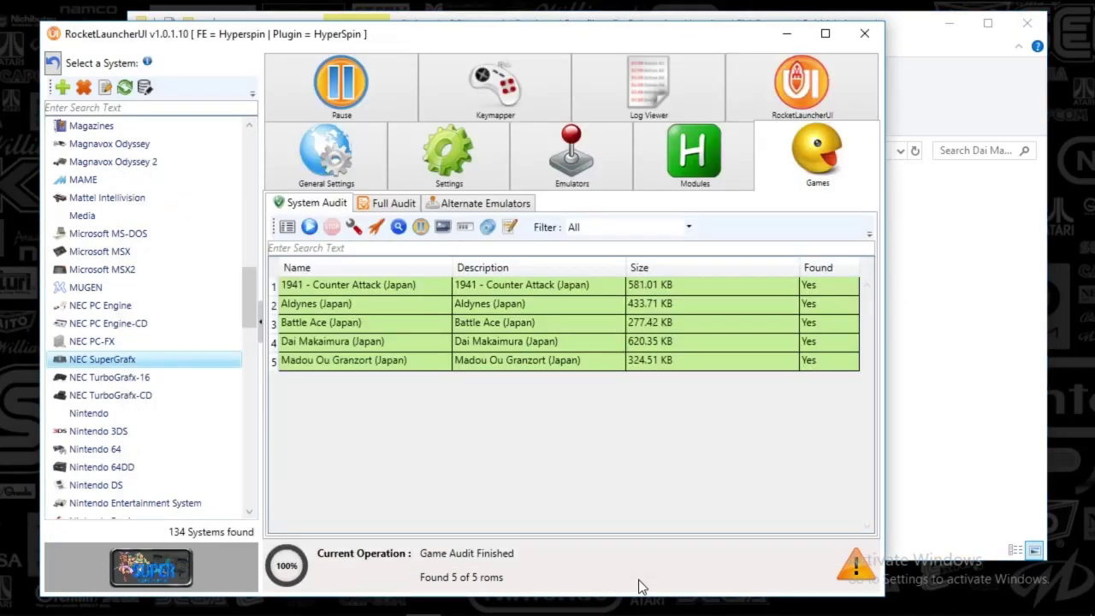
left_click(284, 341)
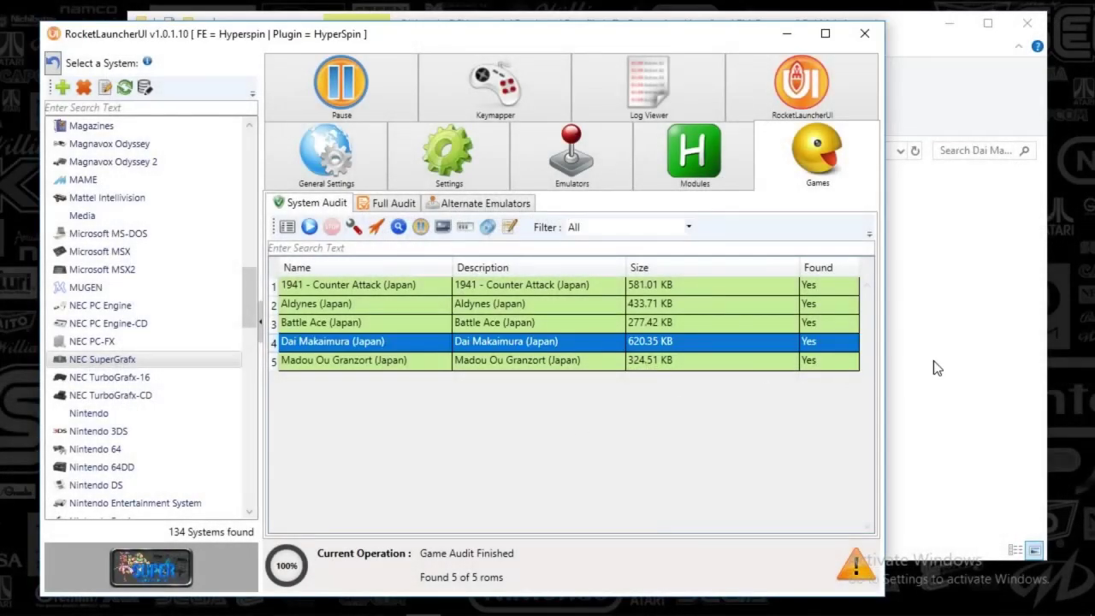
Go up to FM_Renamed and right-click the five selected game folders
left_click(939, 370)
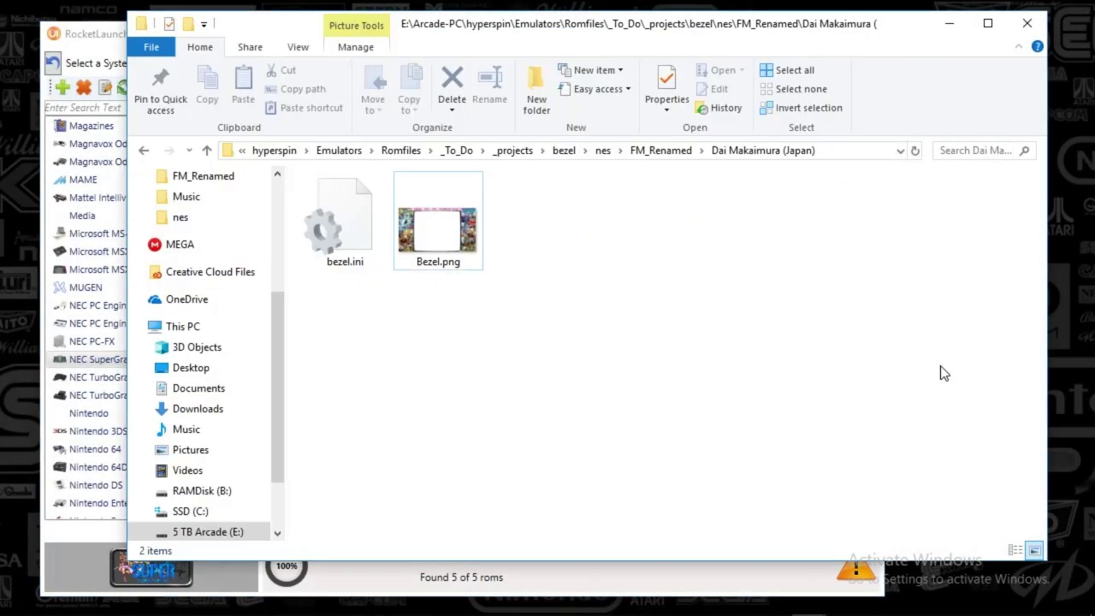
left_click(653, 154)
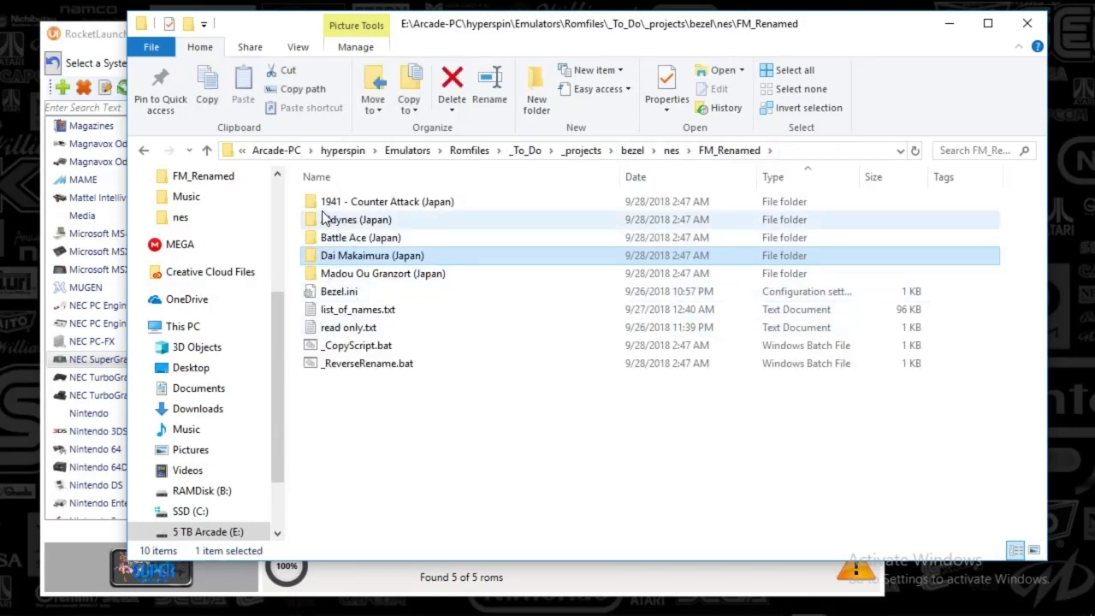
left_click_drag(293, 198, 409, 295)
right_click(410, 274)
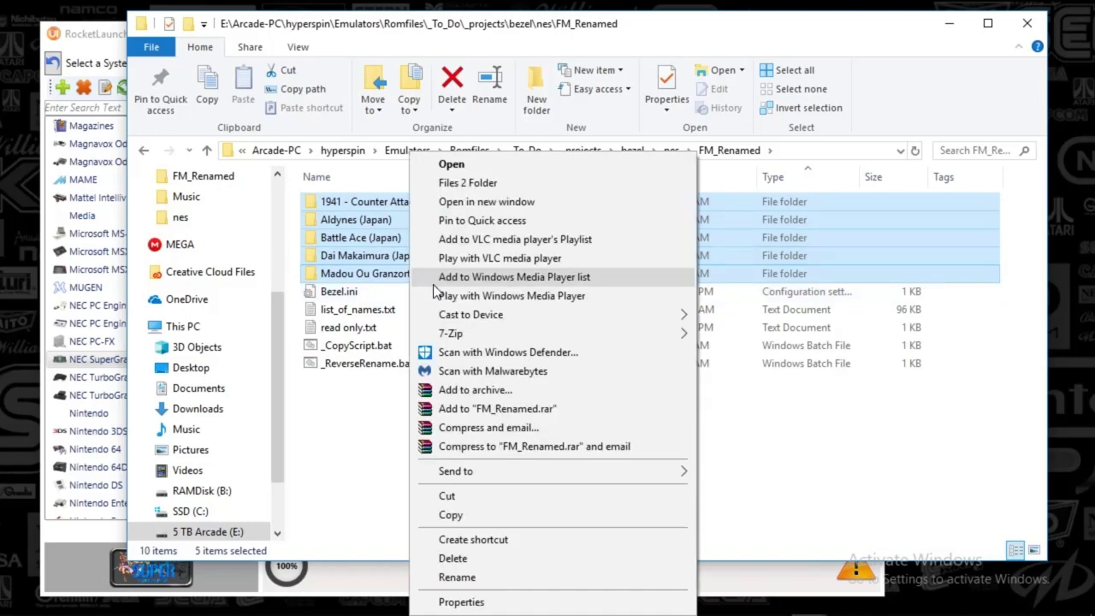
Cut the five game bezel folders and switch to the bezel project Explorer window
left_click(481, 499)
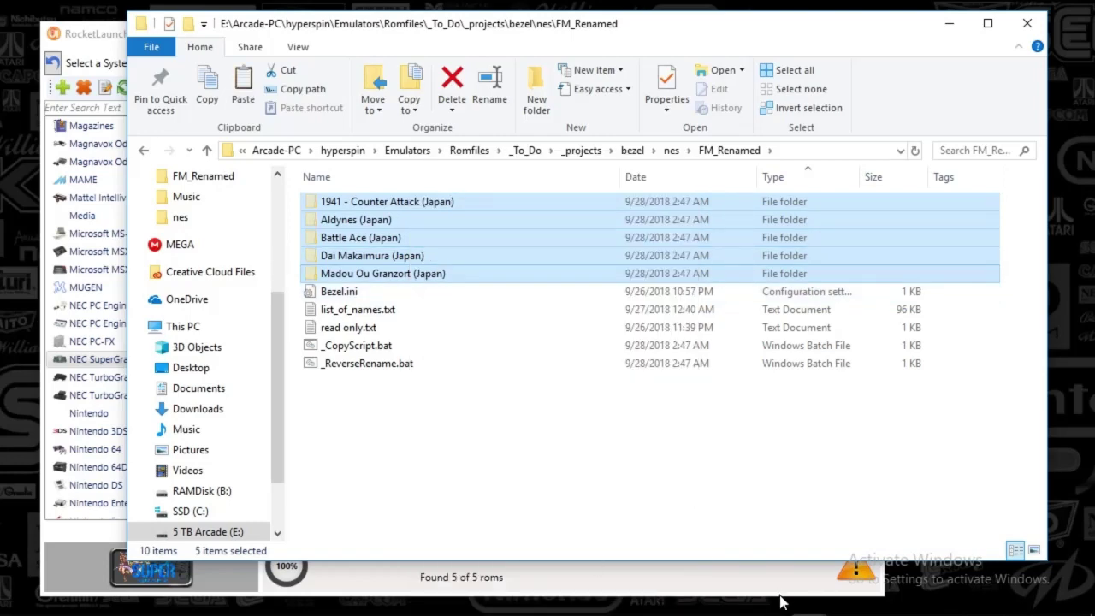
left_click(807, 599)
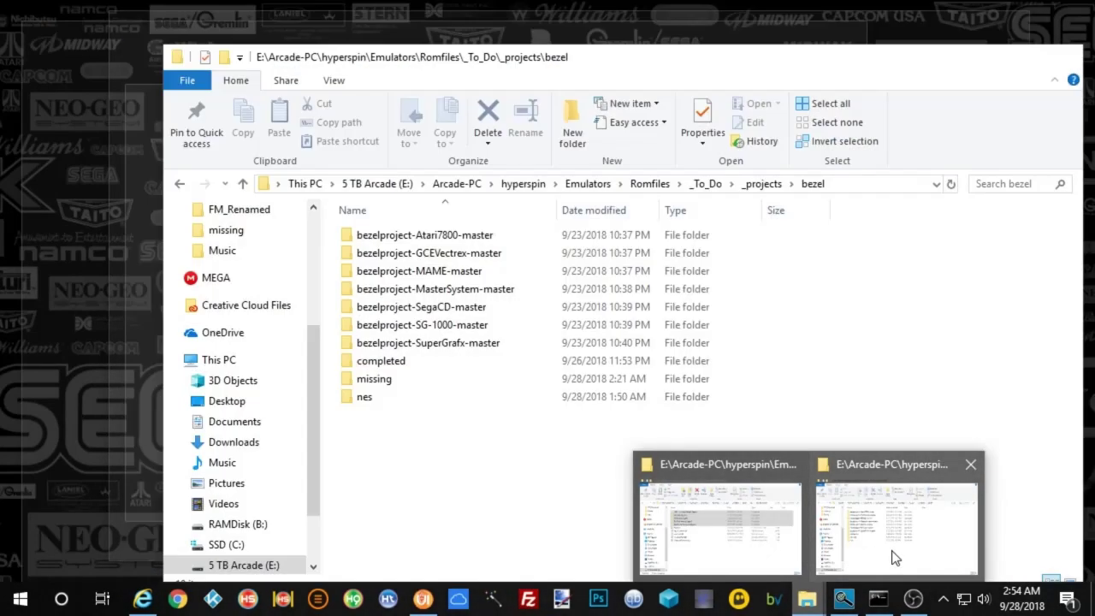
left_click(894, 558)
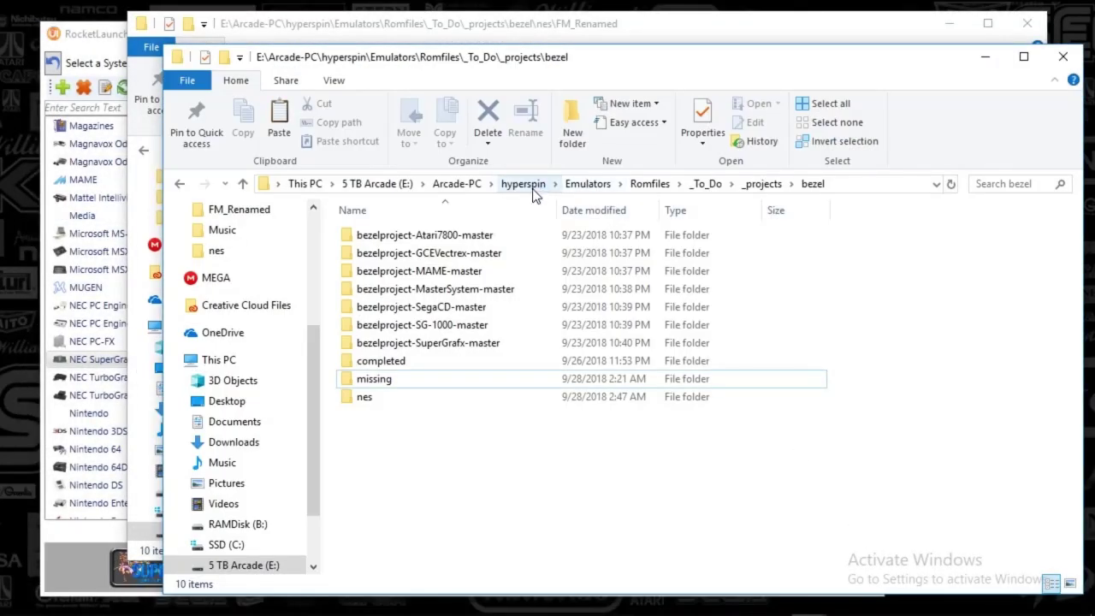
Navigate from hyperspin into RocketLauncher\Media\Bezels\NEC SuperGrafx
left_click(522, 184)
double_click(376, 451)
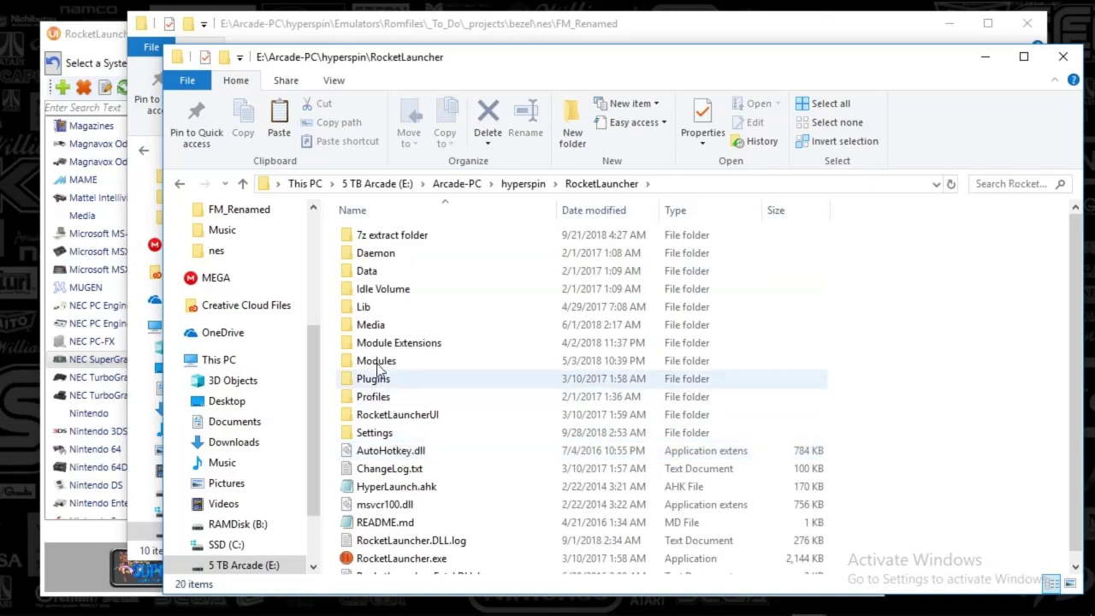
double_click(367, 326)
double_click(355, 270)
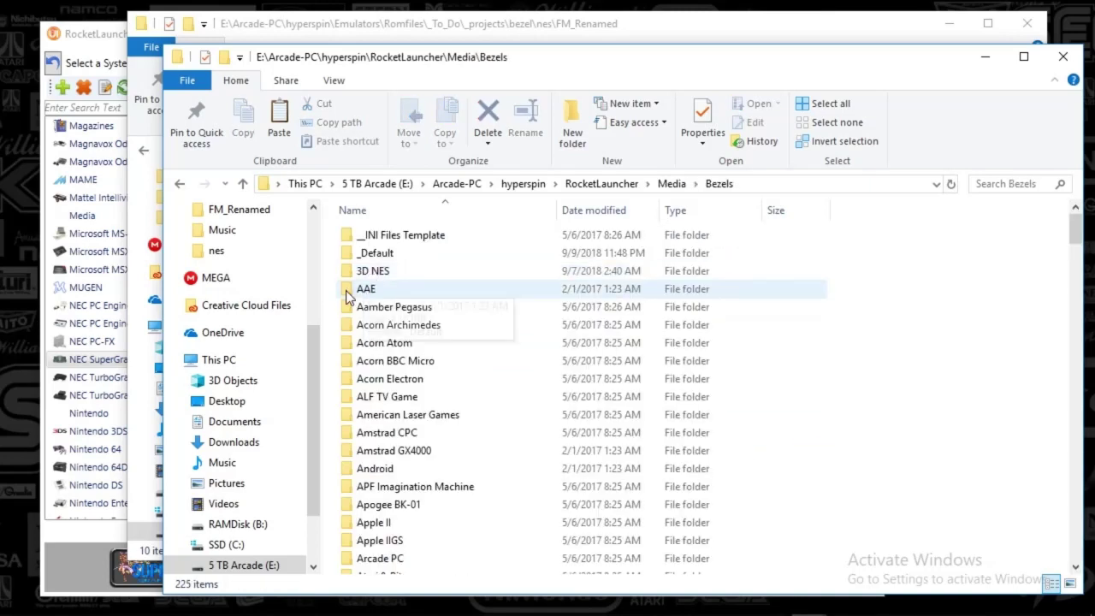
scroll(415, 379, "down", 20)
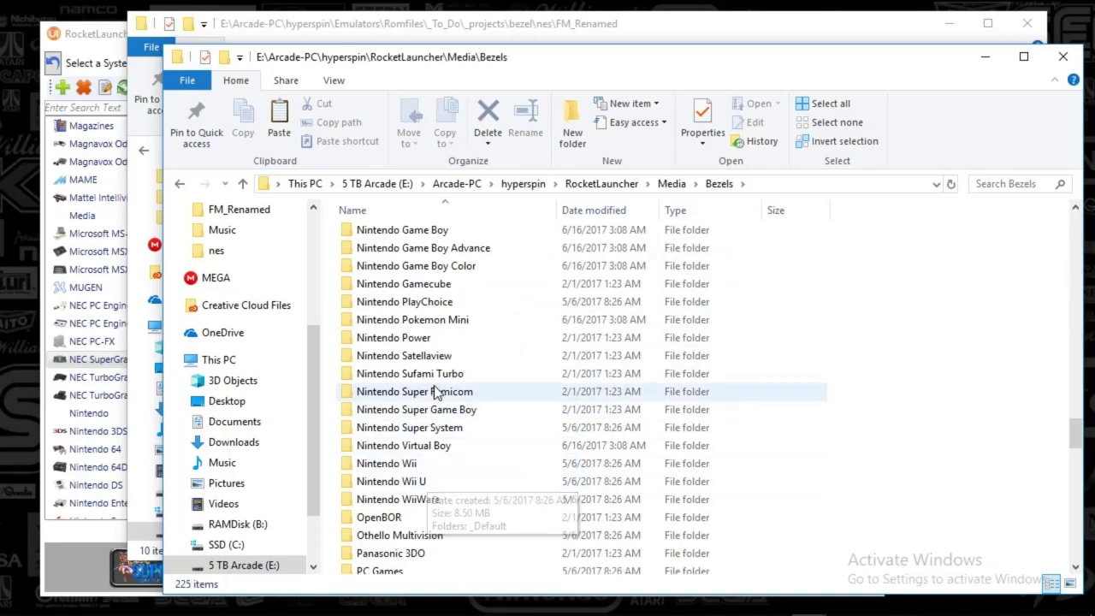
scroll(440, 428, "down", 13)
scroll(442, 440, "up", 6)
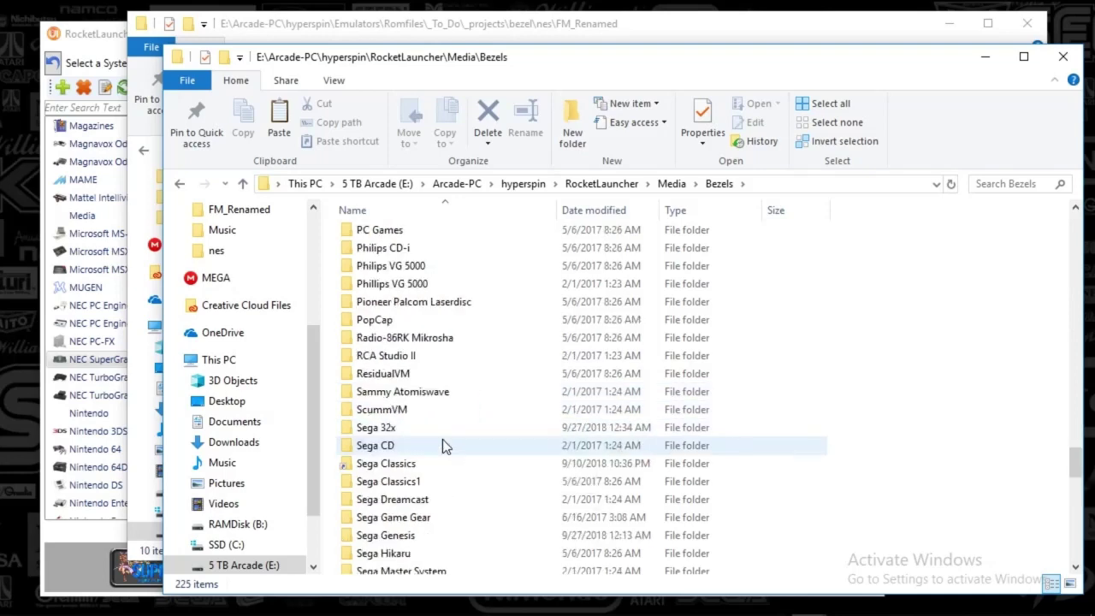
scroll(442, 440, "up", 13)
left_click(396, 357)
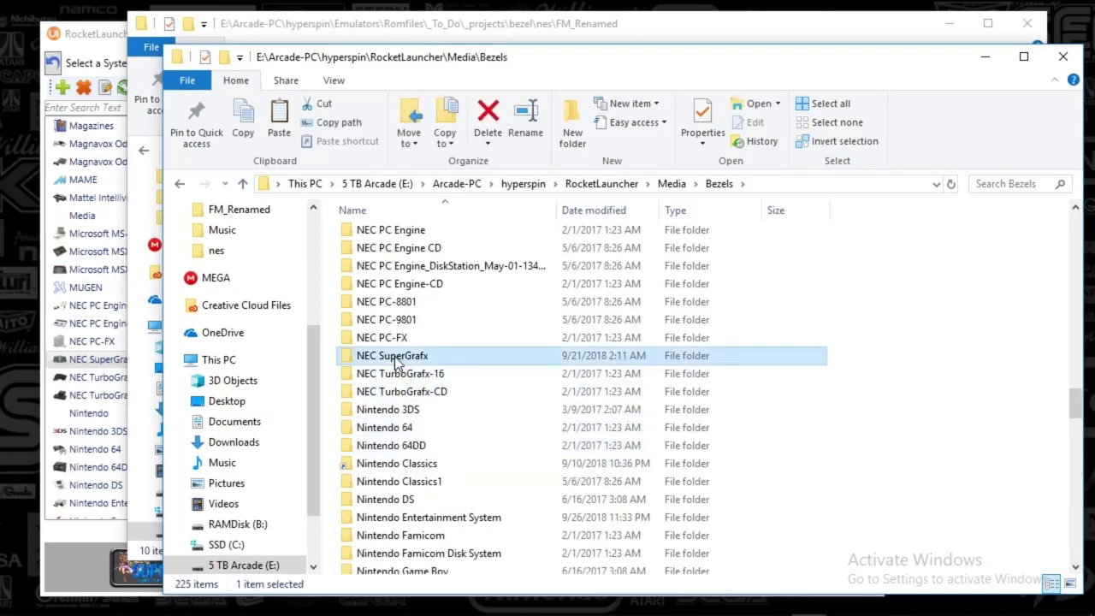
double_click(396, 359)
right_click(375, 320)
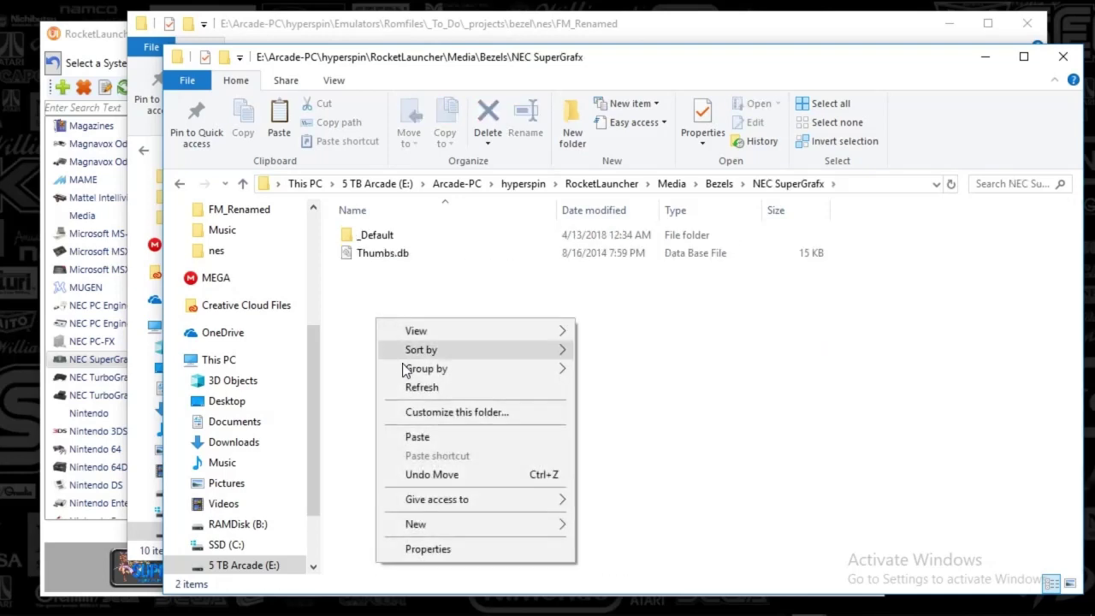
Paste the five game folders into NEC SuperGrafx and return to RocketLauncherUI
left_click(426, 438)
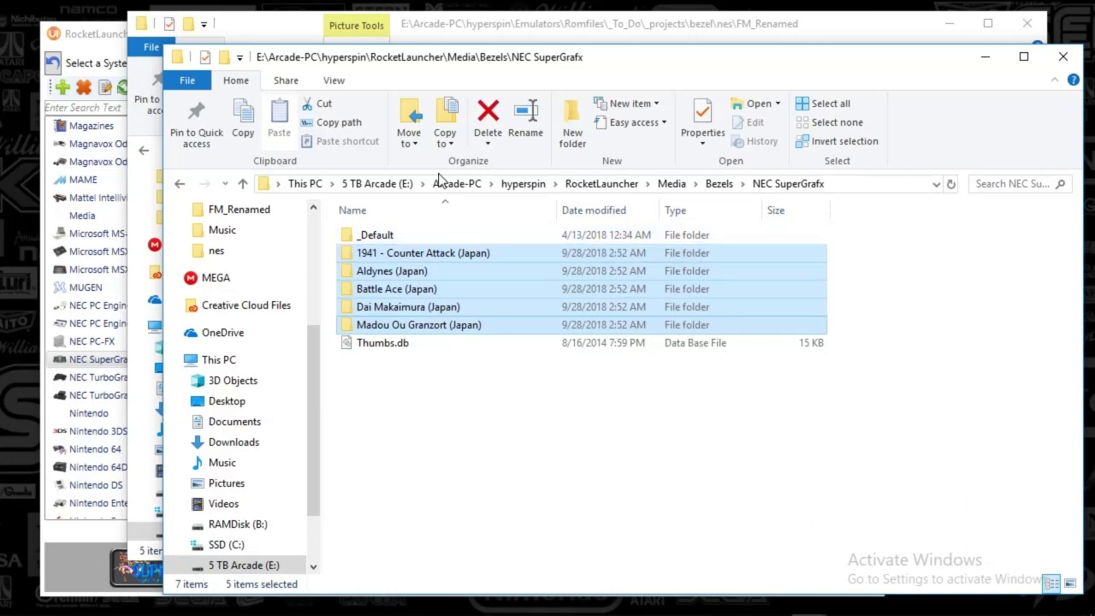
left_click(88, 547)
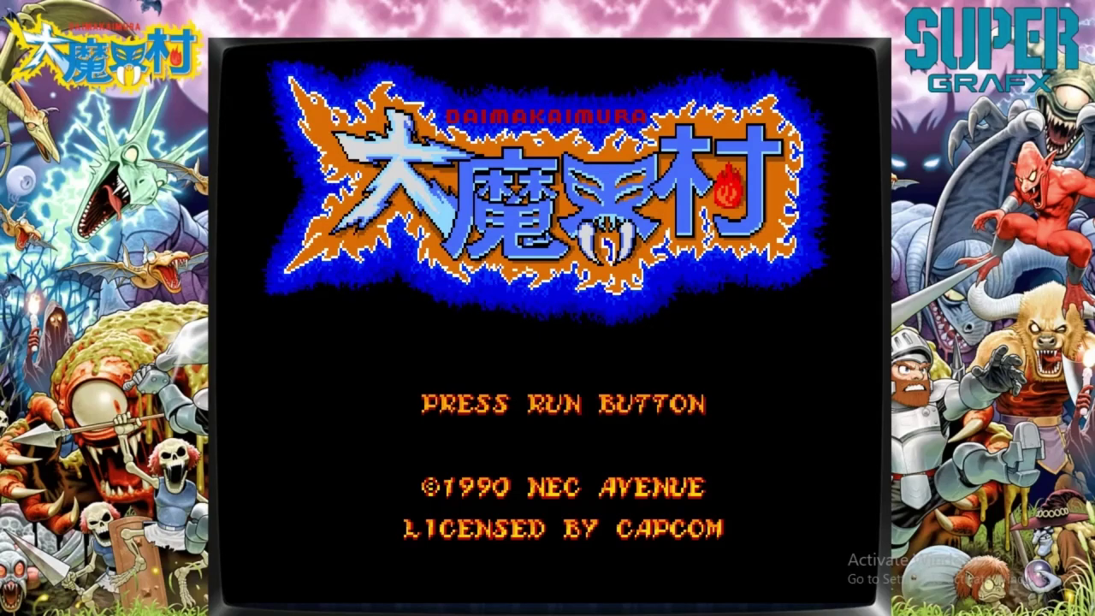
Start Dai Makaimura from its title screen and walk the knight forward through stage 1
key("Return")
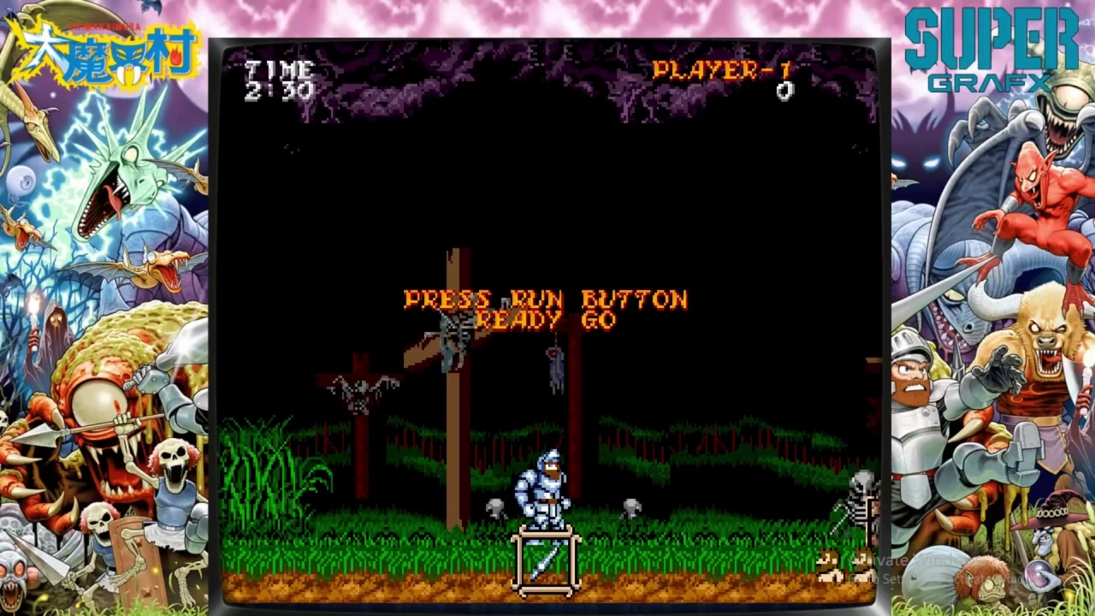
key("Right")
key("Right")
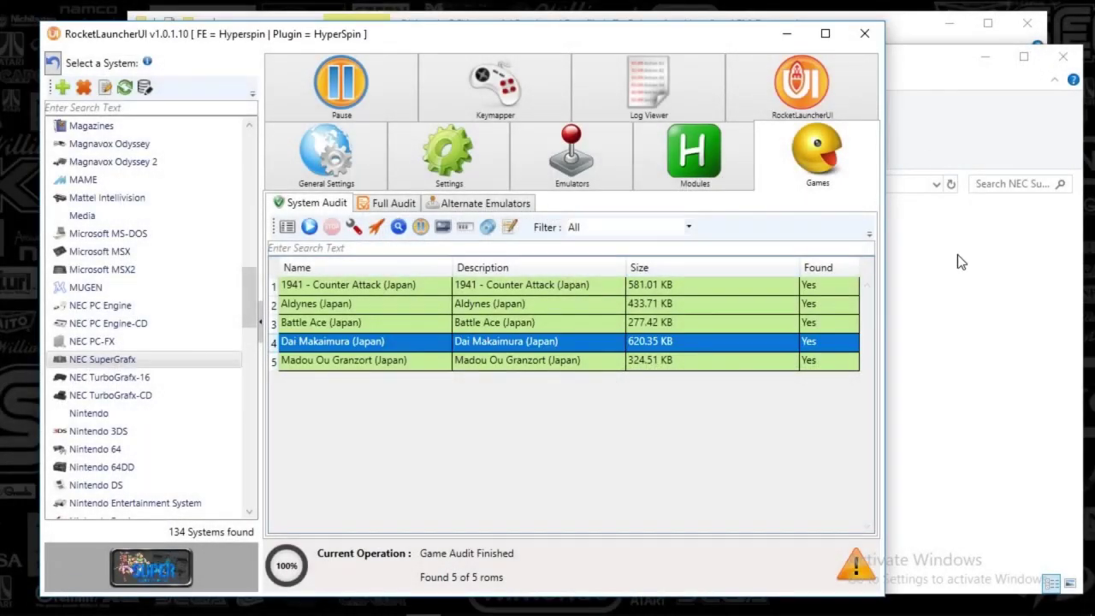
Select and cut the five Japan game folders from NEC SuperGrafx
left_click(962, 262)
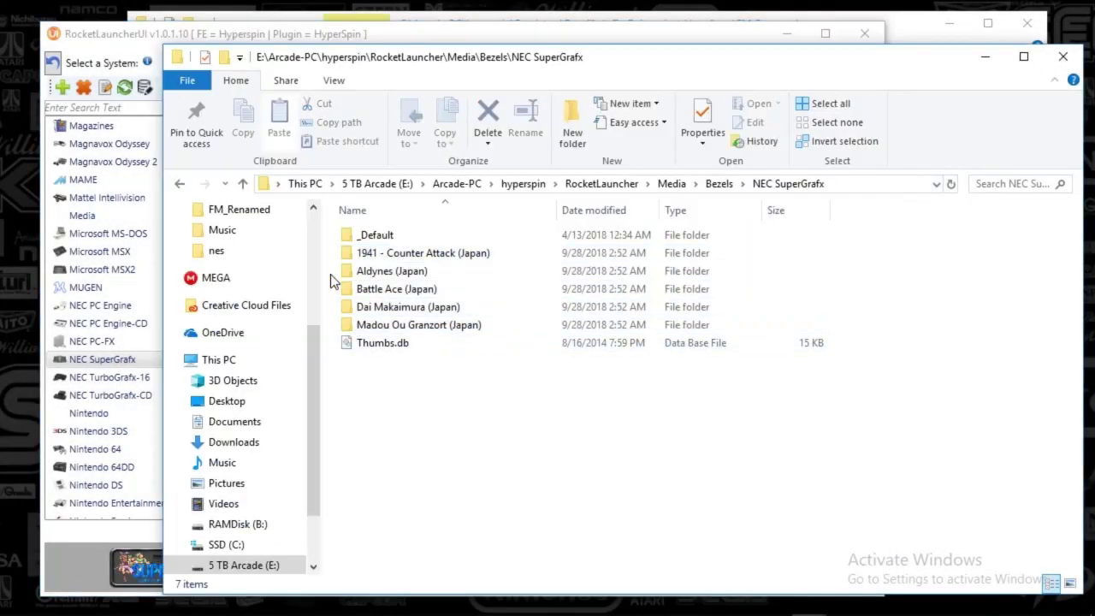
left_click_drag(332, 248, 370, 327)
right_click(370, 327)
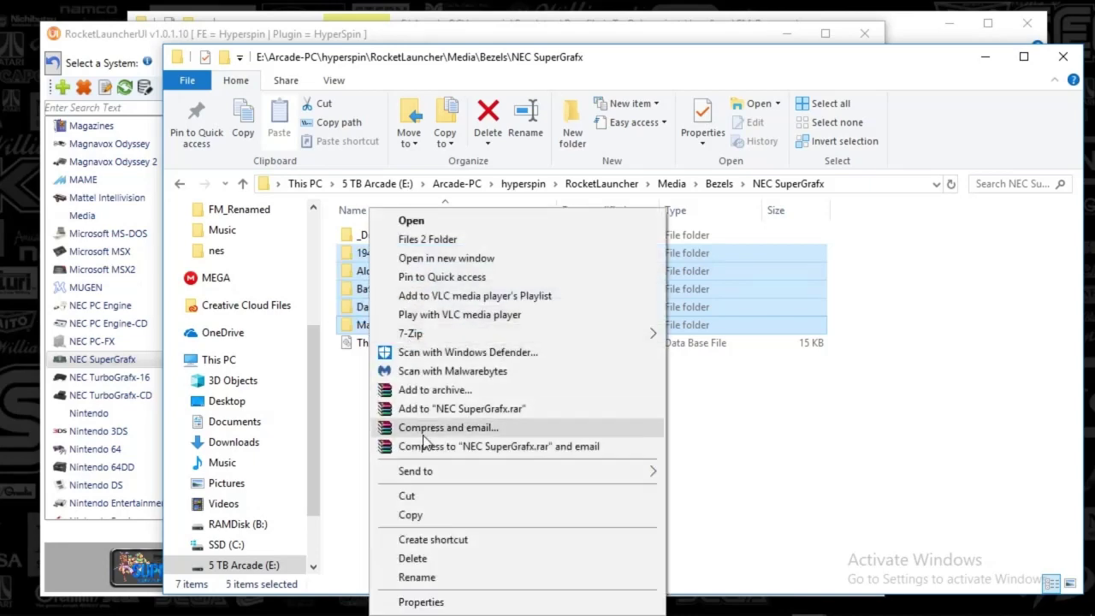
left_click(427, 495)
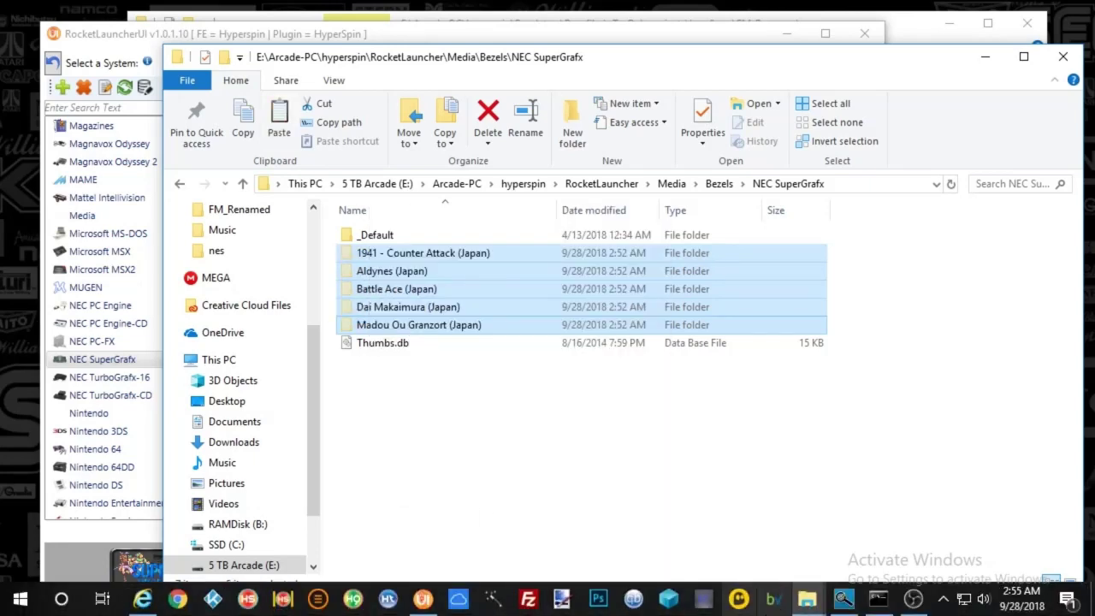
Paste the five game folders back into FM_Renamed
left_click(808, 603)
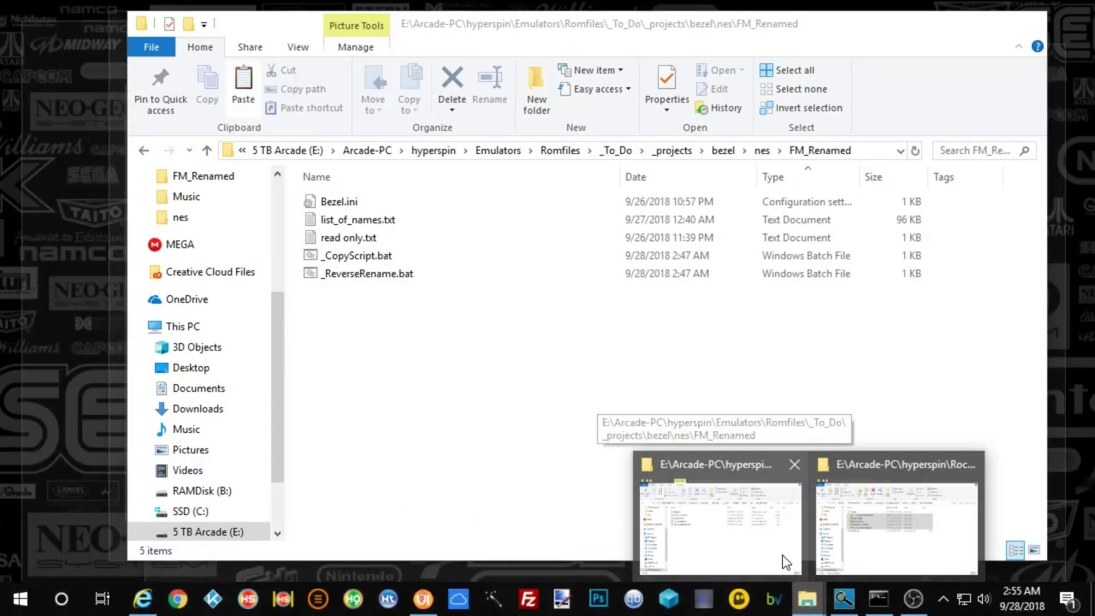
left_click(779, 555)
left_click(779, 554)
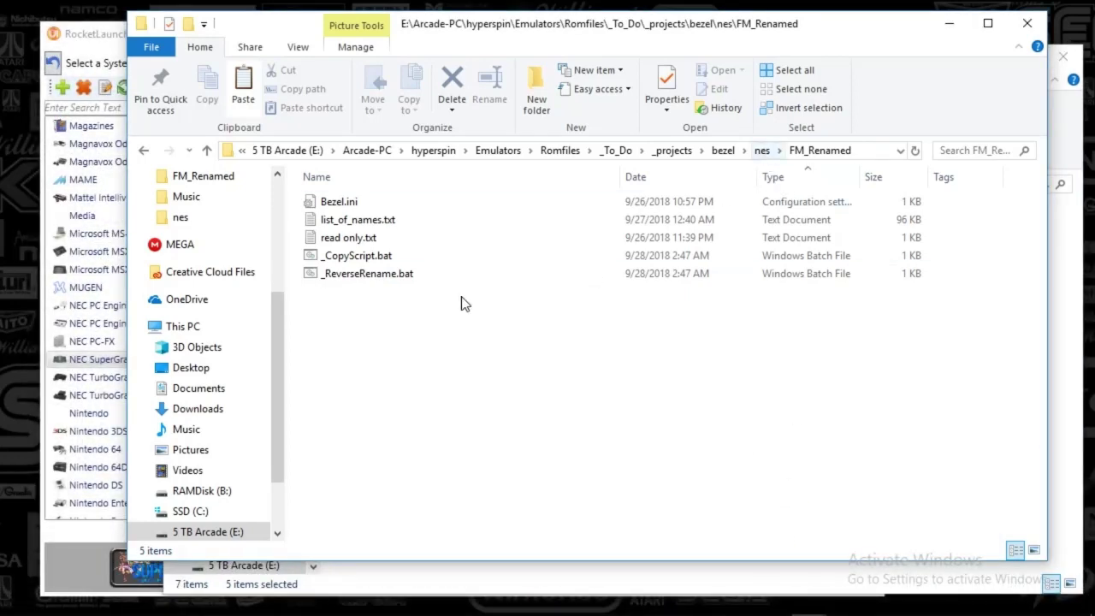
right_click(395, 317)
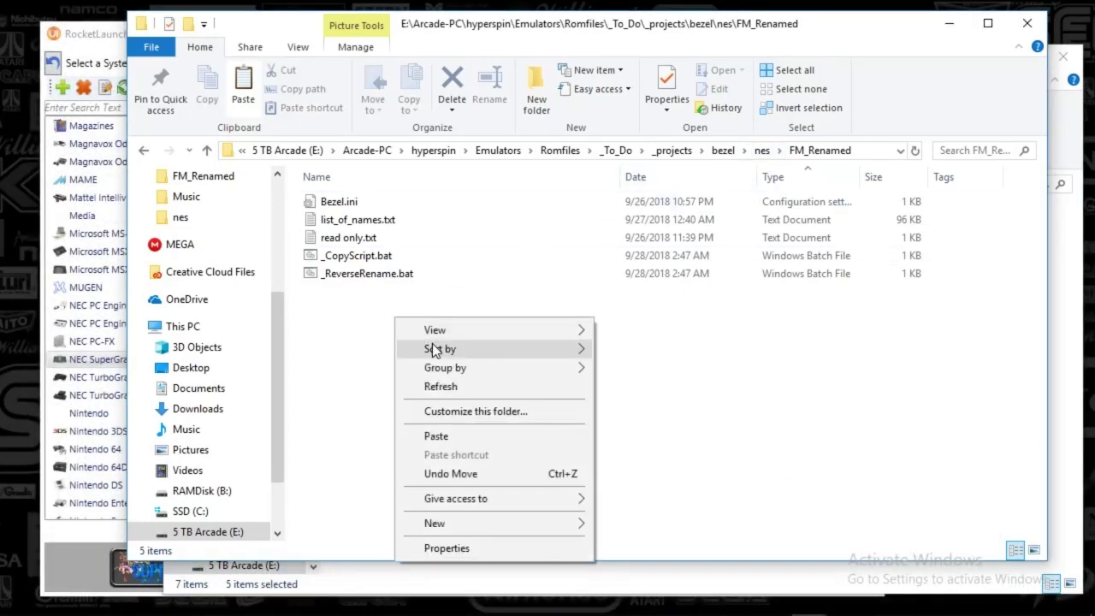
left_click(440, 434)
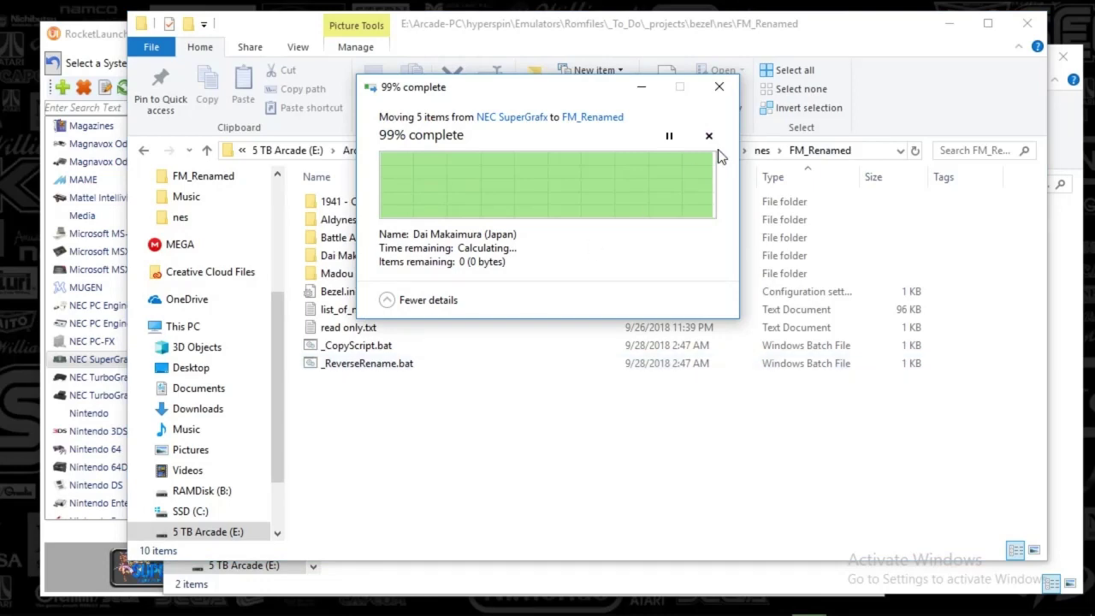
left_click(963, 150)
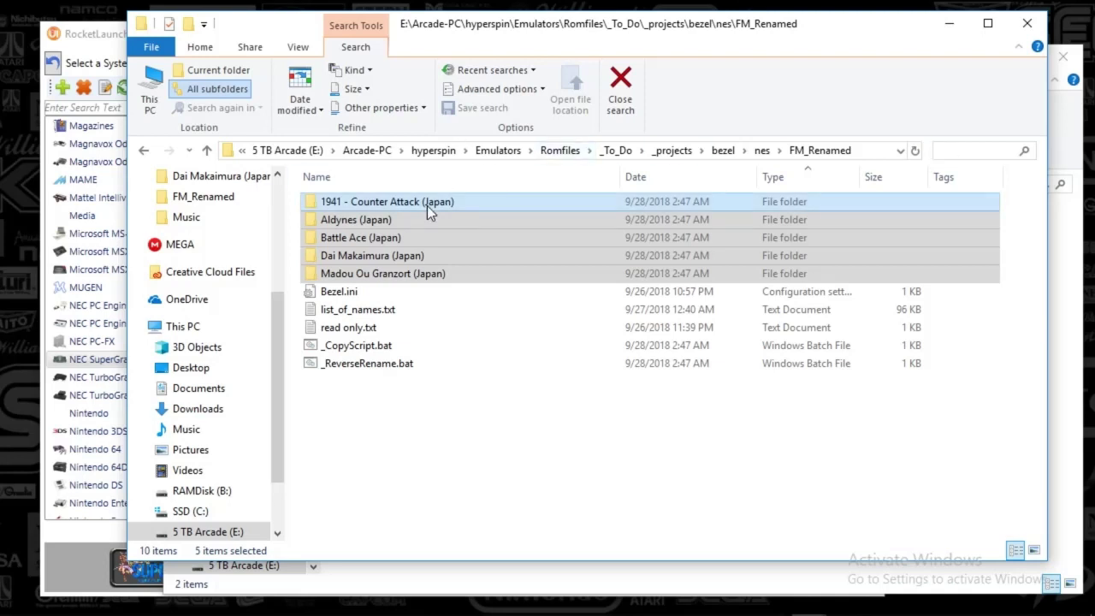
Search FM_Renamed for 'ini' and show the results in Details view
type("ini")
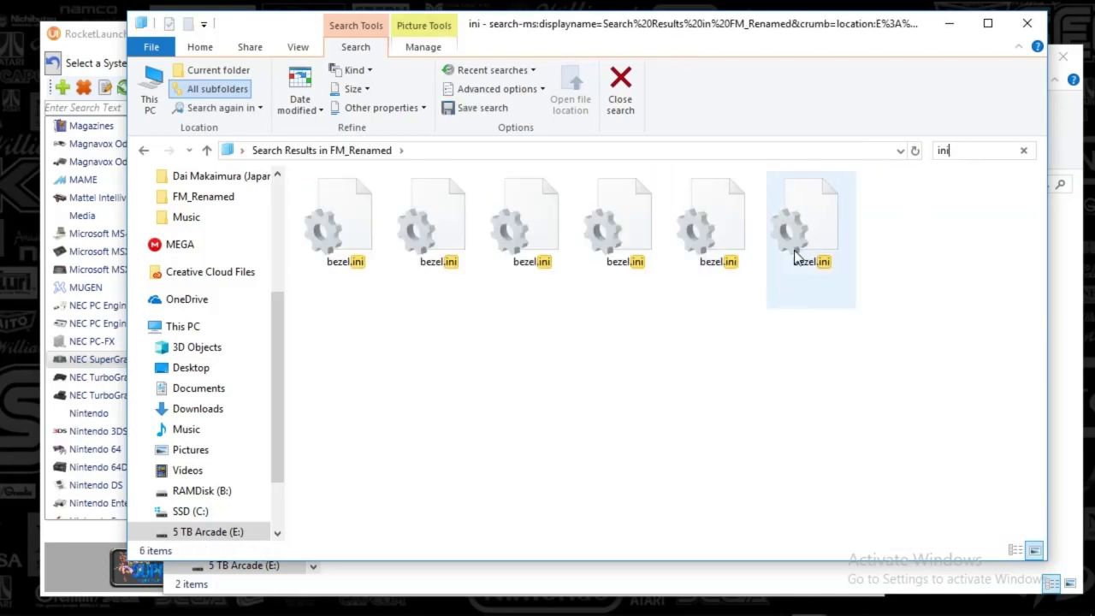
right_click(454, 313)
right_click(397, 366)
mouse_move(430, 382)
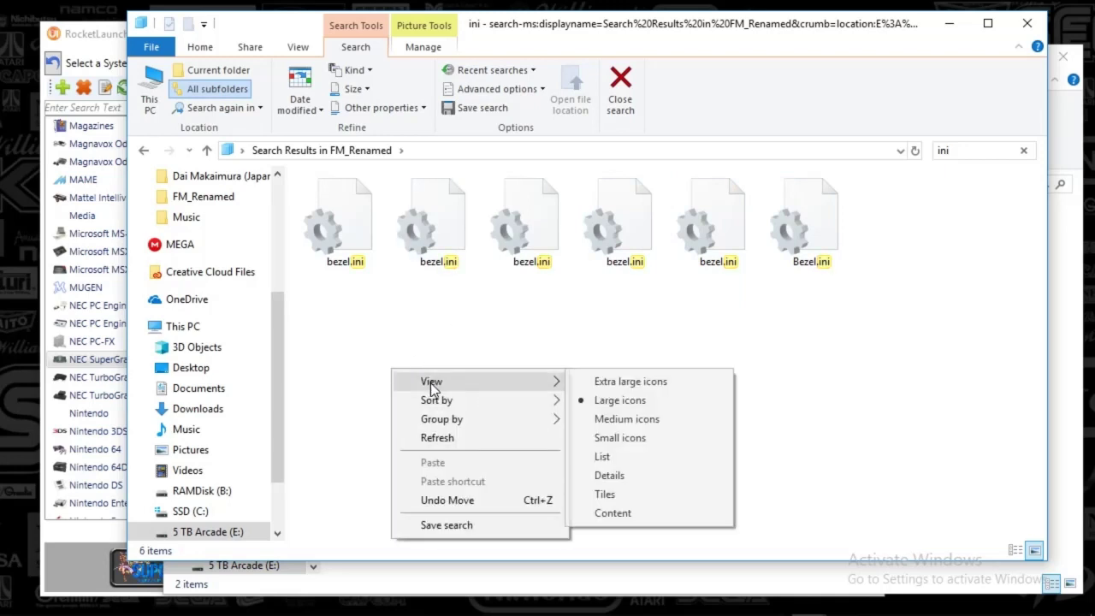
left_click(626, 482)
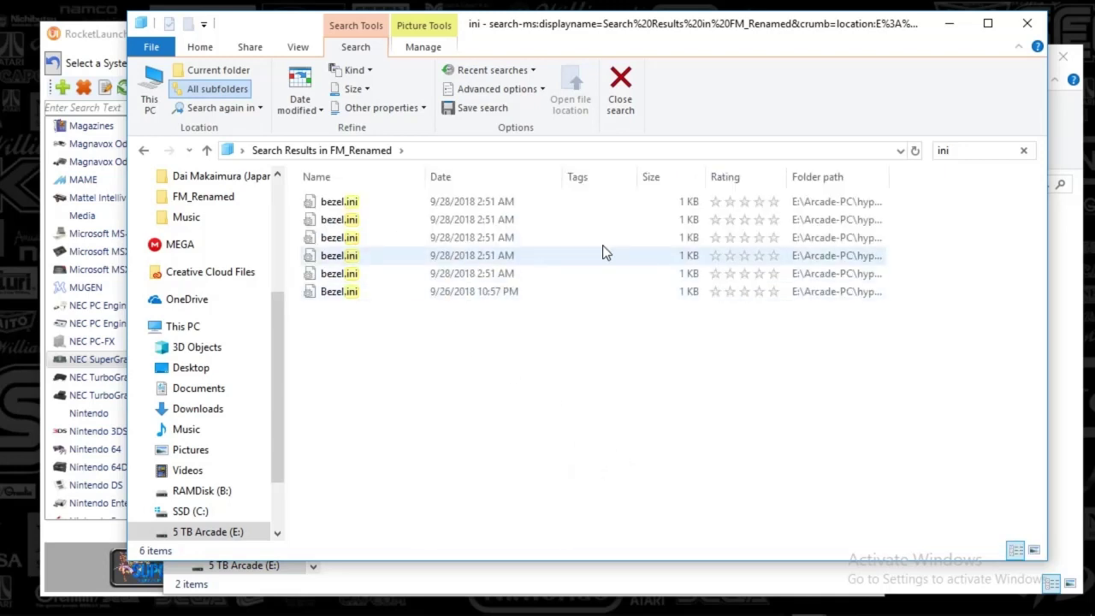
Move the Folder path column beside Name and widen it to show full paths
left_click_drag(888, 185, 1061, 198)
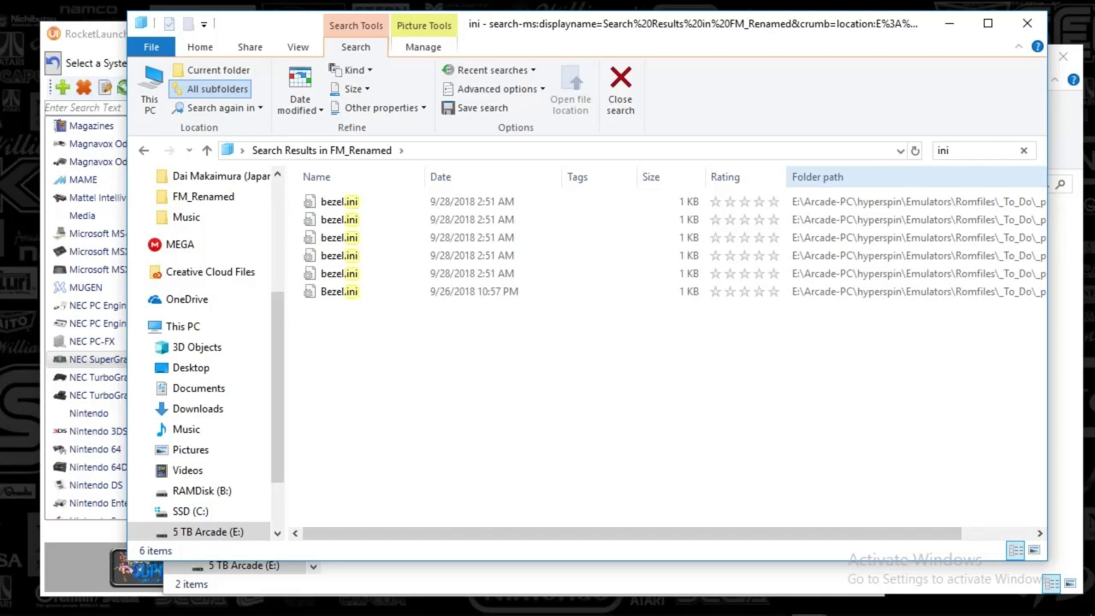
left_click_drag(853, 528, 951, 521)
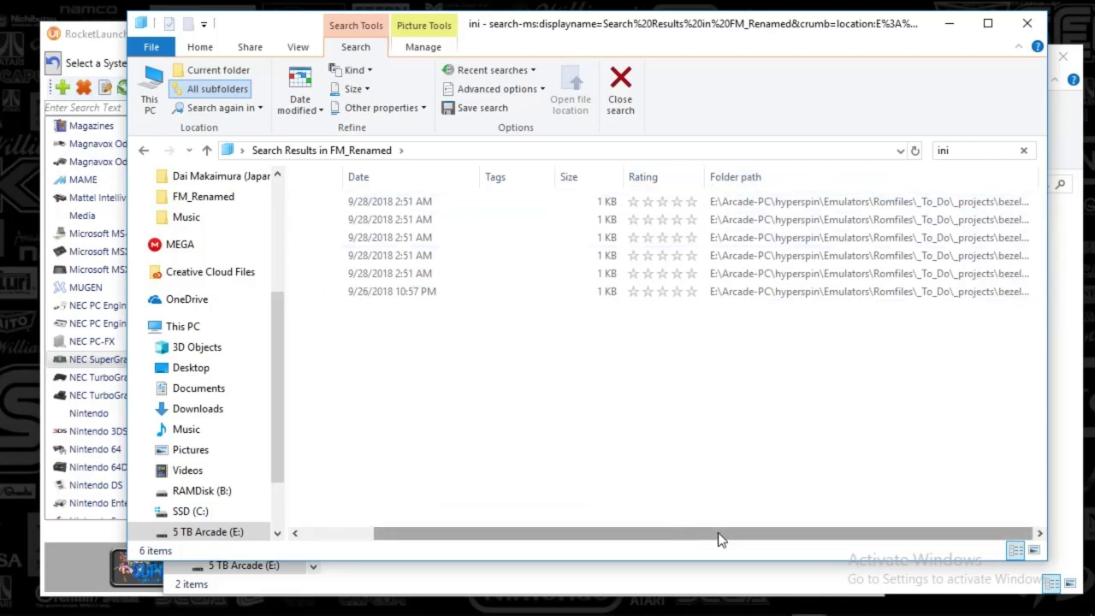
left_click_drag(727, 177, 411, 252)
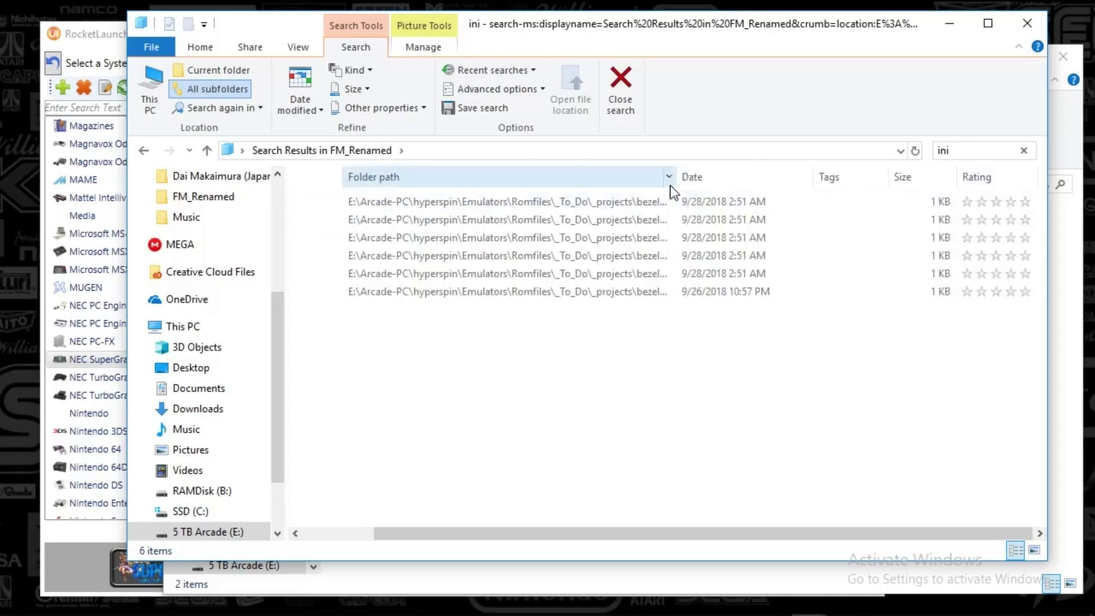
left_click_drag(675, 178, 992, 177)
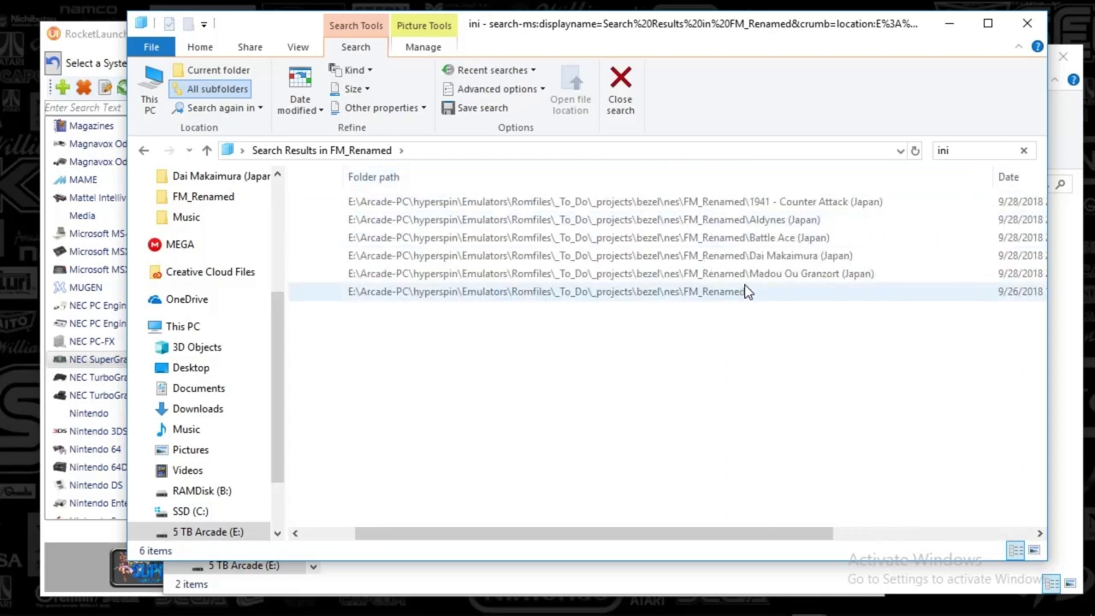
left_click_drag(687, 536, 633, 536)
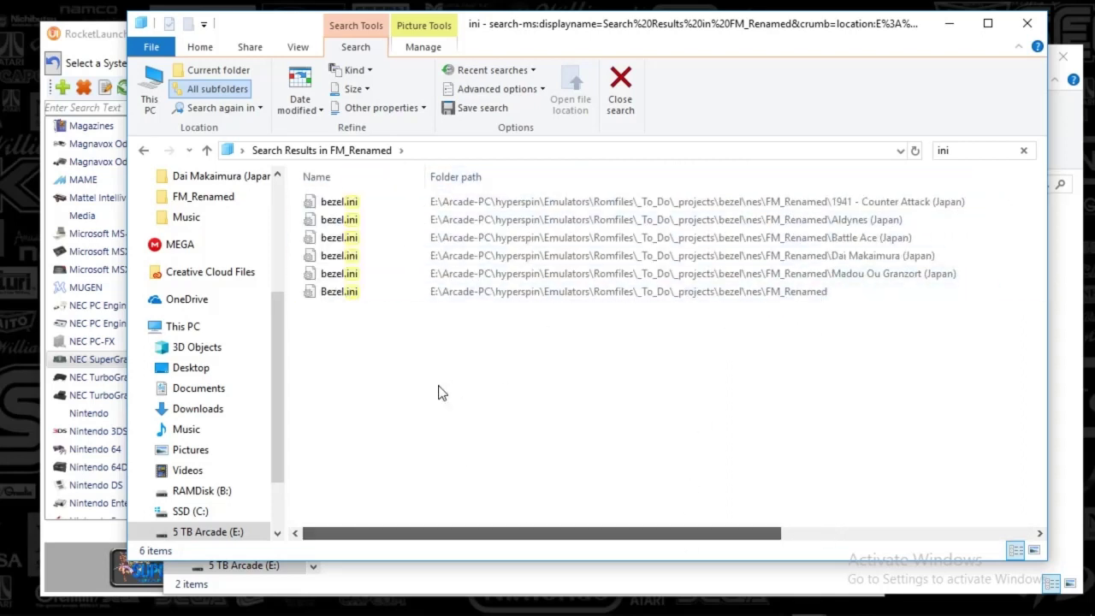
Try deleting five selected bezel.ini results, then cancel the Item Not Found error
left_click(335, 203)
left_click(346, 274, "shift")
right_click(346, 274)
left_click(432, 556)
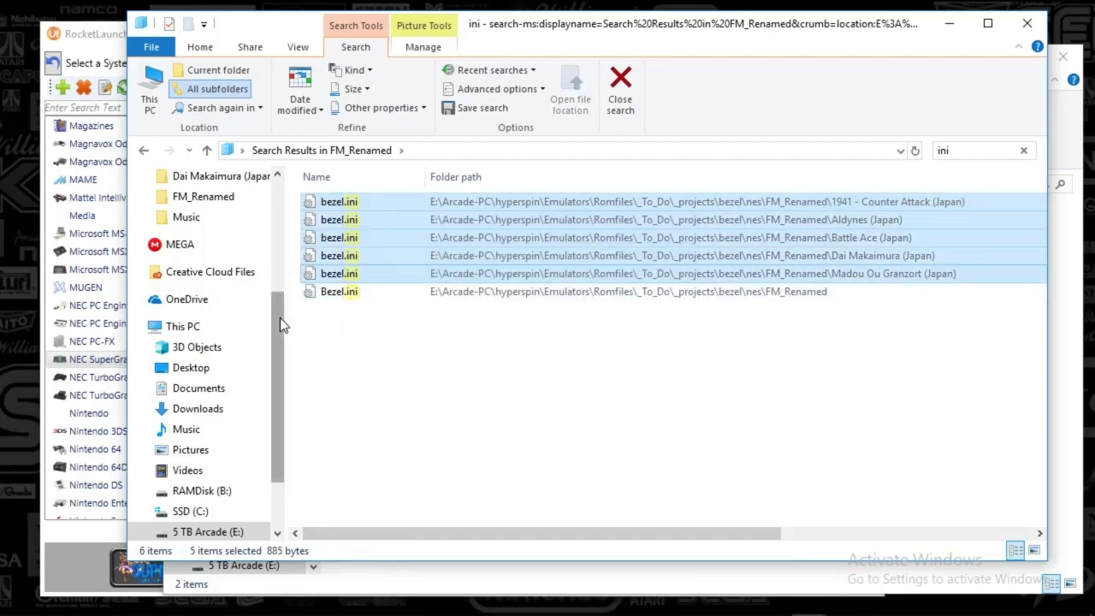
left_click_drag(275, 329, 305, 203)
right_click(364, 237)
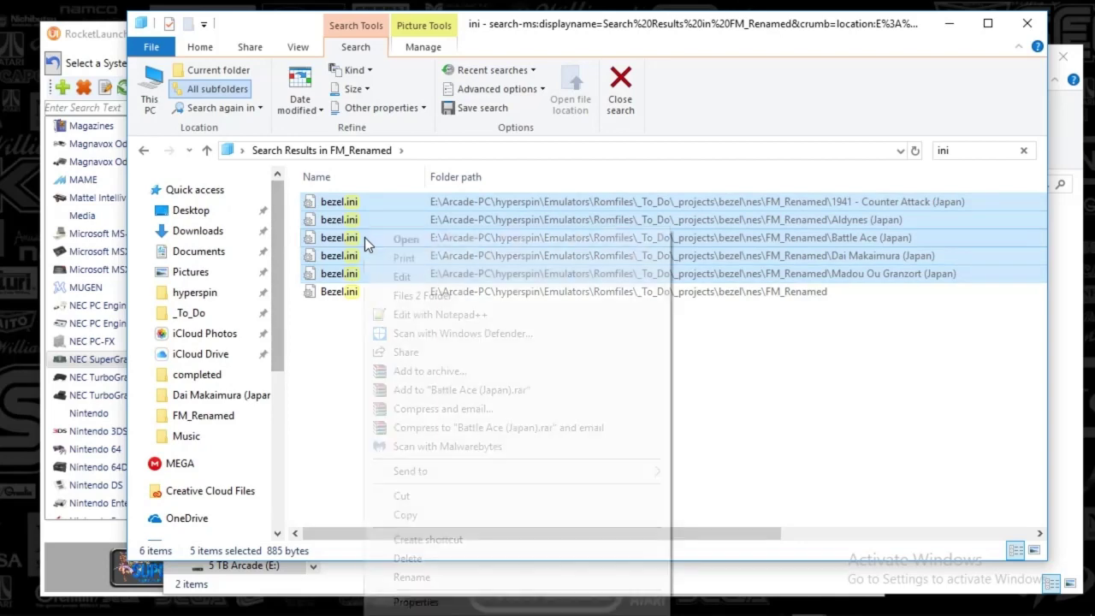
left_click(402, 557)
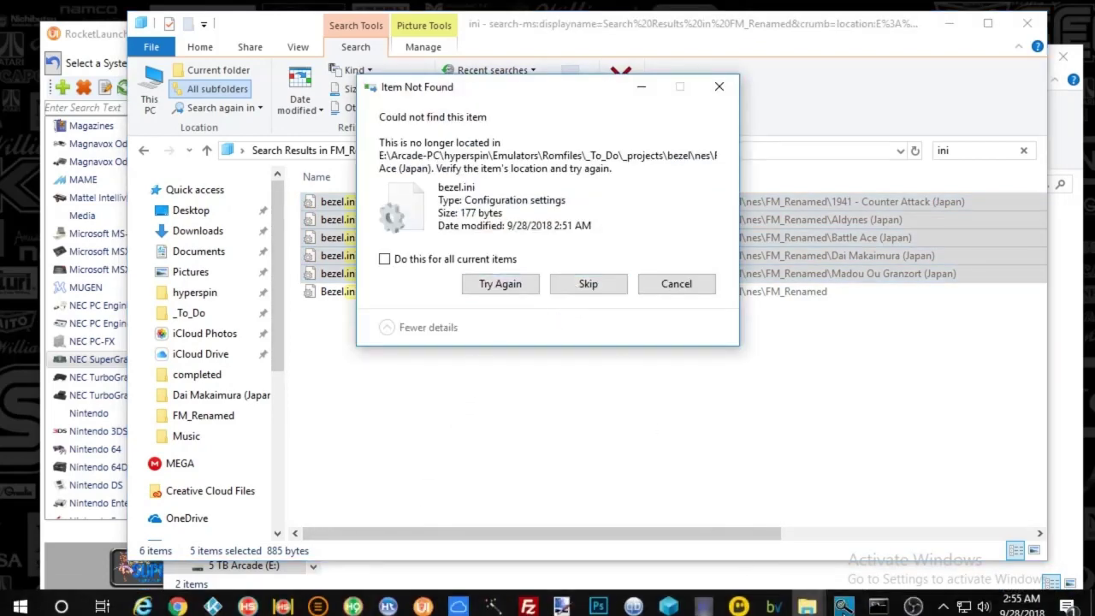
mouse_move(809, 606)
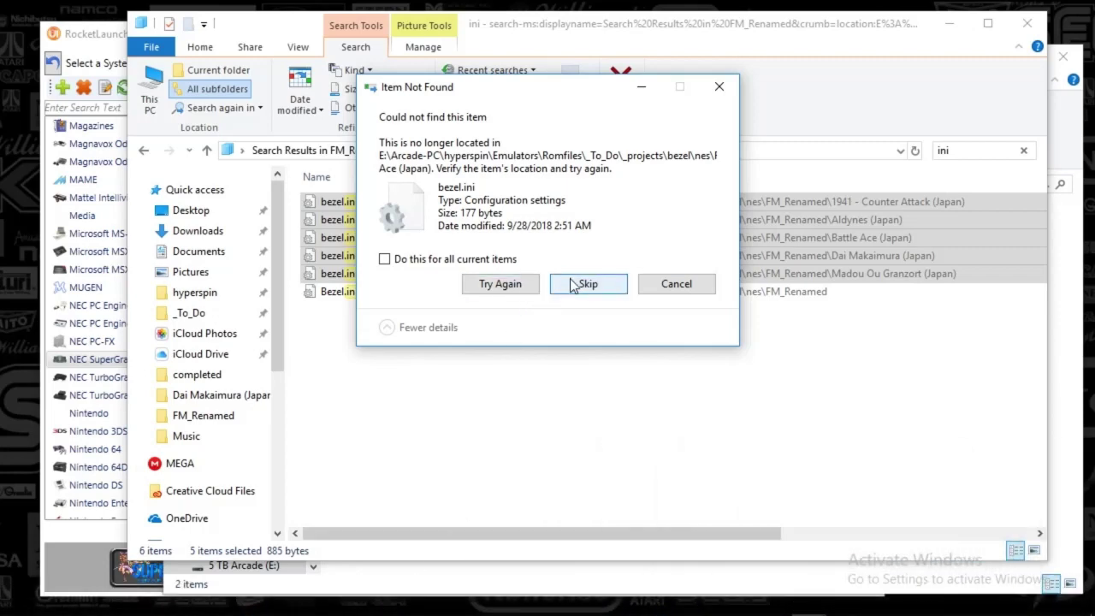
left_click(648, 289)
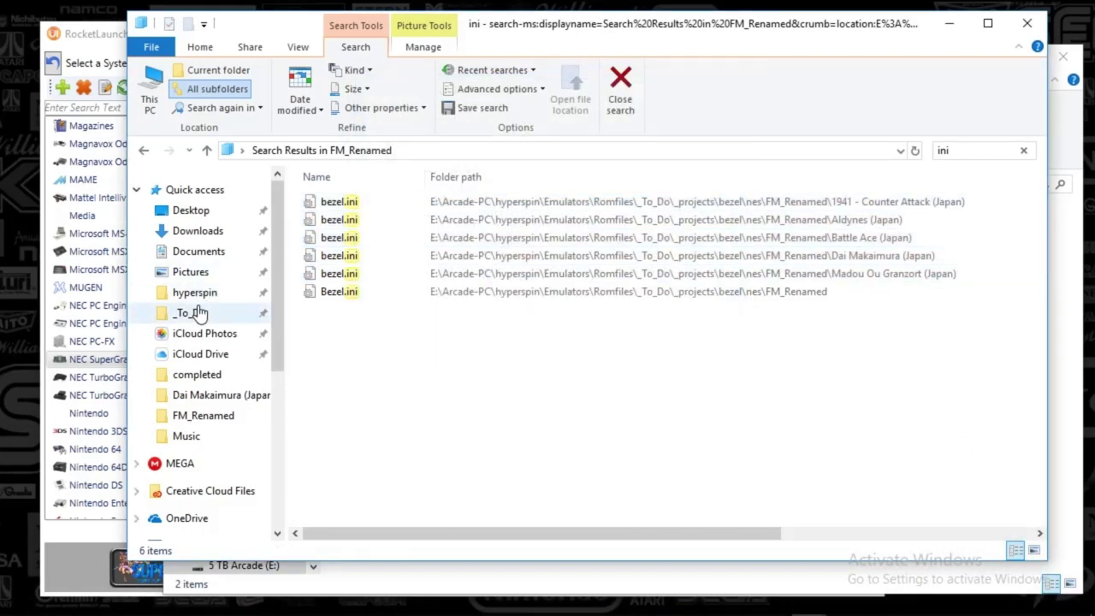
Browse to _projects\bezel\nes\FM_Renamed\Battle Ace (Japan) and open Bezel.png in paint.net
left_click(192, 312)
double_click(342, 205)
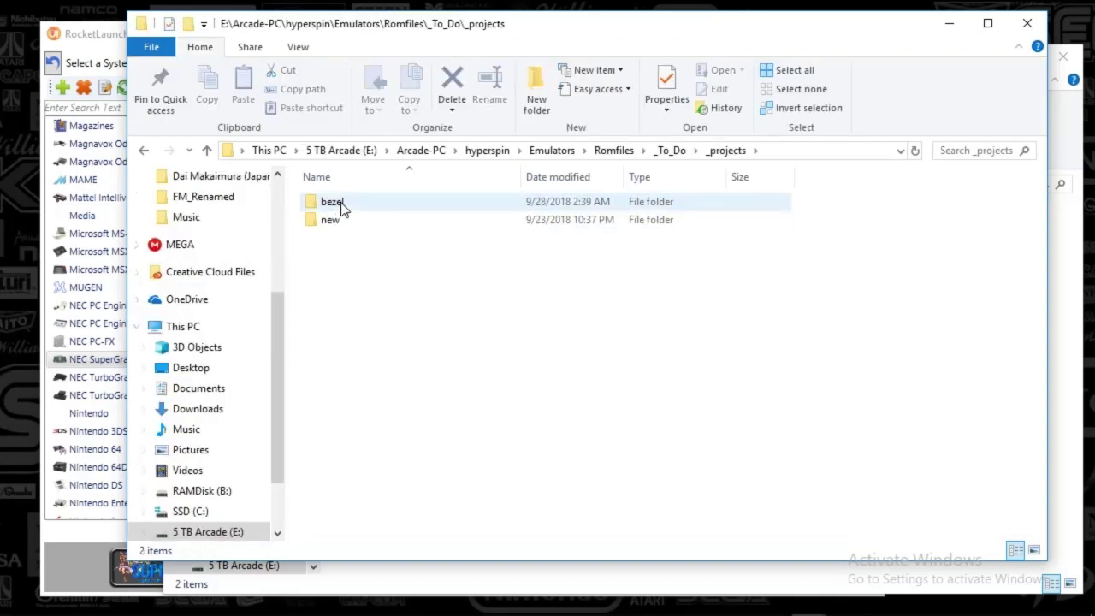
double_click(342, 205)
double_click(342, 366)
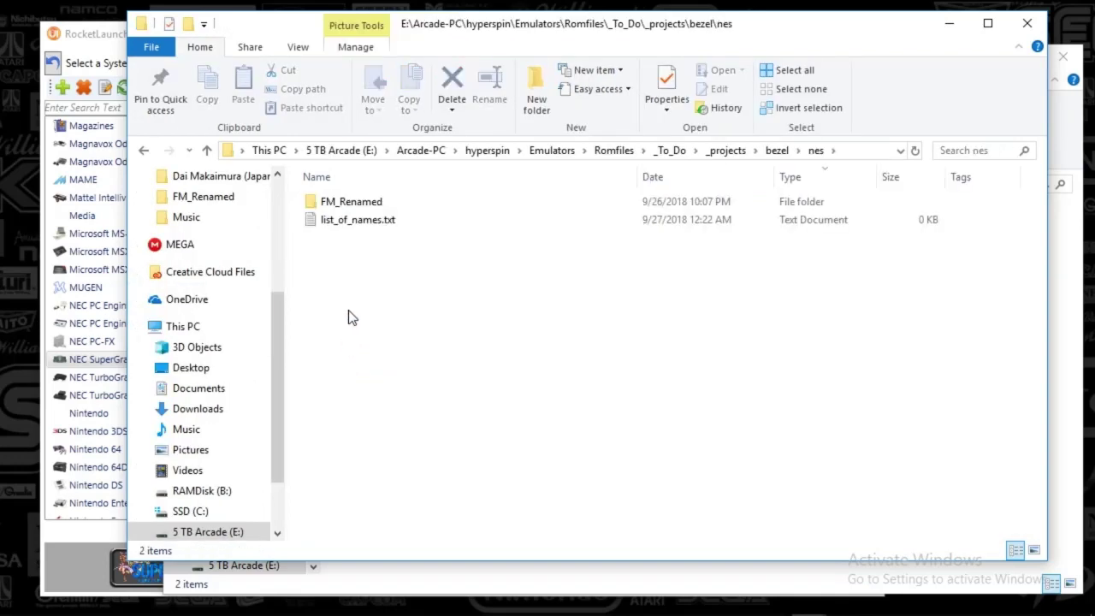
double_click(350, 202)
double_click(351, 237)
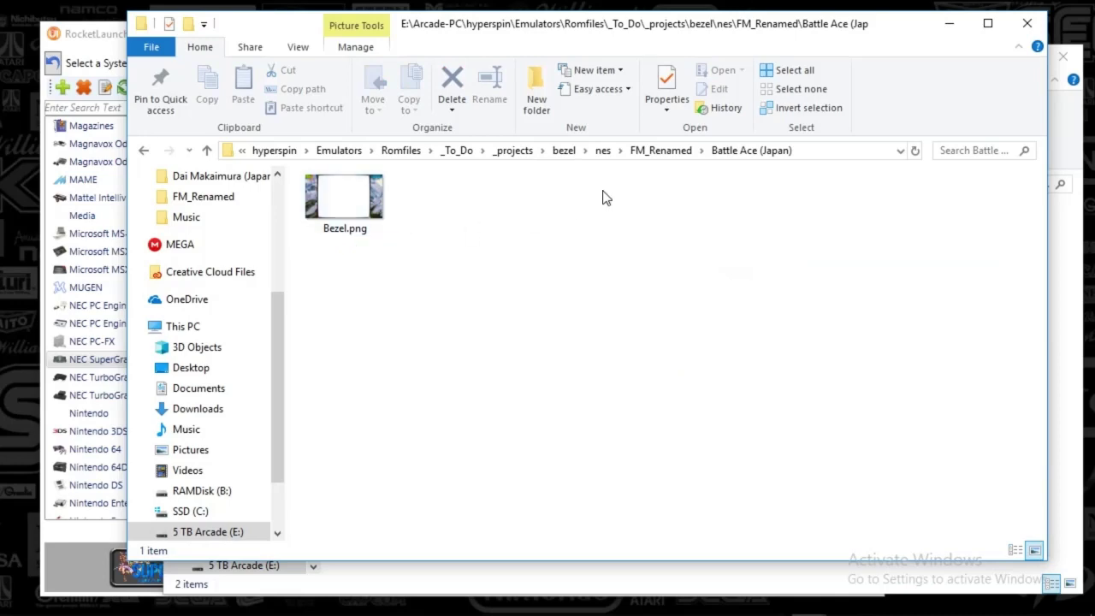
left_click(659, 151)
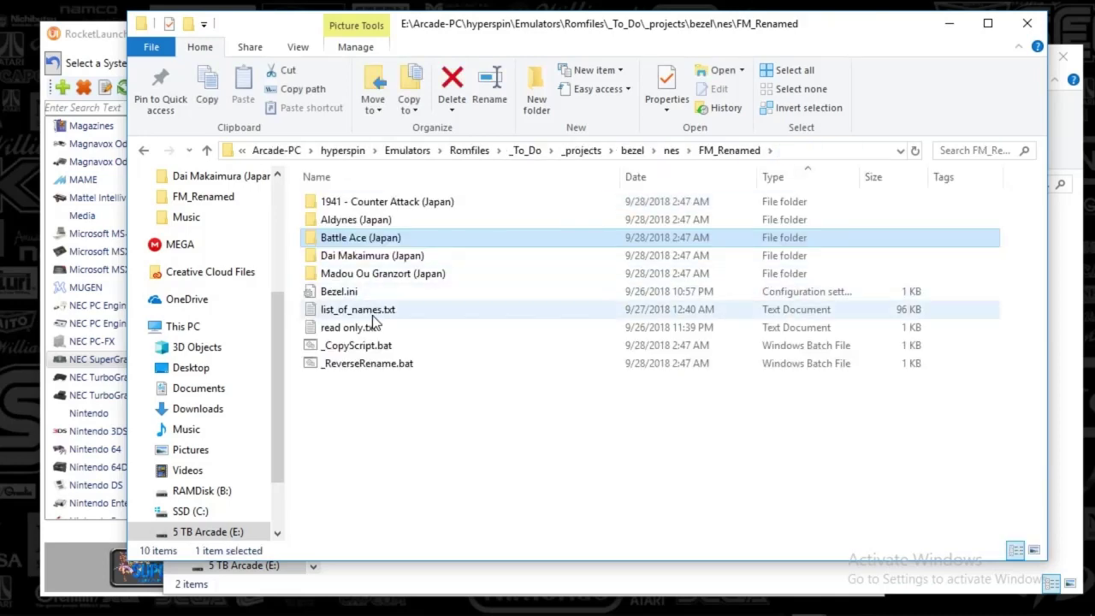
double_click(349, 239)
double_click(340, 219)
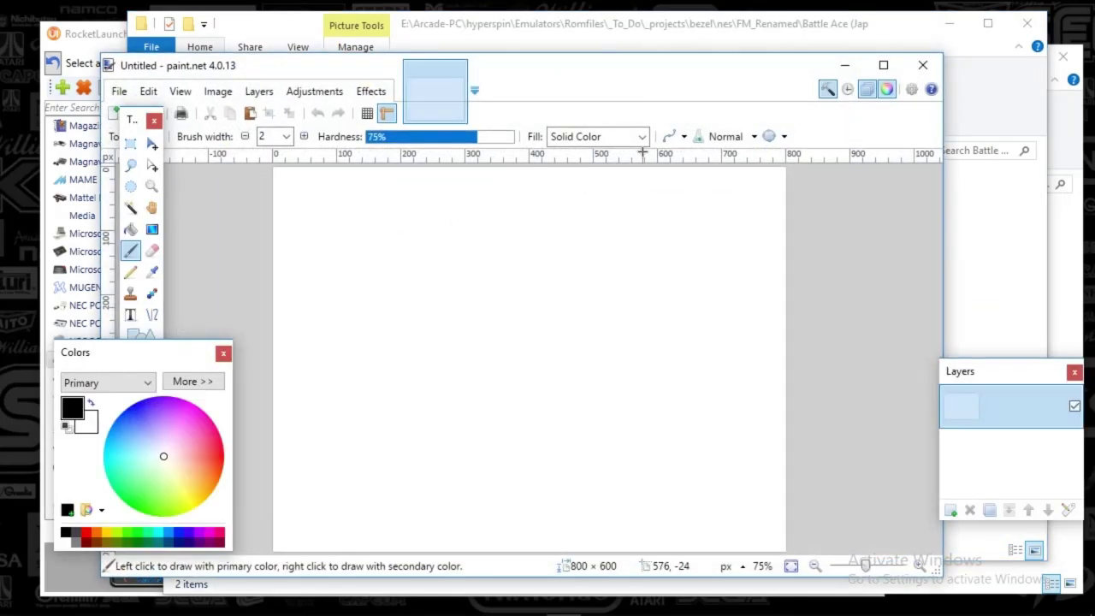
Open Bezel.ini in Notepad and arrange it beside the bezel image
key("alt+Tab")
left_click(672, 151)
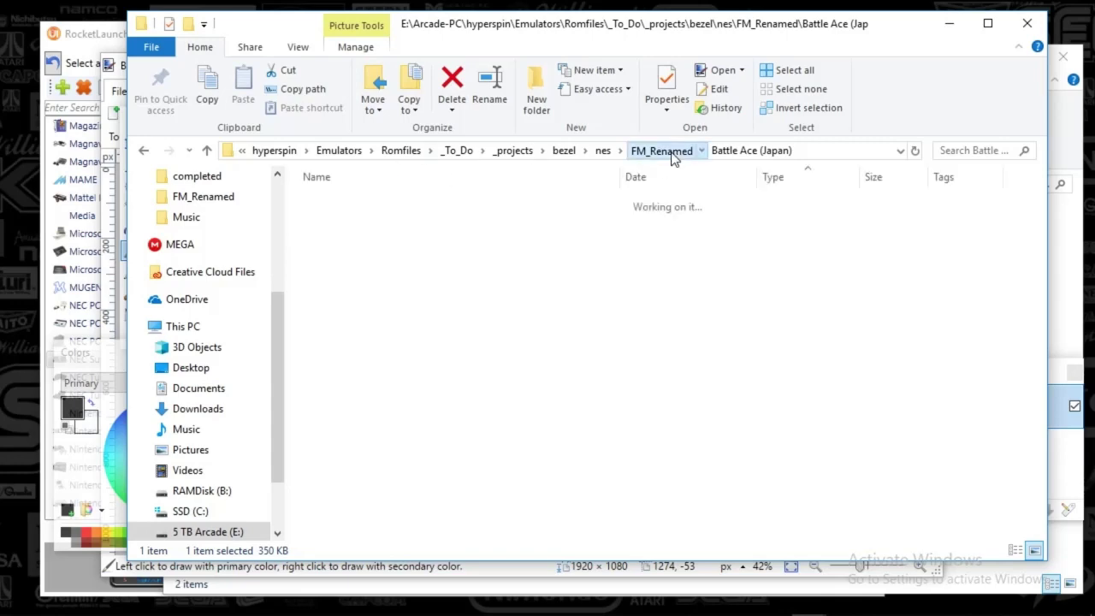
double_click(342, 291)
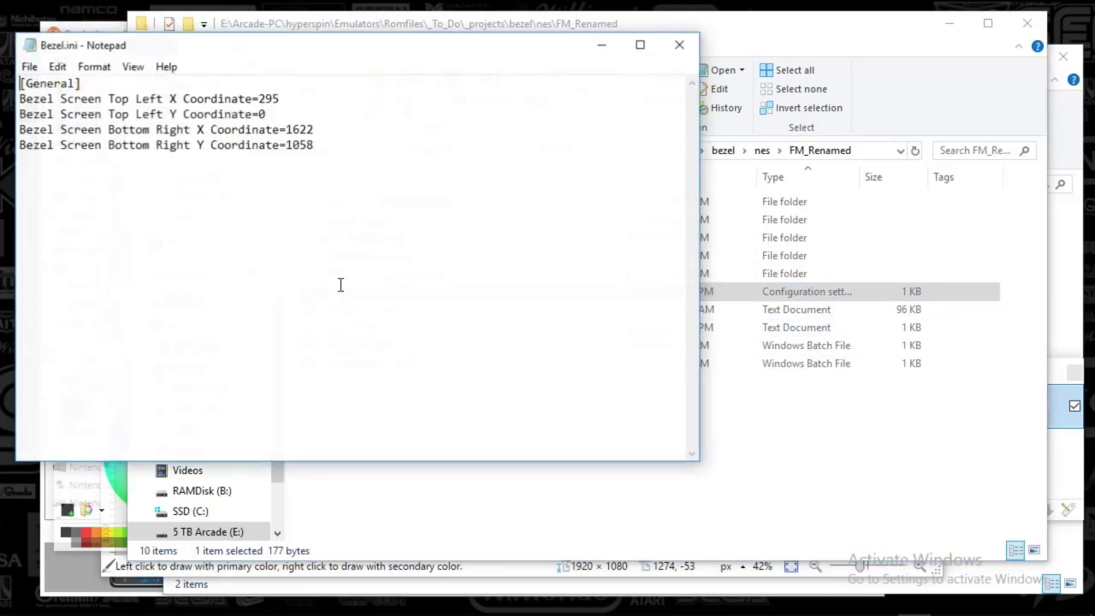
left_click(959, 33)
left_click(959, 32)
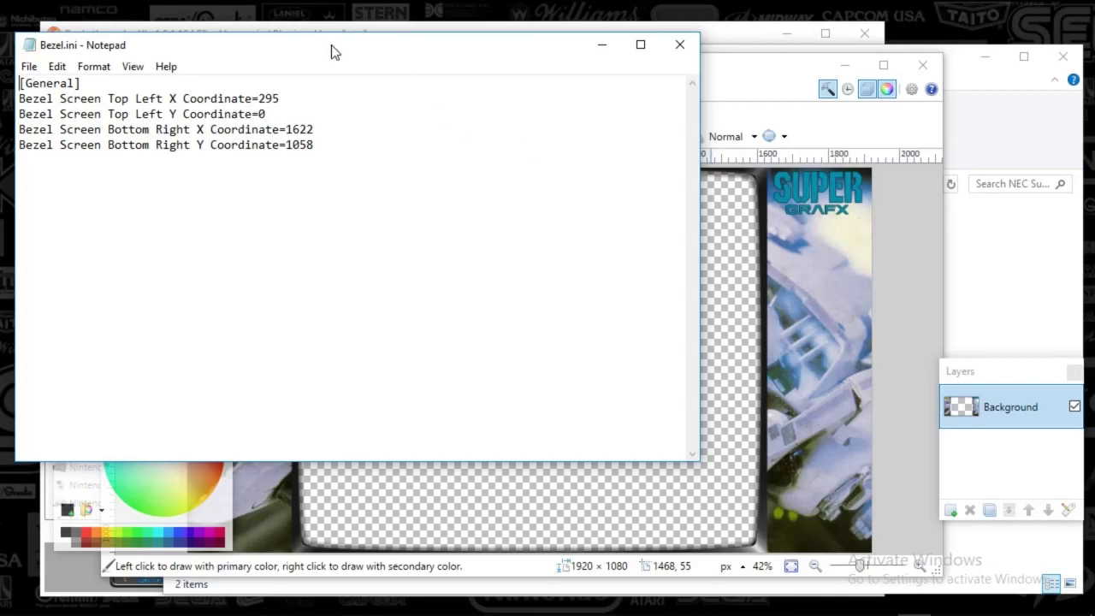
left_click_drag(335, 52, 325, 28)
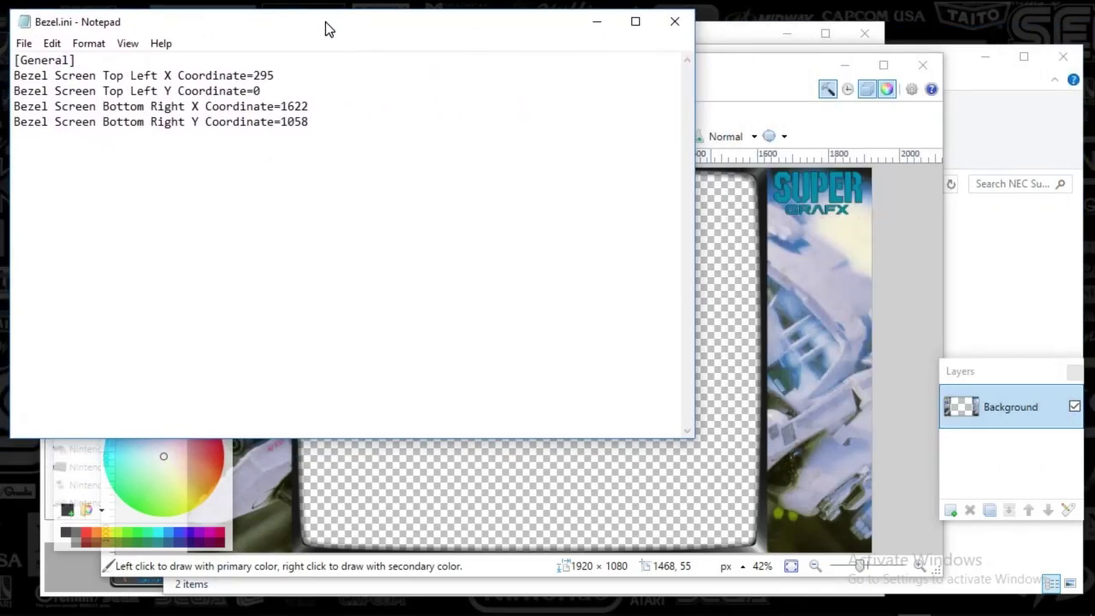
left_click(768, 86)
left_click_drag(673, 63, 768, 61)
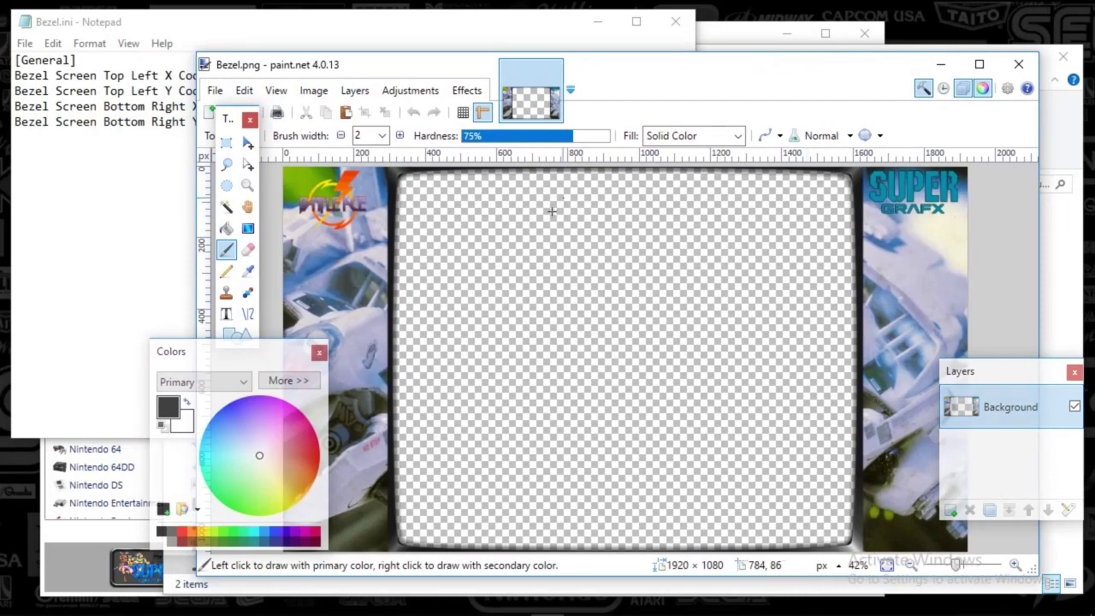
Change Bezel.ini's bottom-right Y from 1058 to 1080 and save it
left_click(157, 127)
left_click(747, 85)
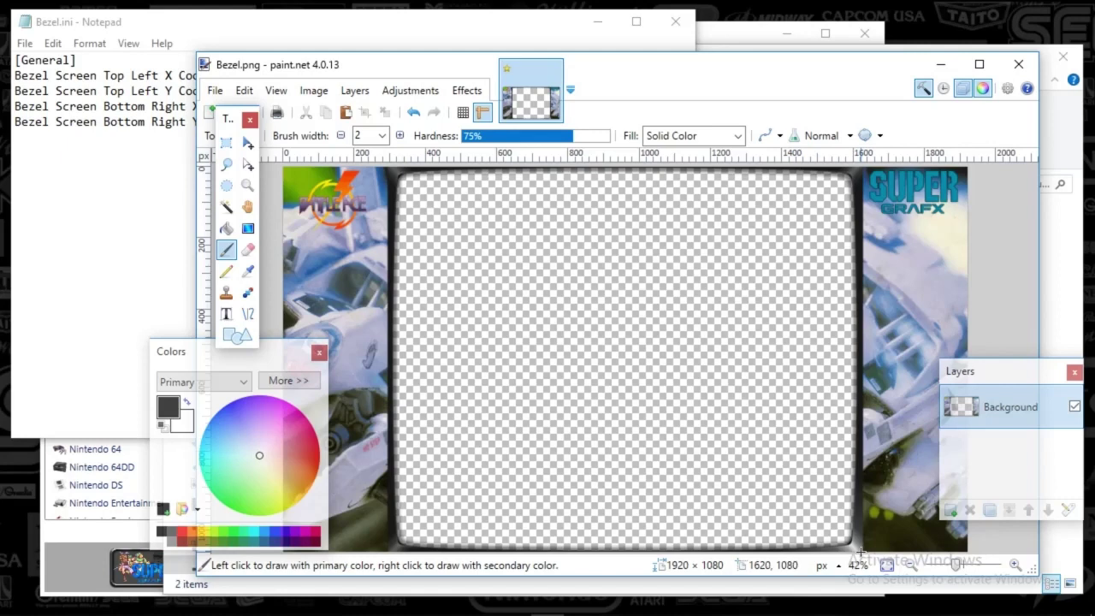
left_click(69, 163)
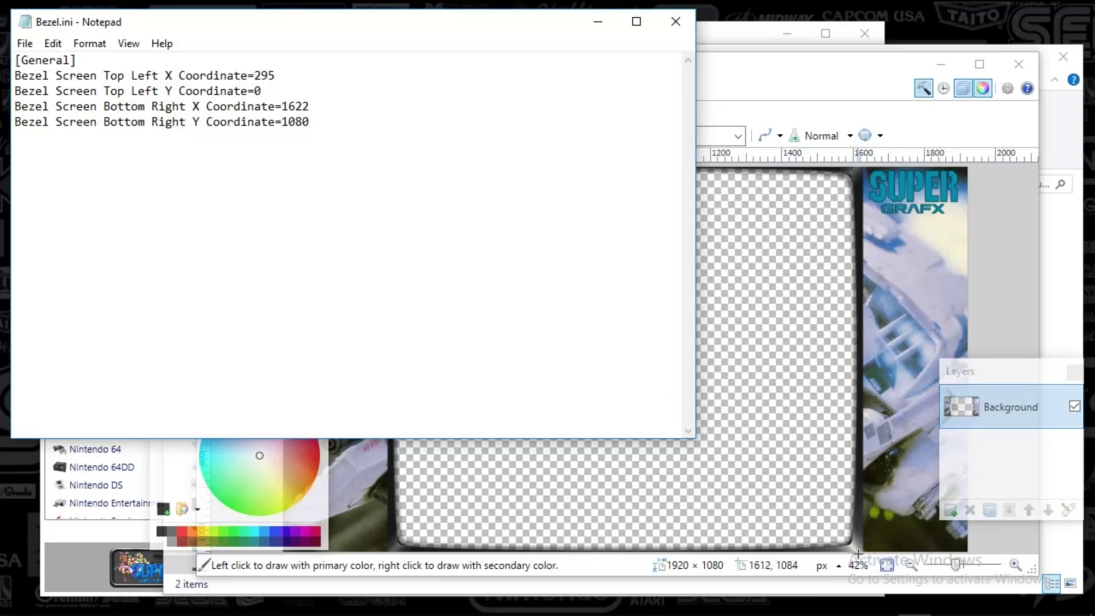
left_click(25, 43)
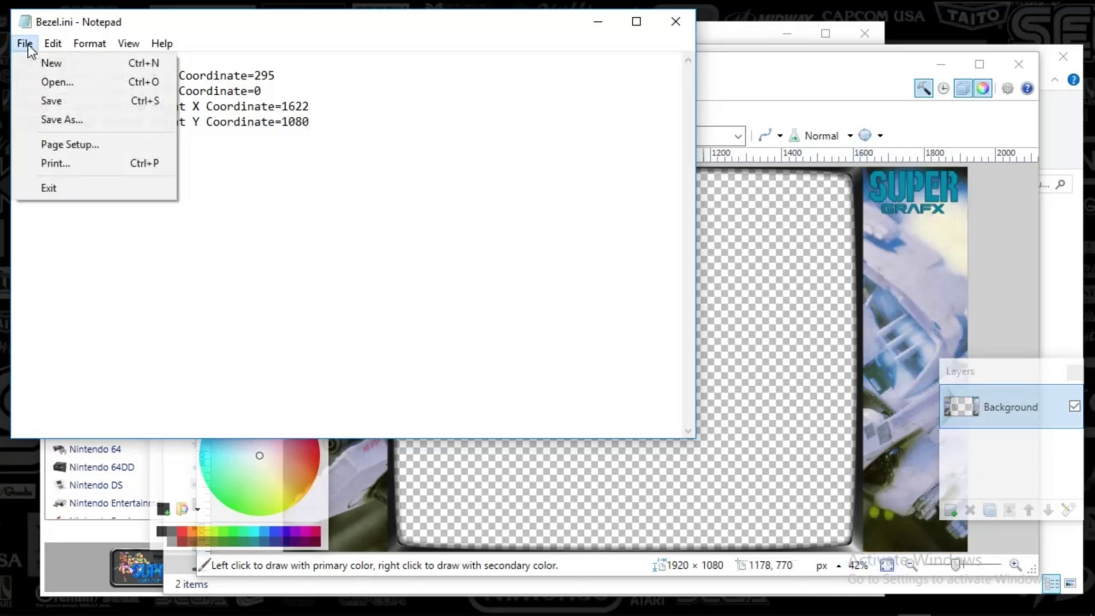
left_click(44, 101)
Close Notepad and paint.net, discarding changes to the image
left_click(675, 22)
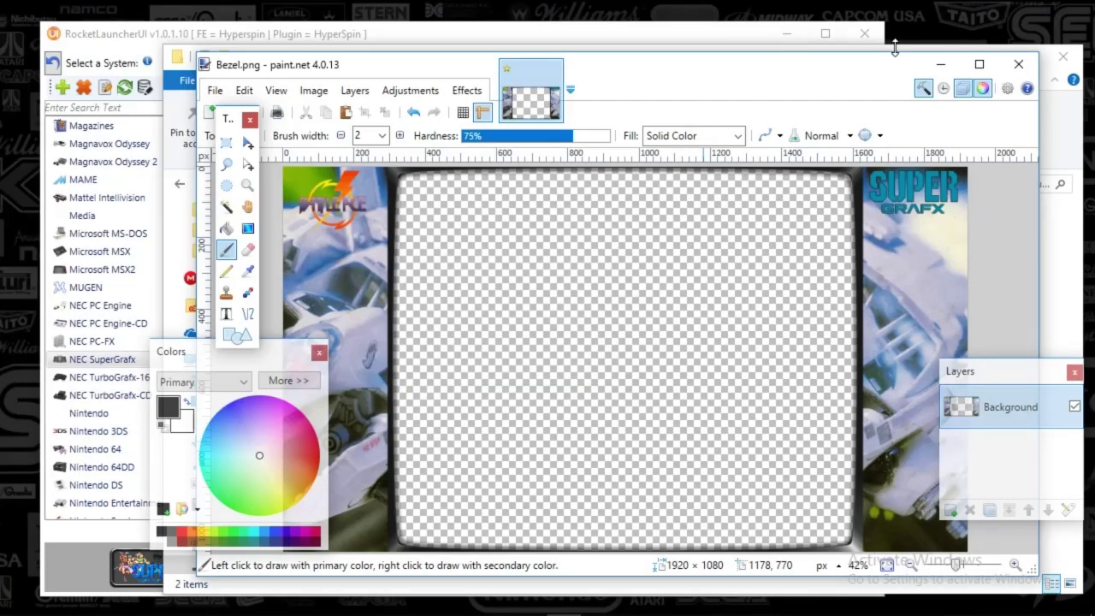
left_click(1018, 64)
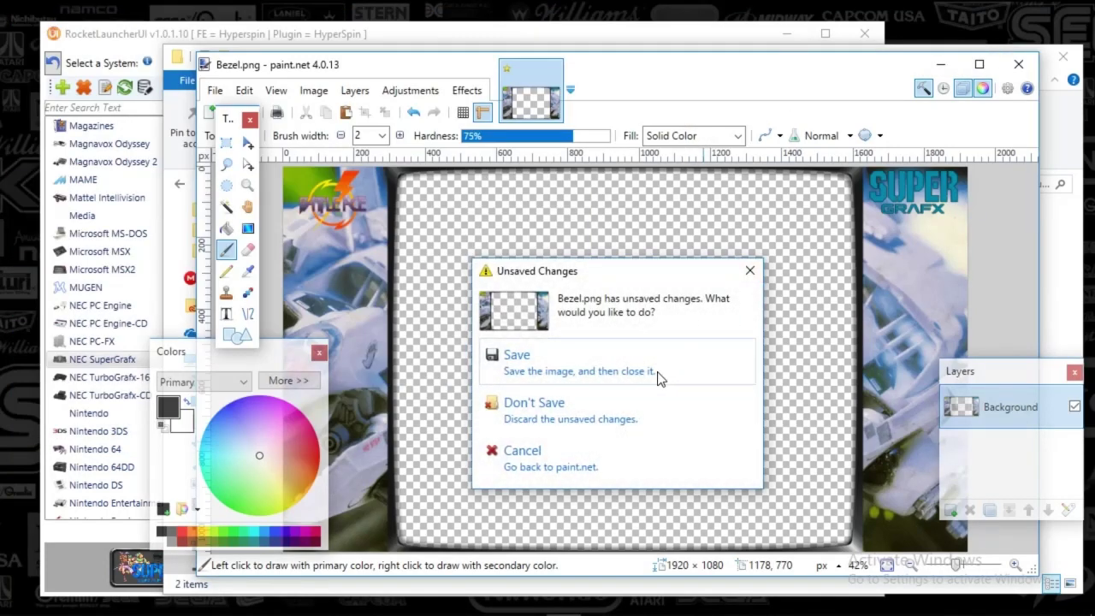
left_click(616, 427)
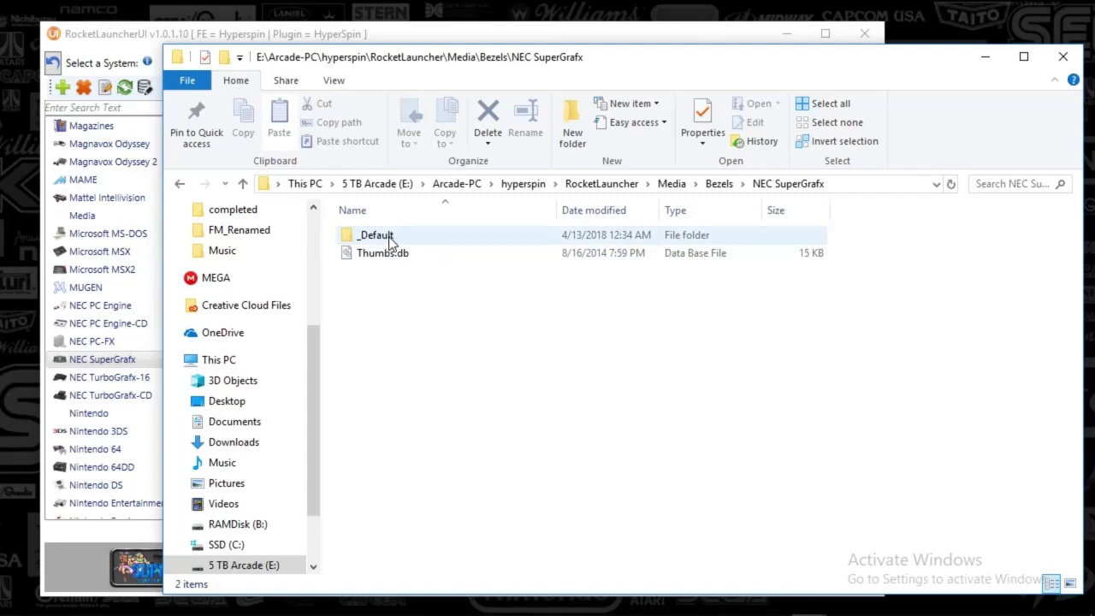
Open New Text Document.txt from the bezel\completed folder in Notepad
left_click(993, 57)
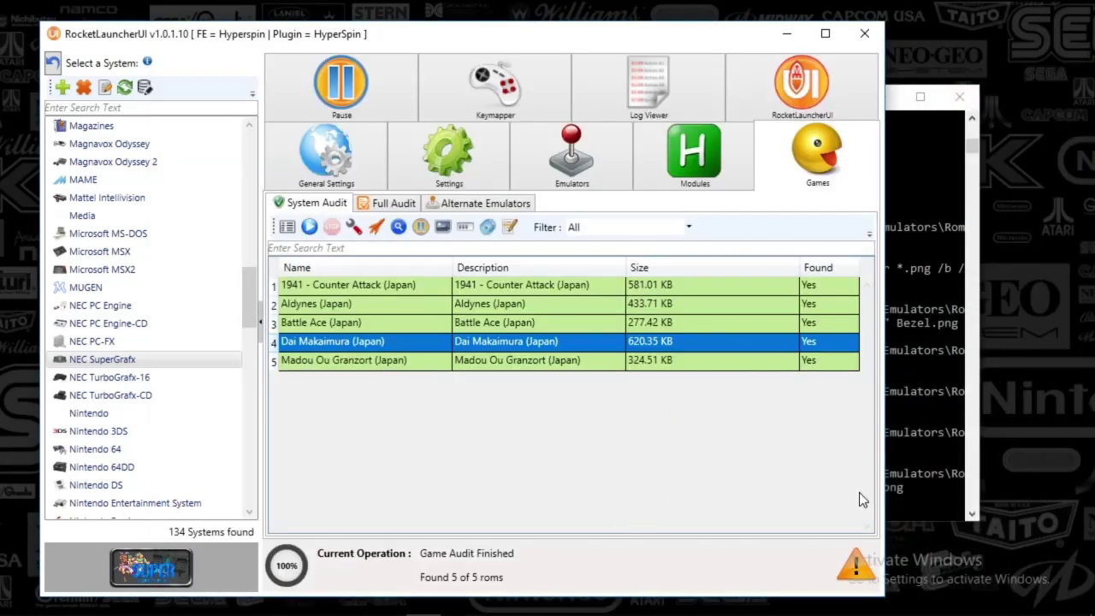
left_click(807, 598)
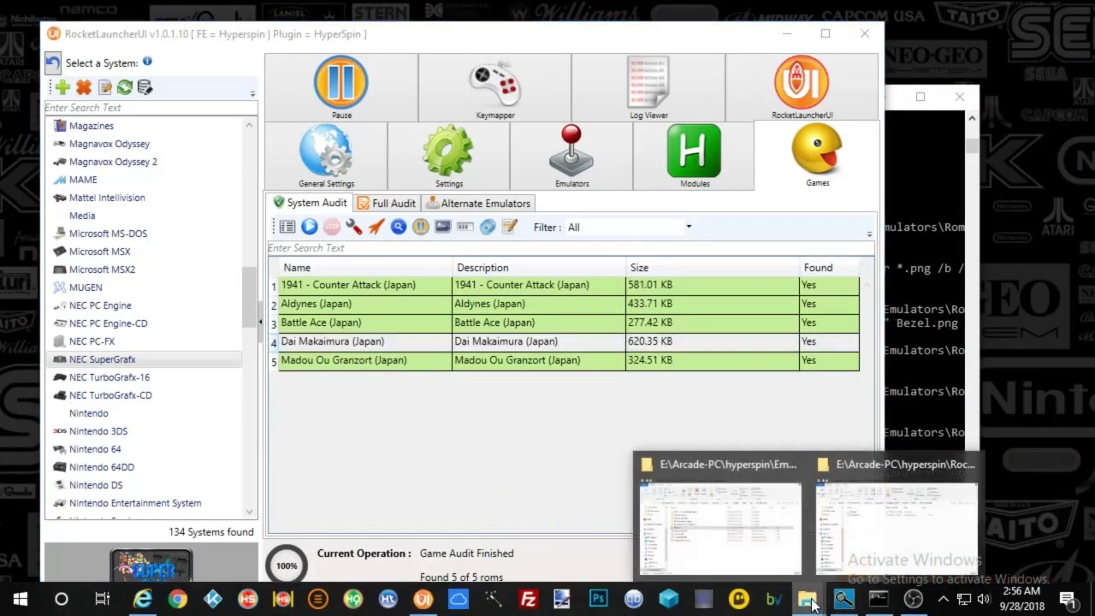
left_click(751, 550)
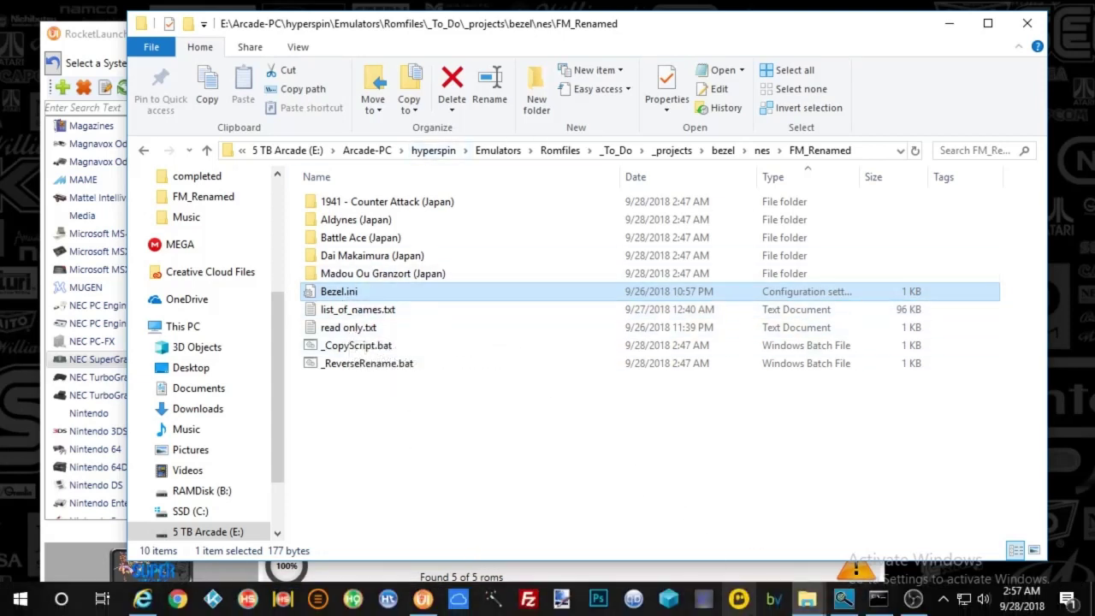
left_click(760, 150)
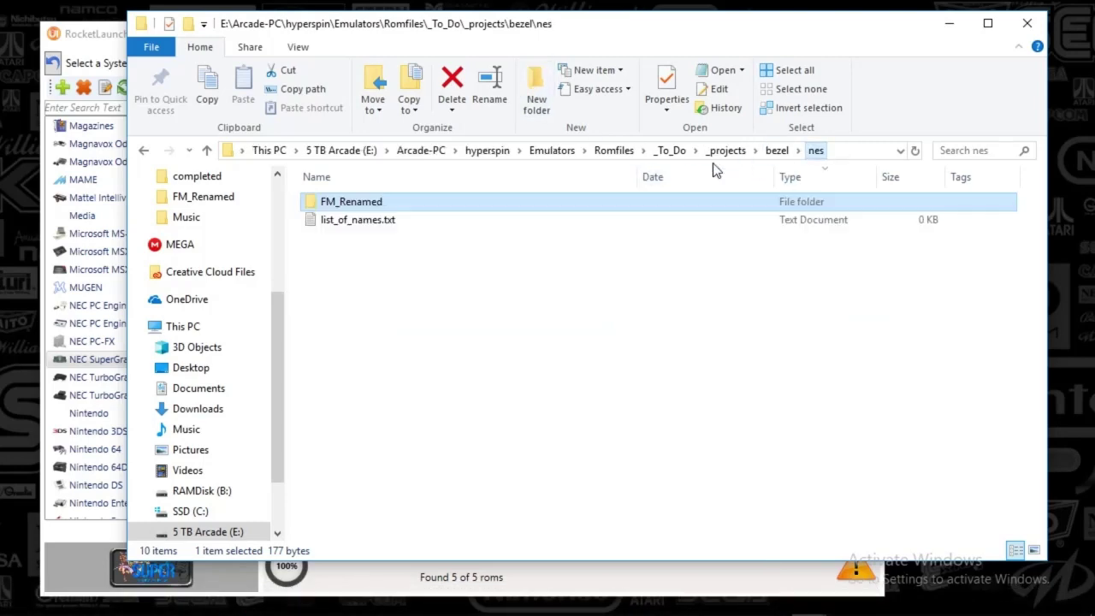
left_click(776, 150)
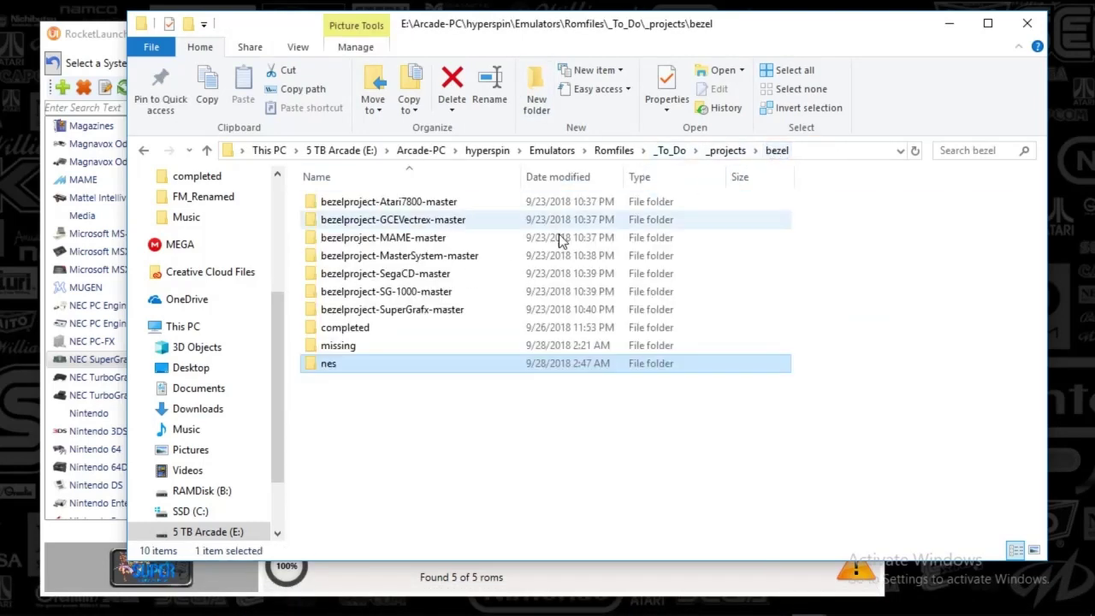
double_click(364, 329)
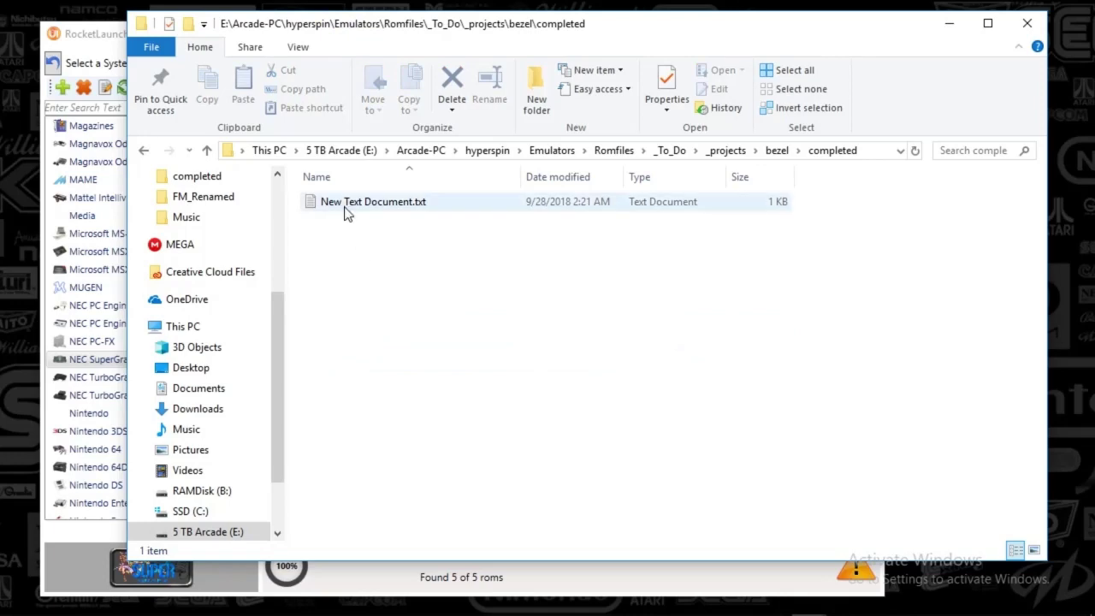
double_click(346, 207)
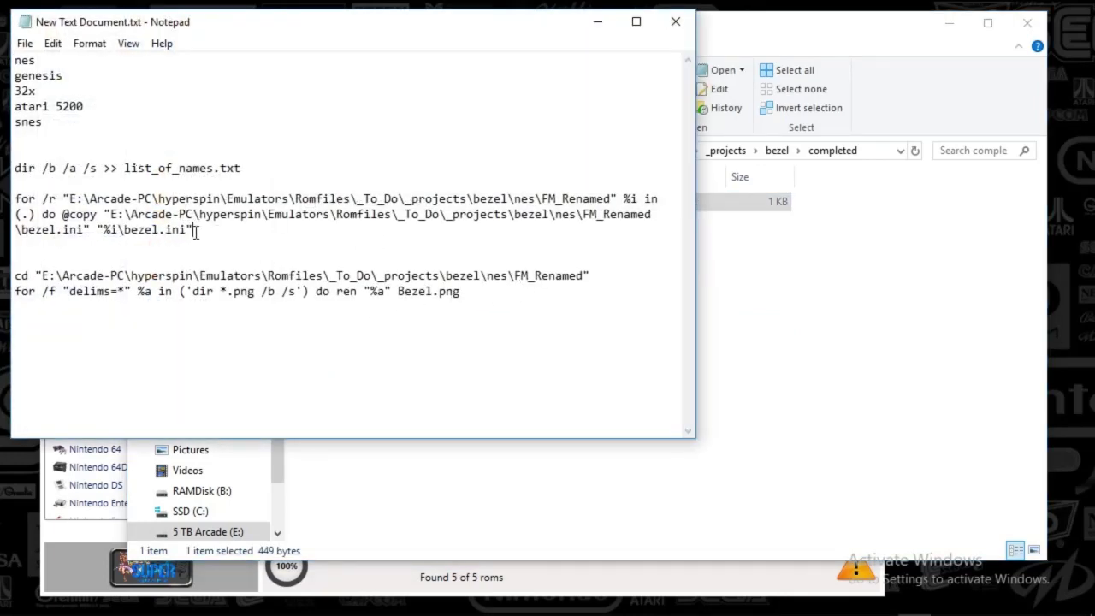
Copy the for /r bezel.ini copy command from Notepad and run it in Command Prompt
left_click_drag(196, 231, 14, 198)
key("cmd+c")
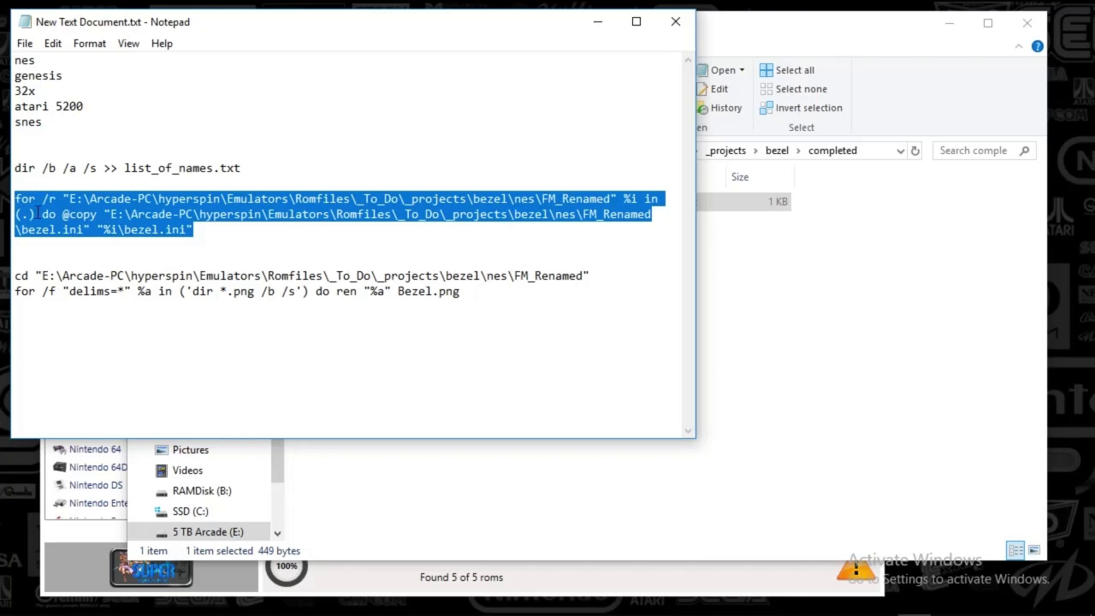
left_click(879, 308)
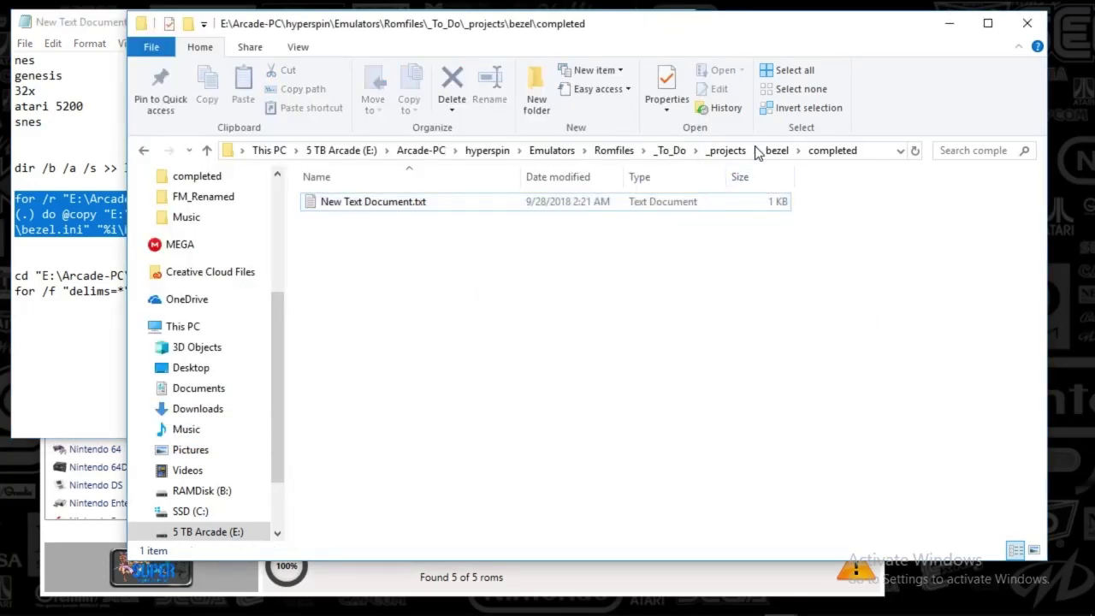
left_click(772, 151)
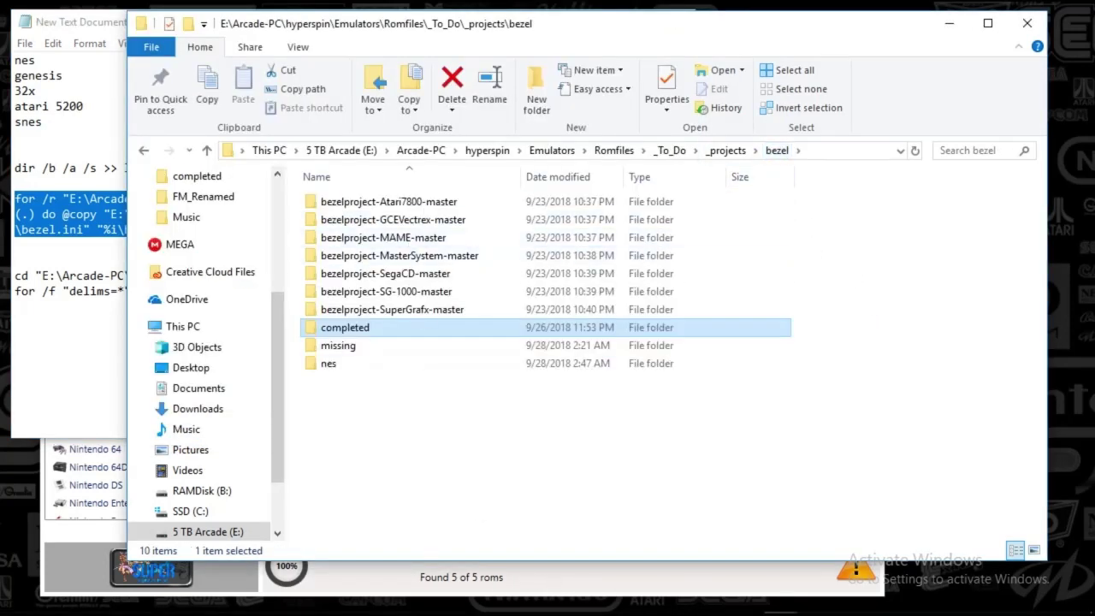
left_click(842, 598)
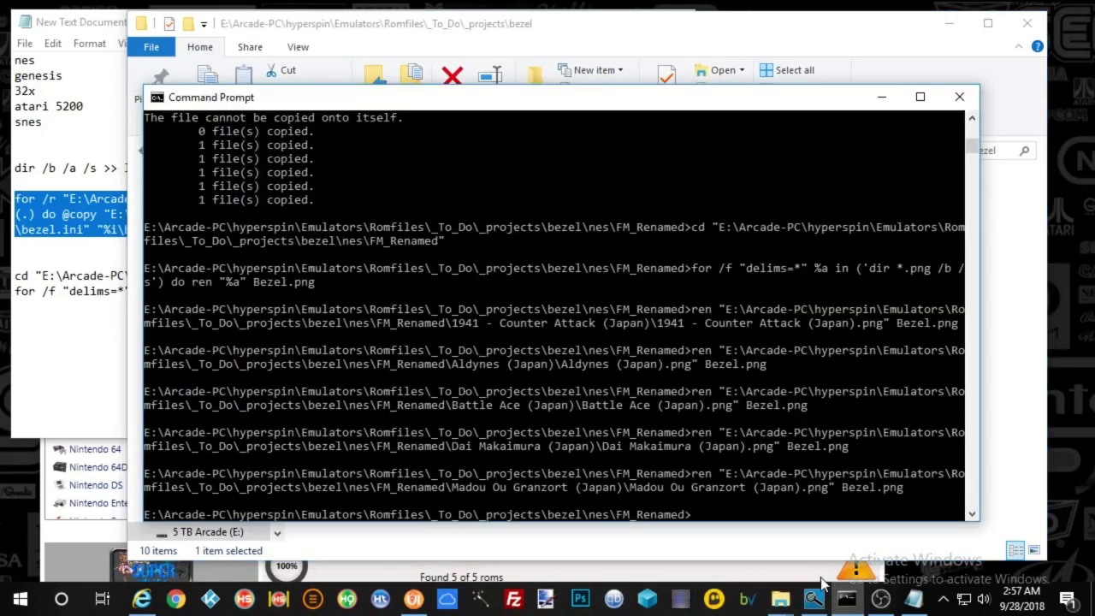
right_click(713, 517)
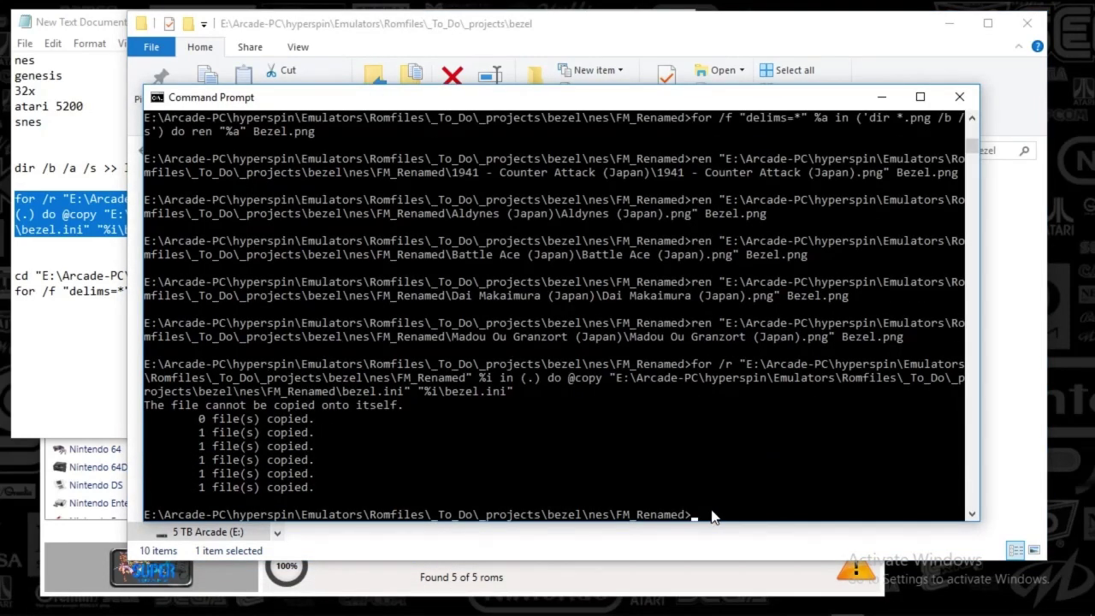
left_click(700, 544)
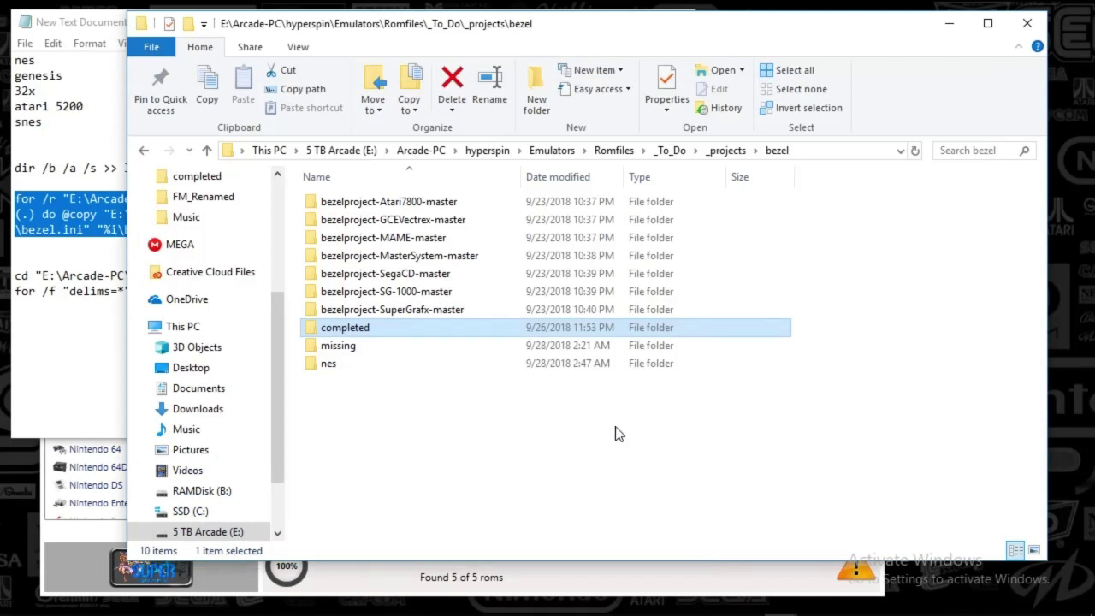
Open nes\FM_Renamed, check Dai Makaimura's files, and cut the five game folders
double_click(343, 364)
double_click(346, 204)
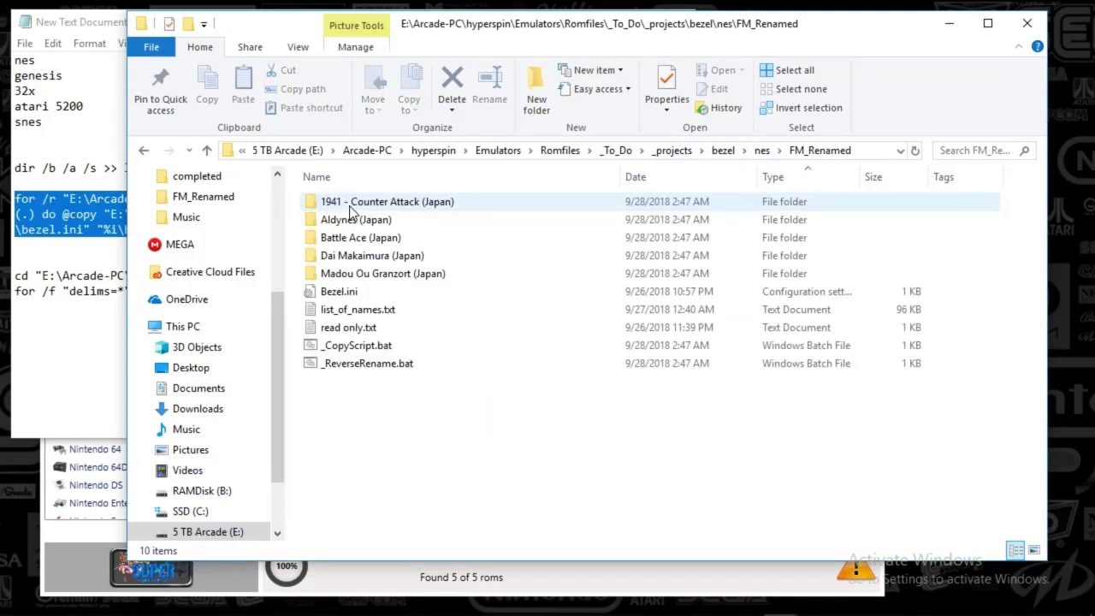
double_click(339, 256)
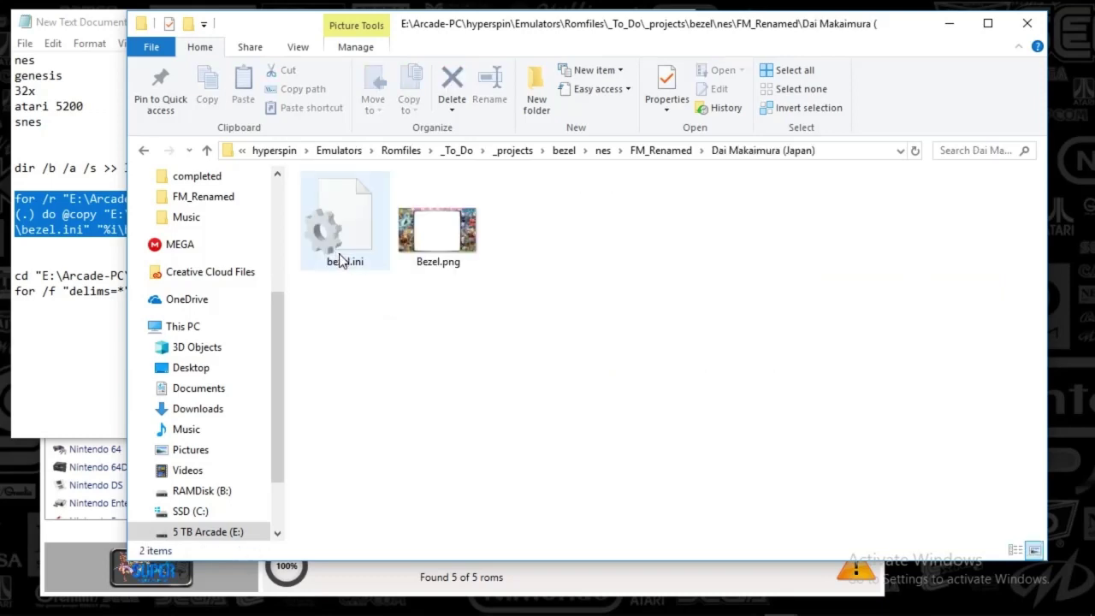
left_click(680, 152)
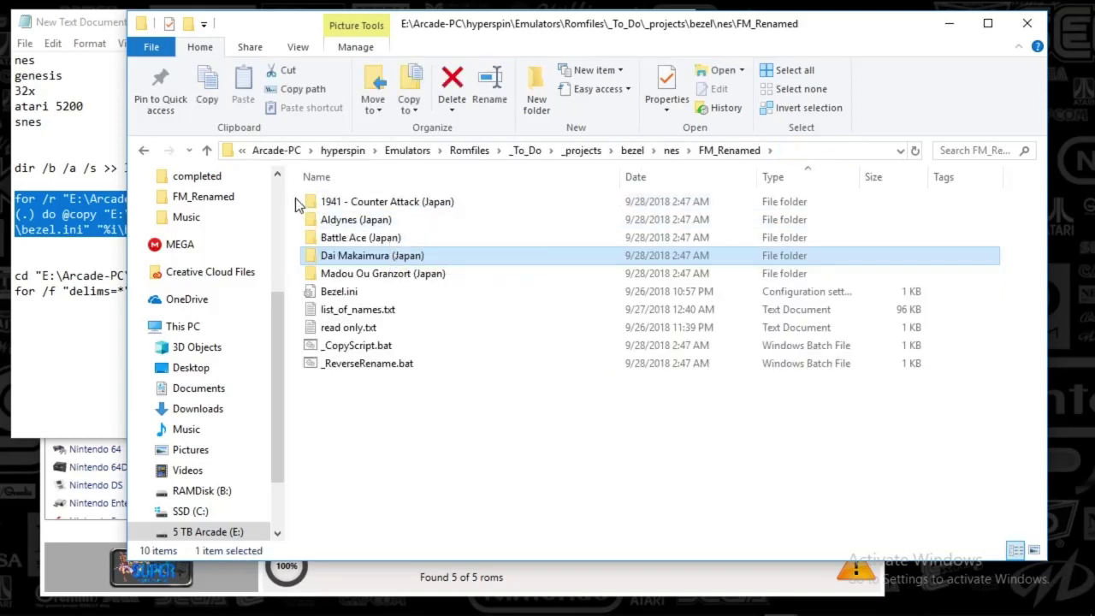
left_click_drag(295, 198, 358, 275)
right_click(359, 274)
left_click(390, 495)
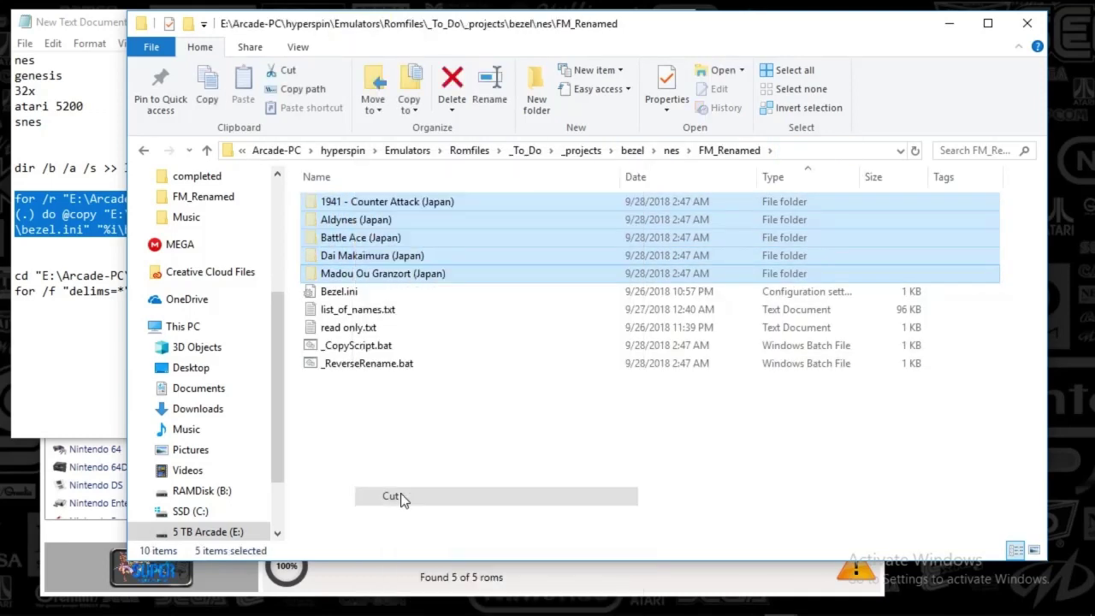
Paste the five game folders into the NEC SuperGrafx bezel folder
mouse_move(779, 594)
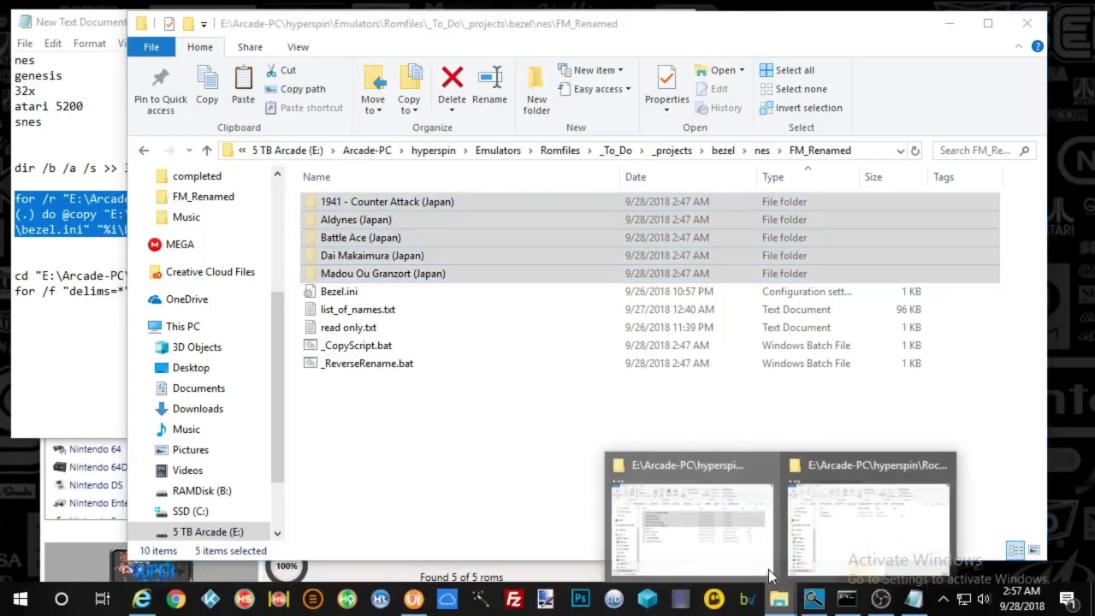
left_click(840, 534)
right_click(511, 374)
left_click(557, 492)
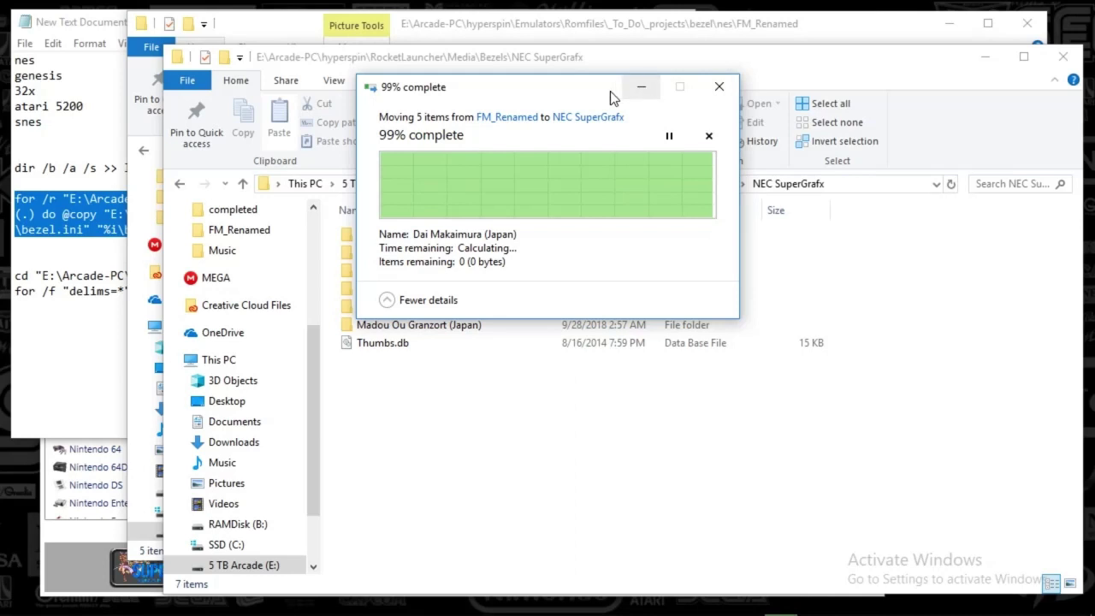
left_click_drag(610, 91, 610, 137)
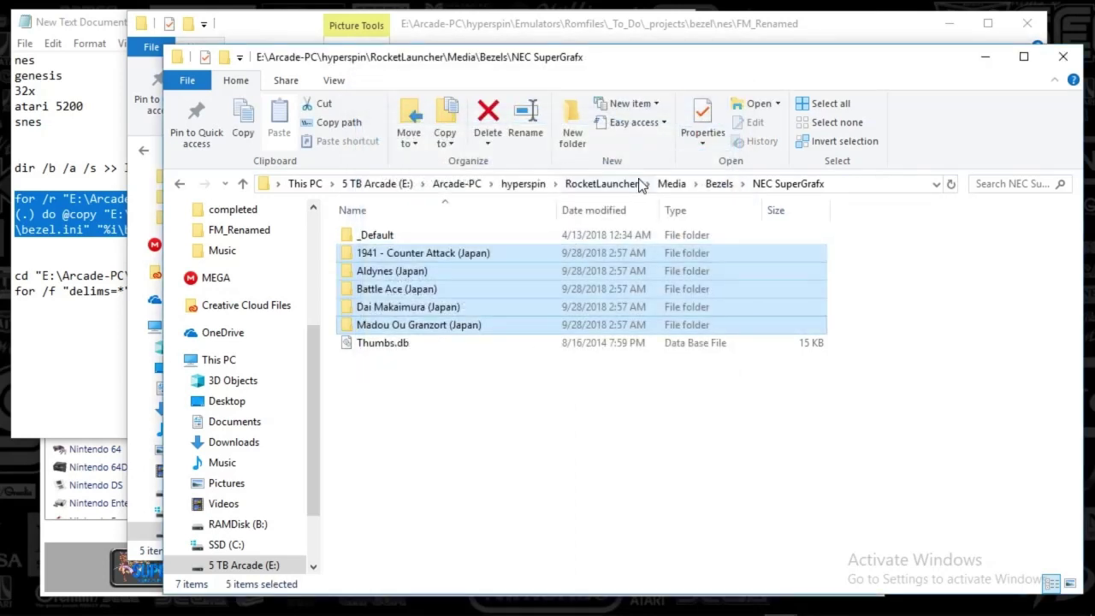
Check the Madou Ou Granzort, Dai Makaimura, Battle Ace, Aldynes and 1941 folders' bezel files, then open RocketLauncherUI
double_click(392, 327)
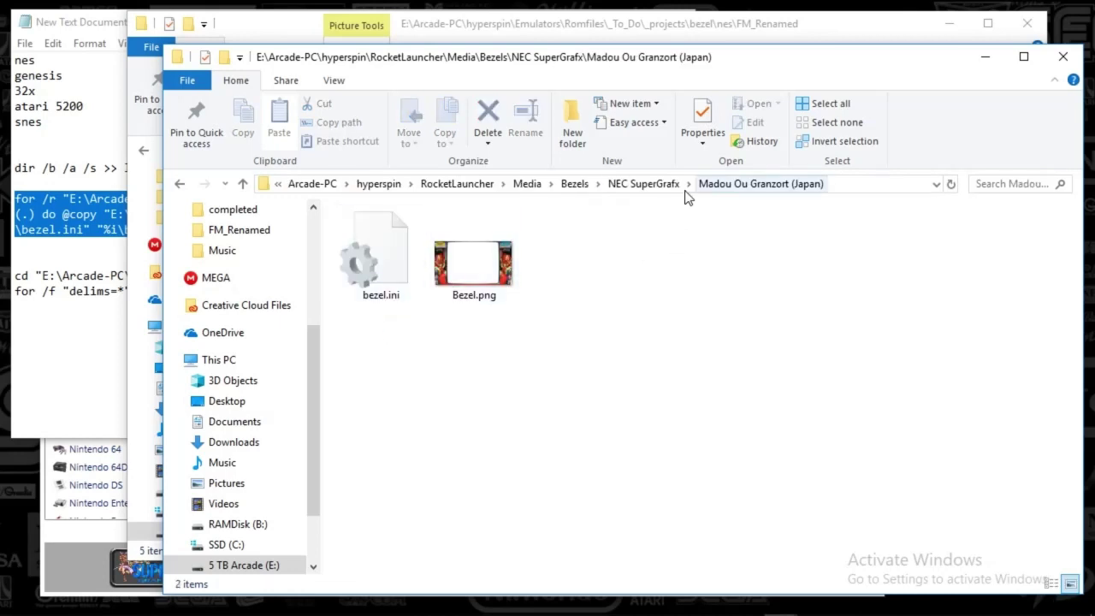
left_click(680, 184)
double_click(396, 306)
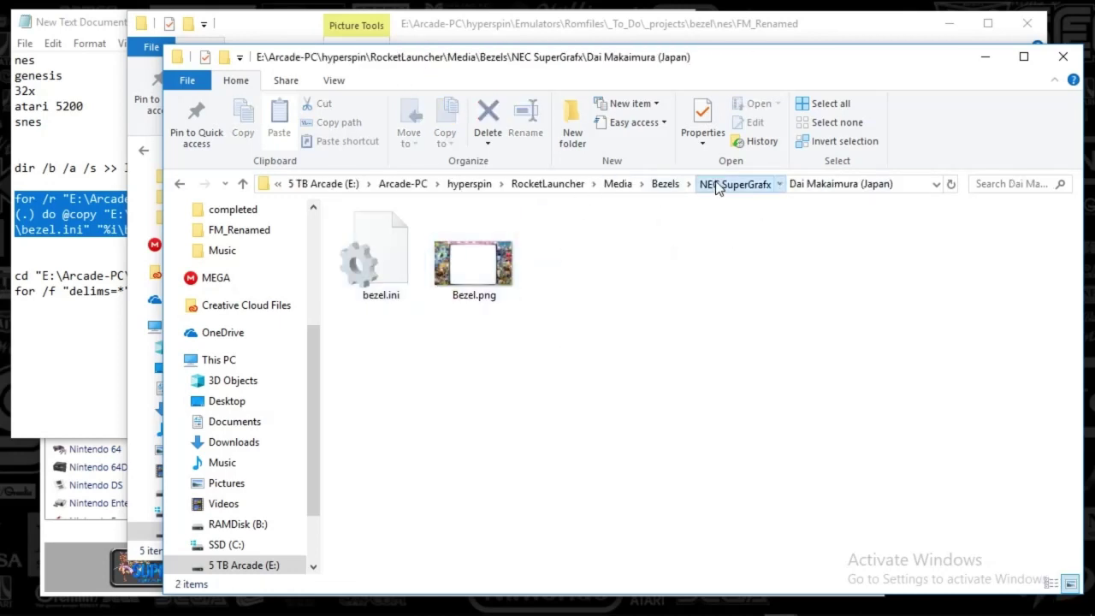
left_click(716, 184)
double_click(387, 290)
left_click(680, 184)
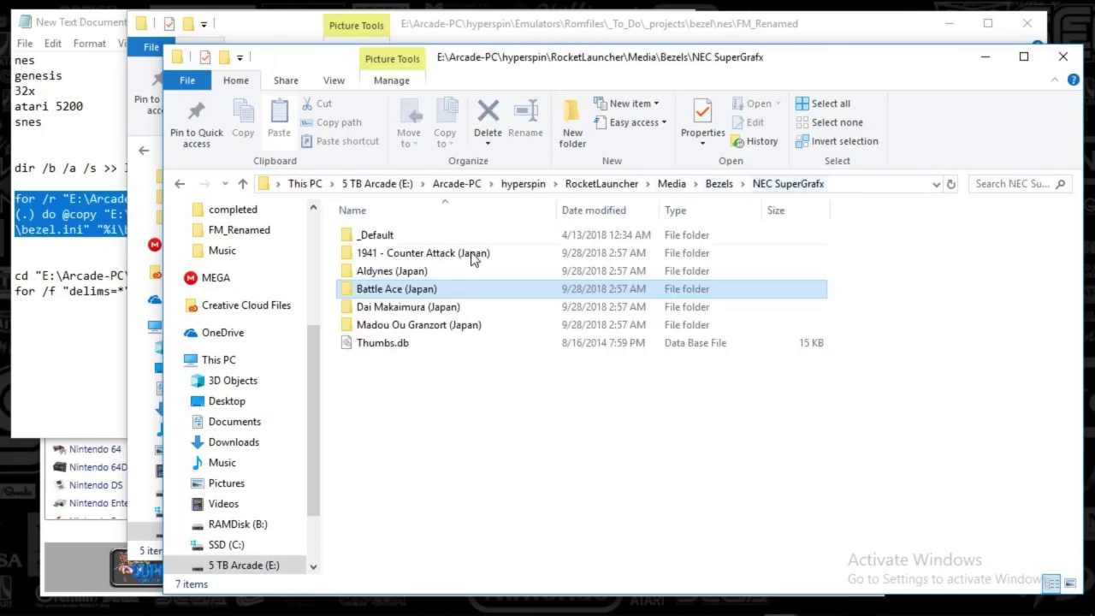
left_click(438, 271)
double_click(439, 271)
left_click(710, 184)
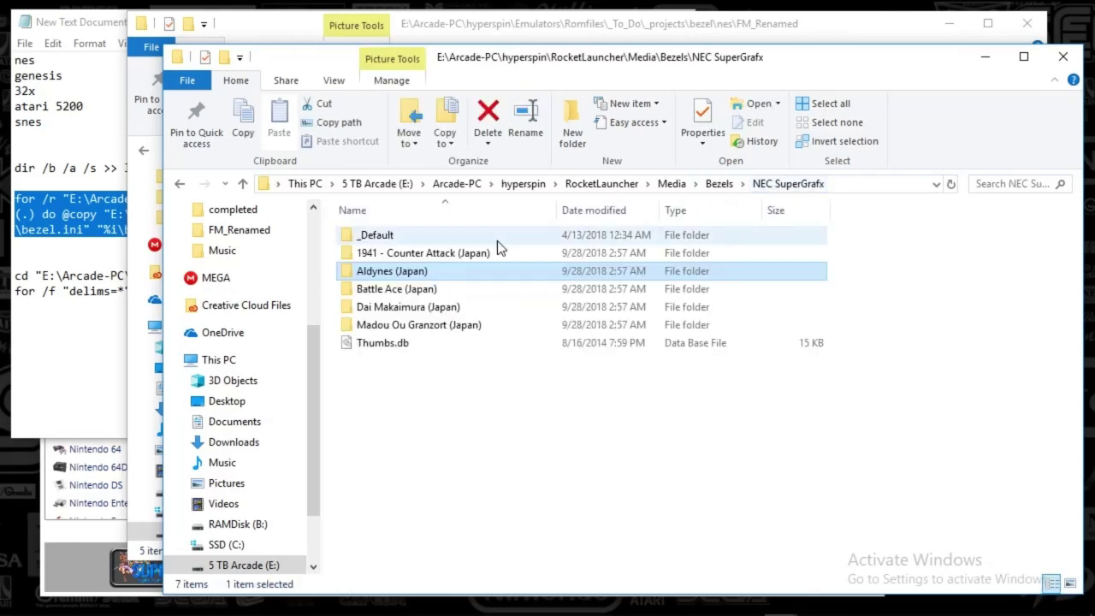
left_click(449, 256)
double_click(448, 257)
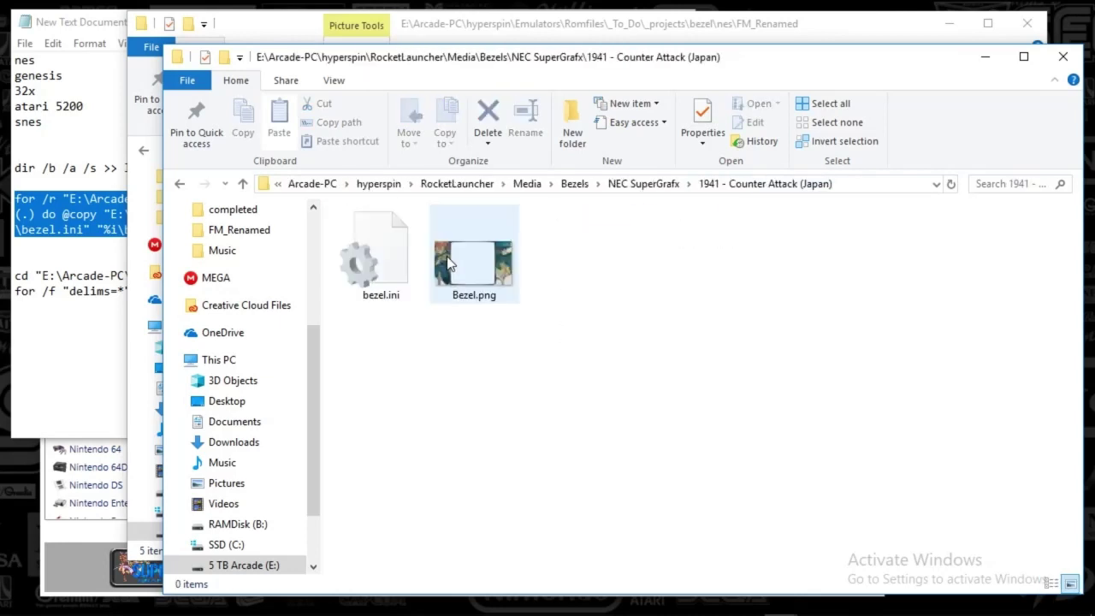
left_click(659, 184)
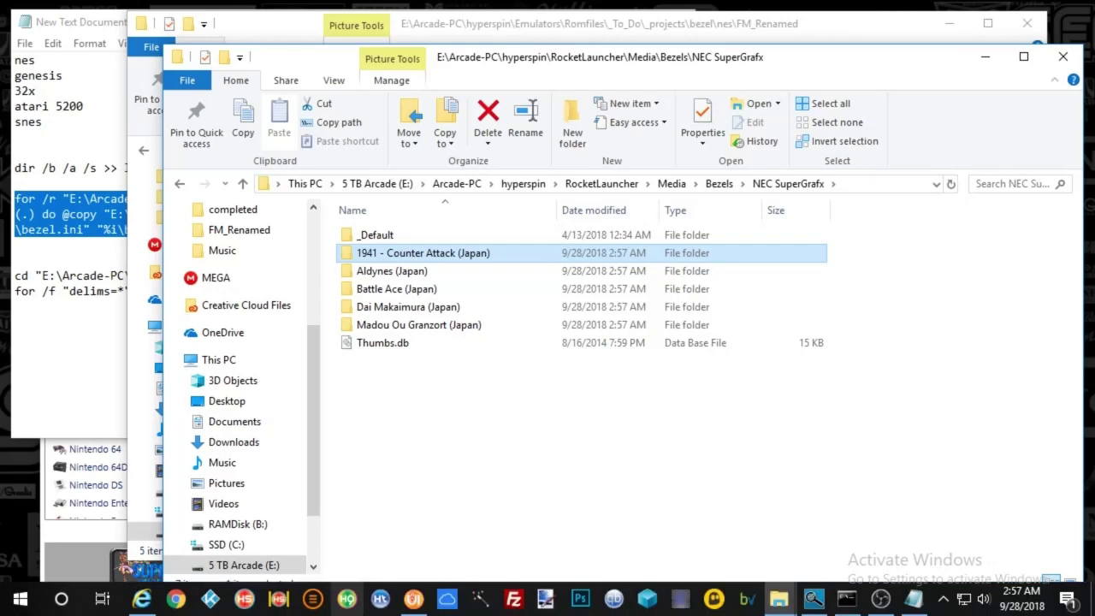
left_click(413, 598)
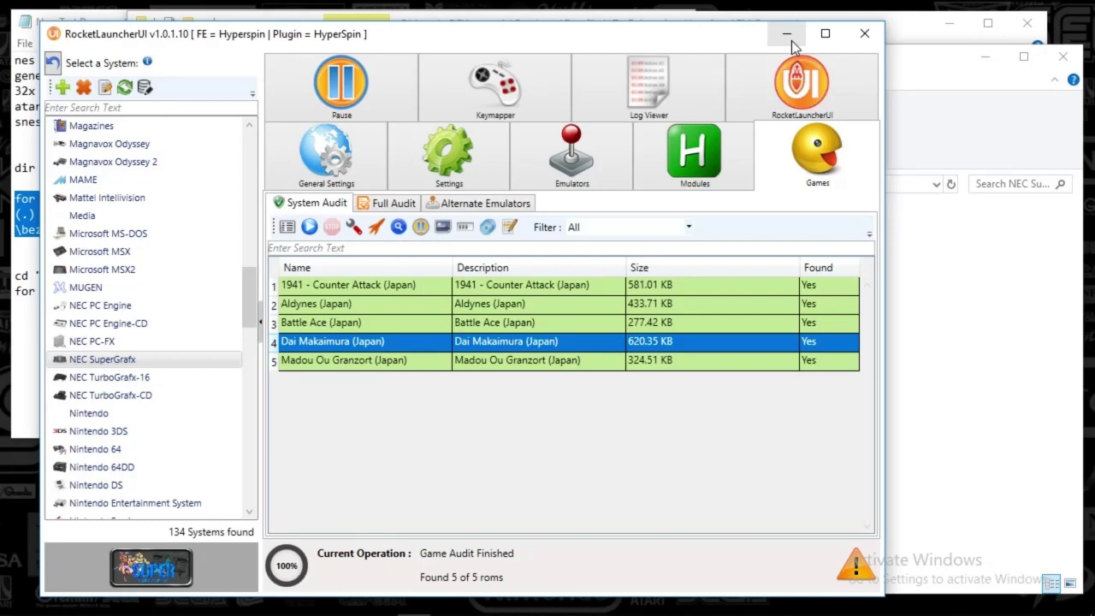
Close RocketLauncherUI, return to the Notepad command notes, and select the 'dir /b /a /s >> list_of_names.txt' line
left_click(863, 34)
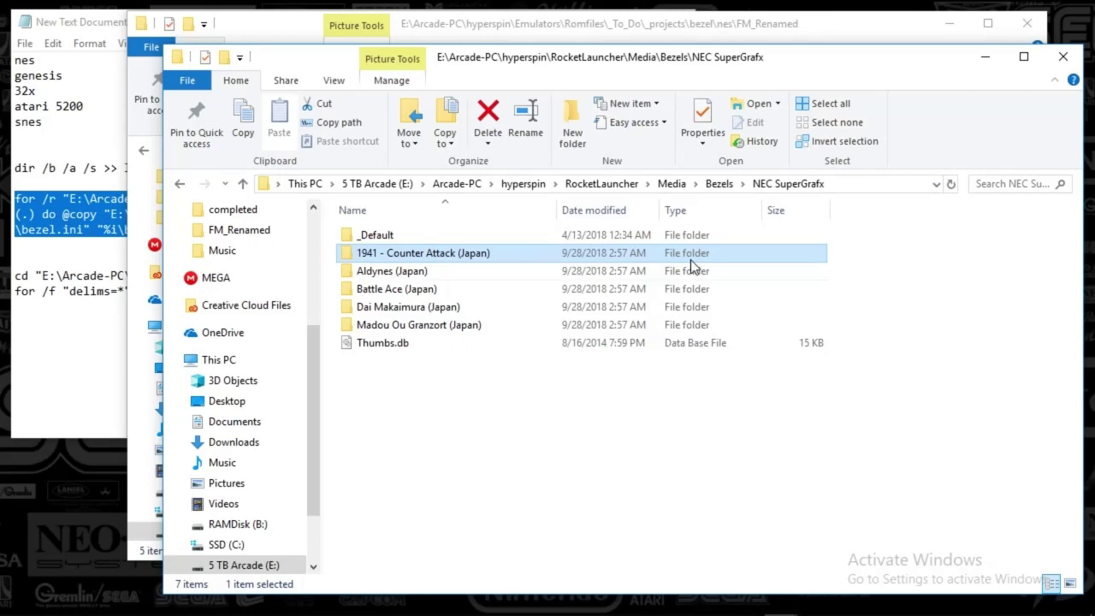
left_click_drag(688, 79, 580, 75)
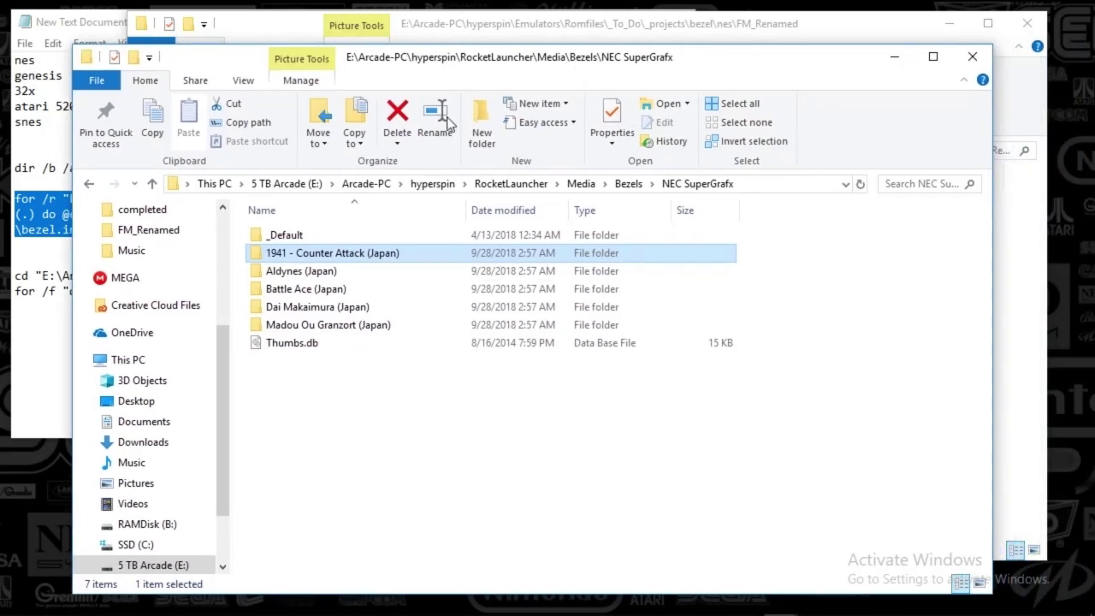
left_click(40, 244)
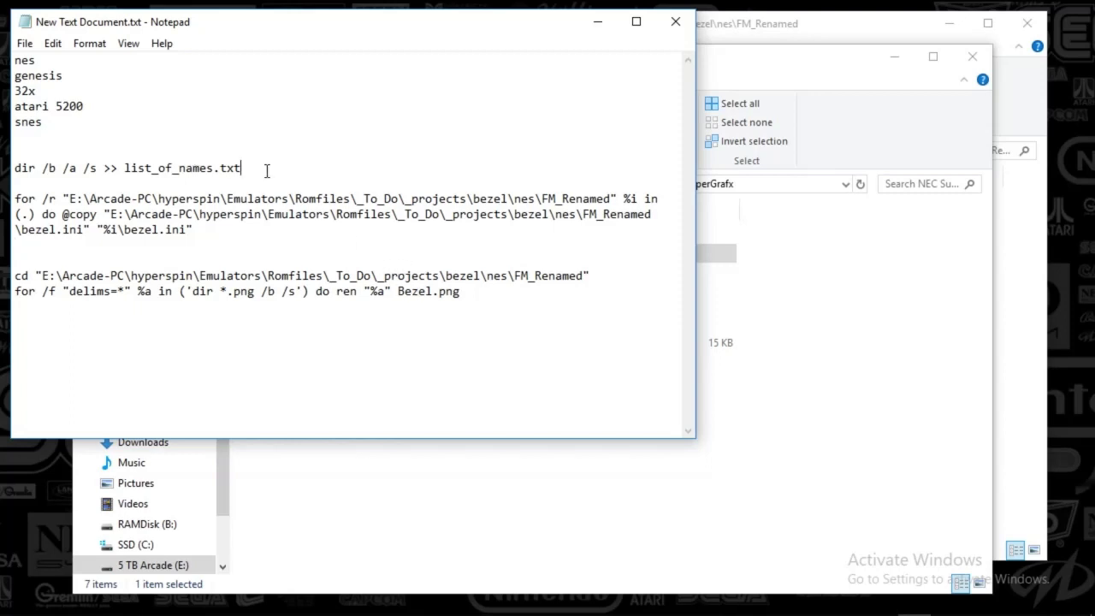
left_click_drag(267, 172, 46, 157)
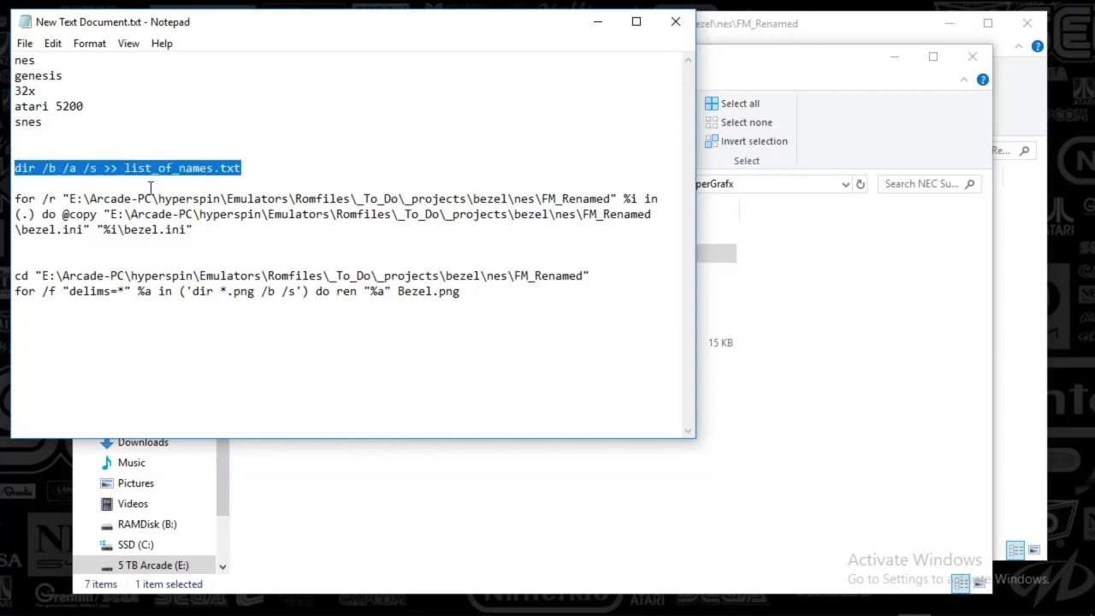